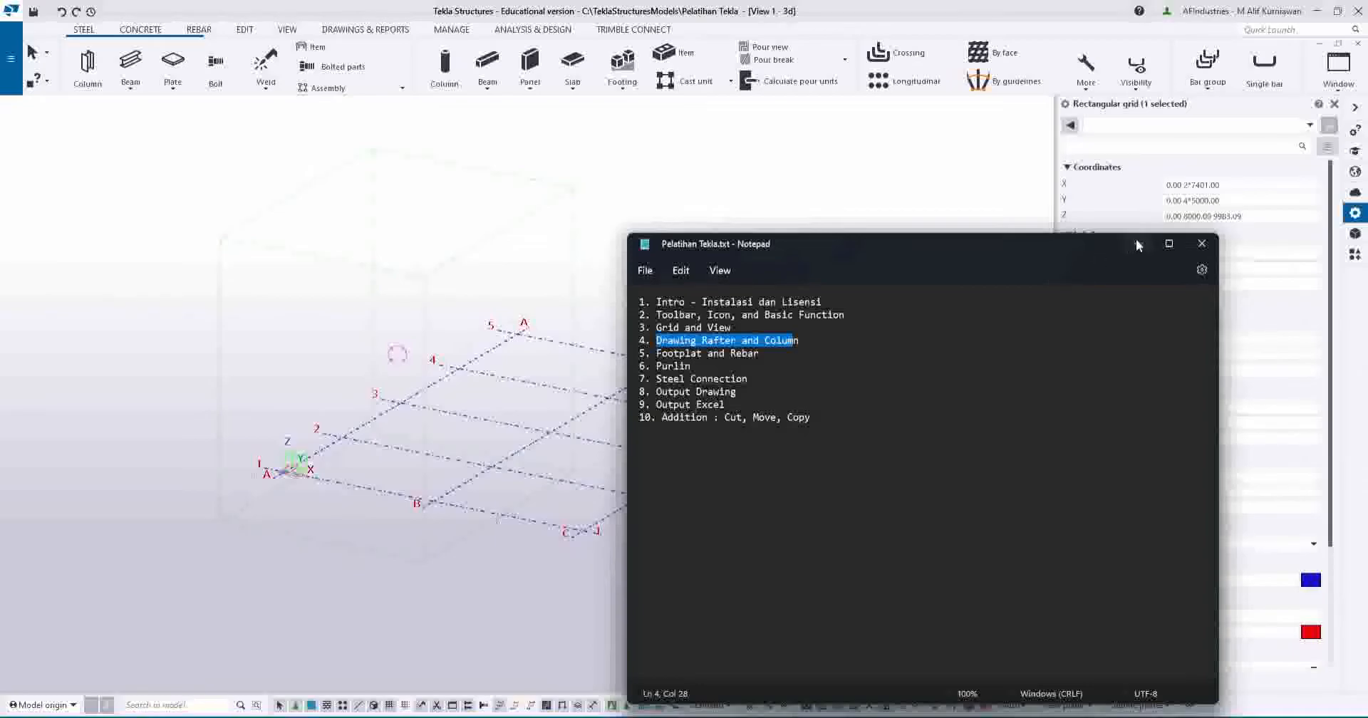
Minimise the Notepad course outline so the Tekla A–C by 1–5 grid view shows.
{"action": "left_click", "coordinate": [1137, 245]}
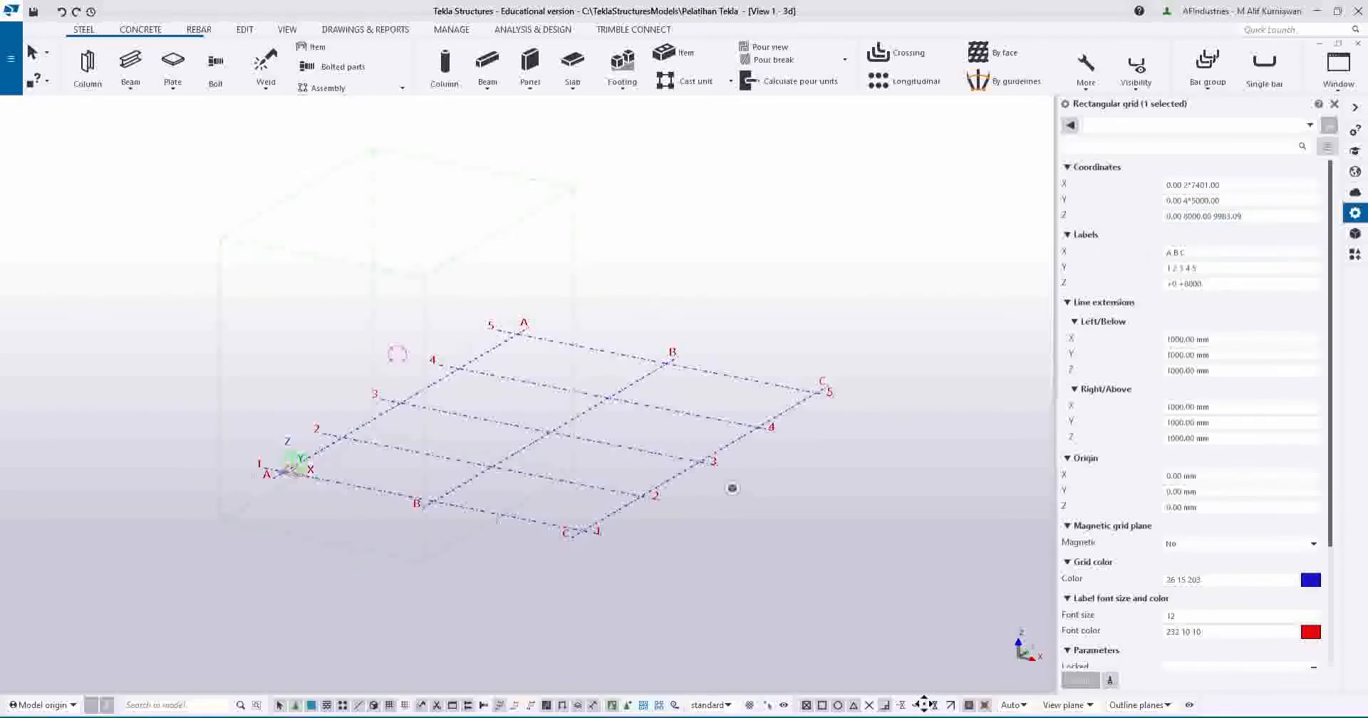
{"action": "mouse_move", "coordinate": [843, 717]}
{"action": "left_click", "coordinate": [841, 680]}
{"action": "scroll", "coordinate": [696, 458], "scroll_direction": "down", "scroll_amount": 5}
{"action": "scroll", "coordinate": [634, 443], "scroll_direction": "down", "scroll_amount": 6}
{"action": "middle_click_drag", "start_coordinate": [540, 417], "coordinate": [668, 426]}
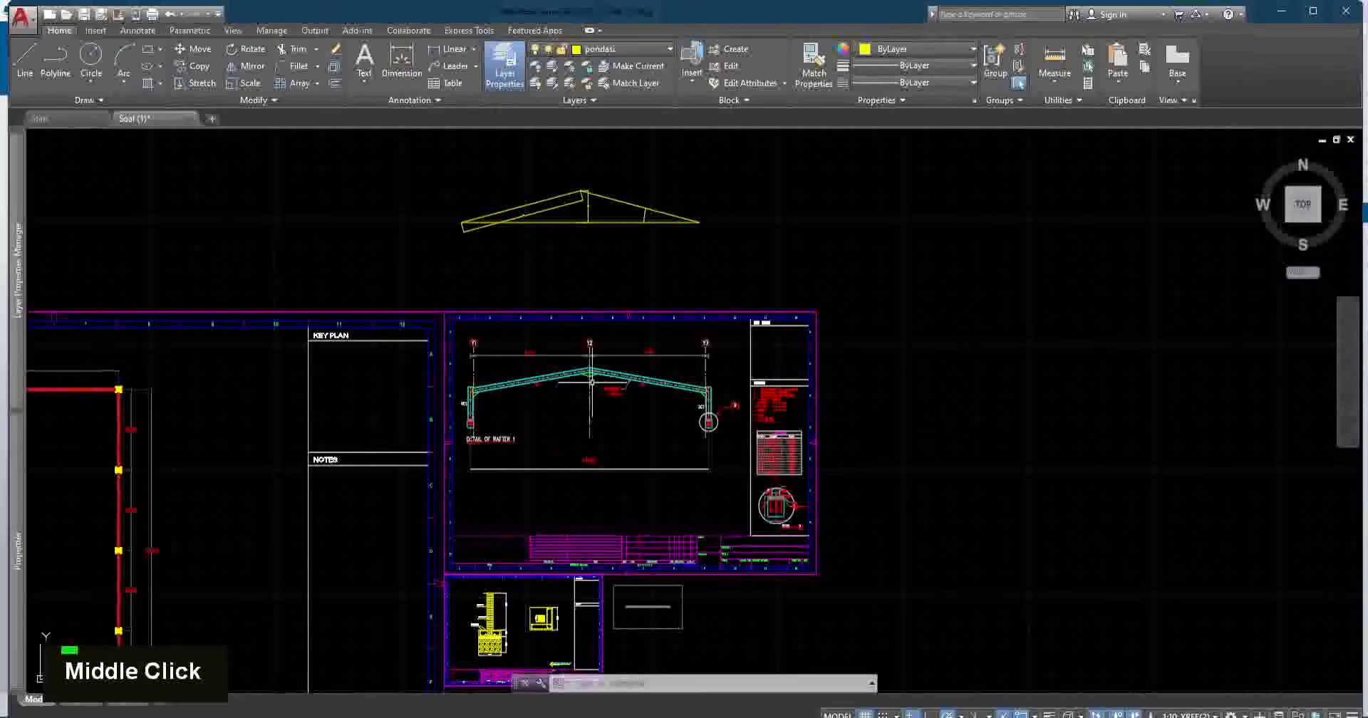
{"action": "scroll", "coordinate": [602, 375], "scroll_direction": "up", "scroll_amount": 4}
{"action": "scroll", "coordinate": [634, 392], "scroll_direction": "up", "scroll_amount": 2}
{"action": "middle_click_drag", "start_coordinate": [529, 392], "coordinate": [582, 372]}
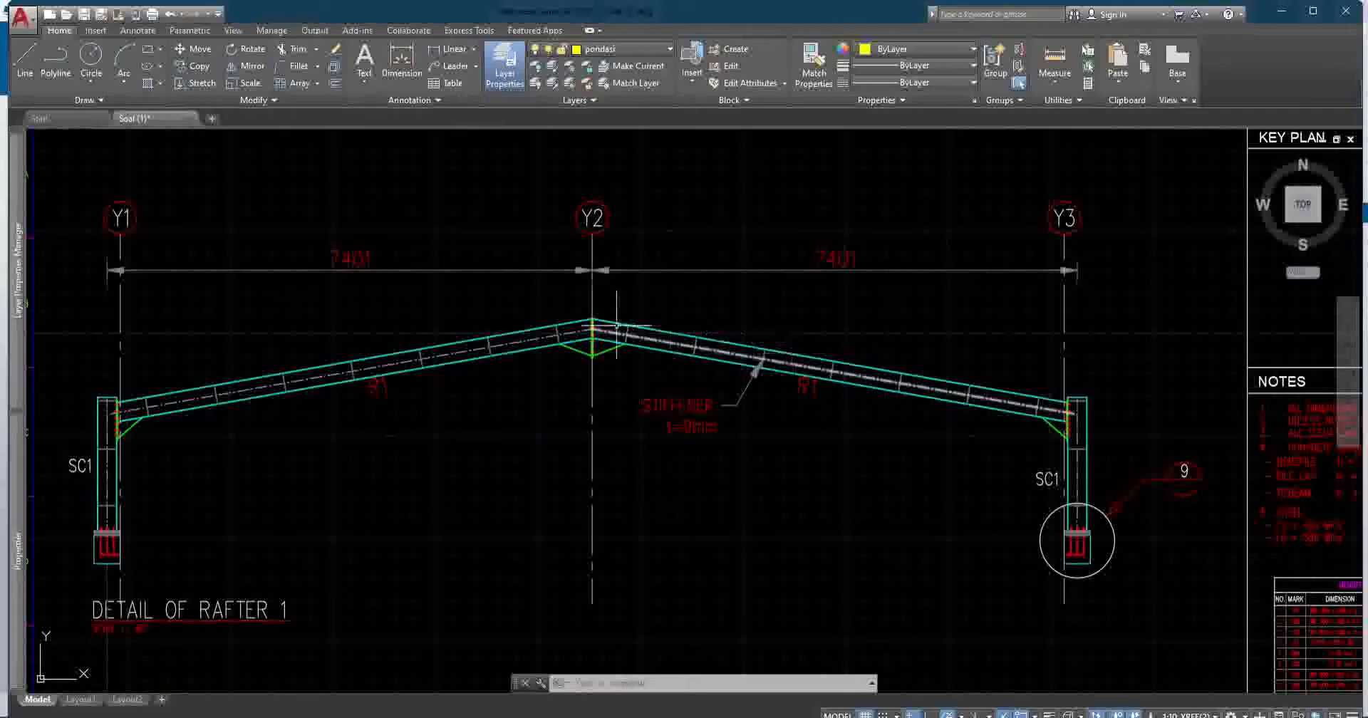
{"action": "mouse_move", "coordinate": [594, 323]}
{"action": "middle_mouse_down"}
{"action": "mouse_move", "coordinate": [663, 329]}
{"action": "mouse_move", "coordinate": [675, 349]}
{"action": "mouse_move", "coordinate": [651, 455]}
{"action": "mouse_move", "coordinate": [646, 614]}
{"action": "middle_mouse_up"}
{"action": "scroll", "coordinate": [650, 298], "scroll_direction": "down", "scroll_amount": 2}
{"action": "scroll", "coordinate": [635, 292], "scroll_direction": "up", "scroll_amount": 6}
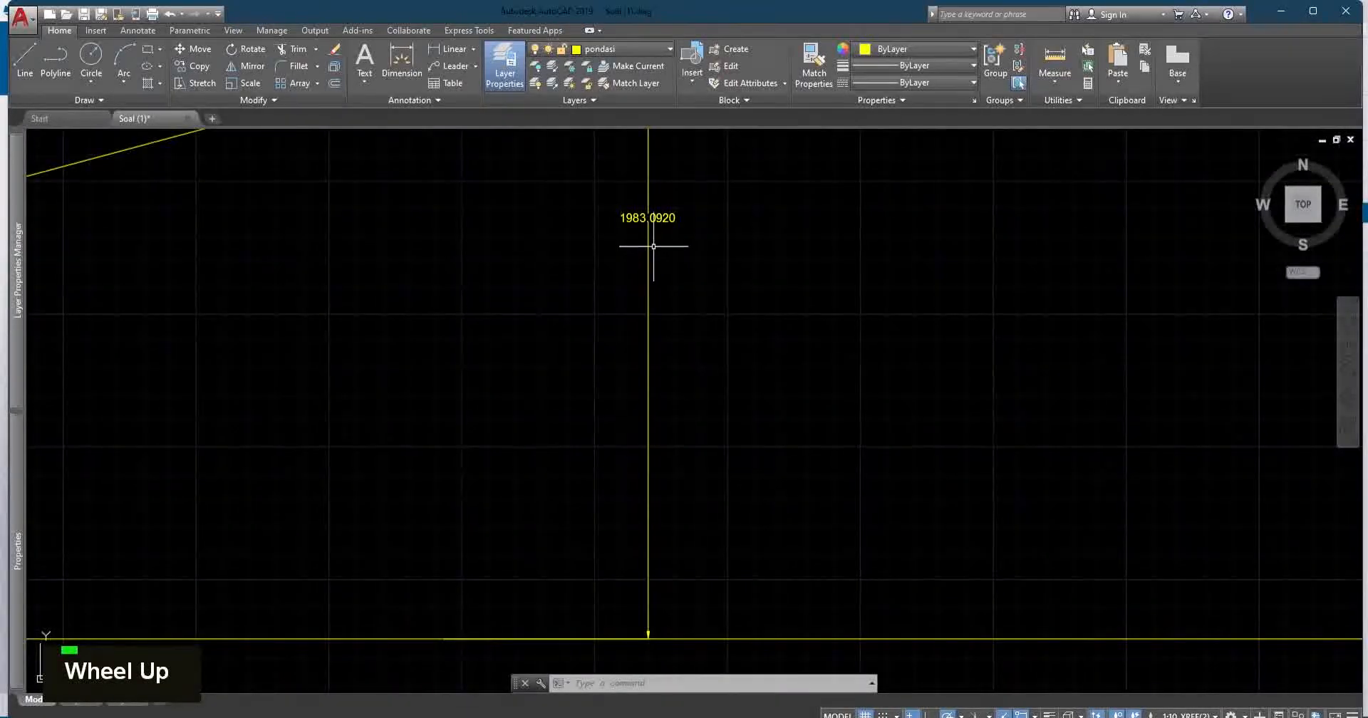
{"action": "middle_click_drag", "start_coordinate": [647, 244], "coordinate": [587, 291]}
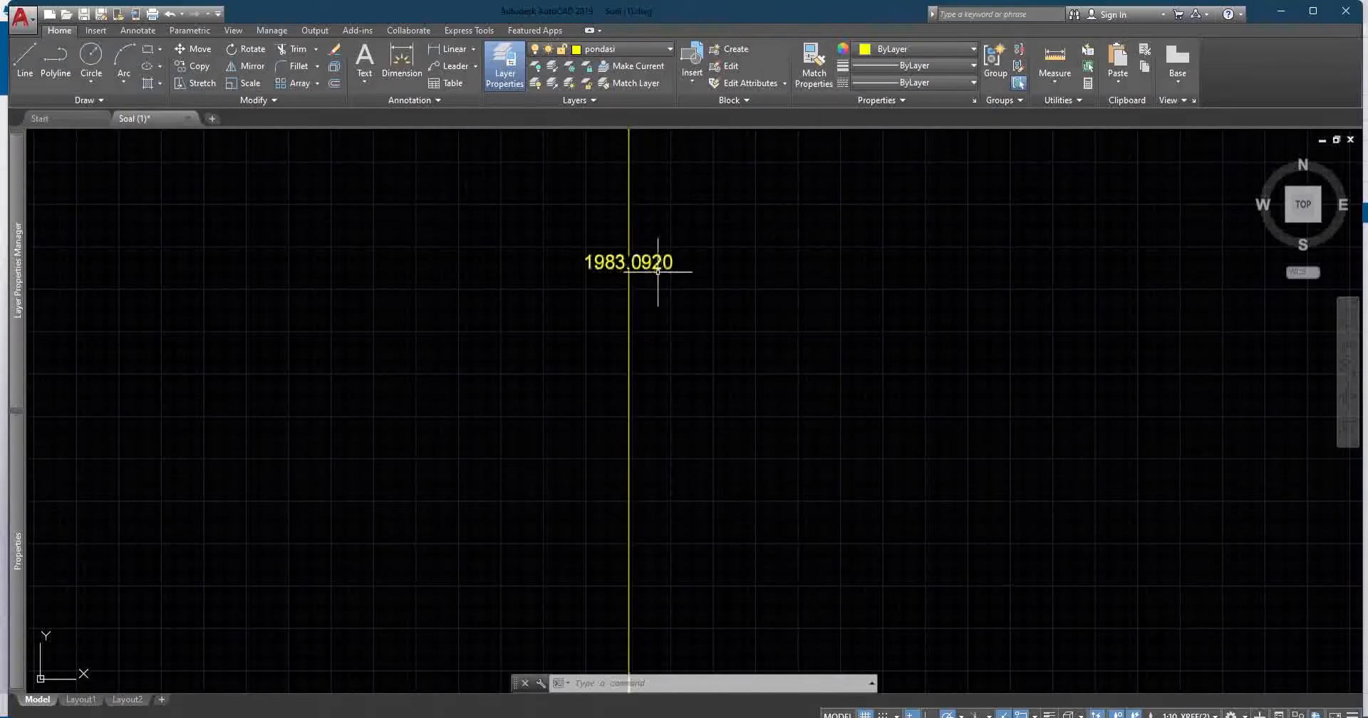
{"action": "scroll", "coordinate": [660, 277], "scroll_direction": "down", "scroll_amount": 4}
{"action": "mouse_move", "coordinate": [659, 277]}
{"action": "middle_mouse_down"}
{"action": "mouse_move", "coordinate": [656, 314]}
{"action": "mouse_move", "coordinate": [494, 315]}
{"action": "middle_mouse_up"}
{"action": "scroll", "coordinate": [848, 400], "scroll_direction": "up", "scroll_amount": 6}
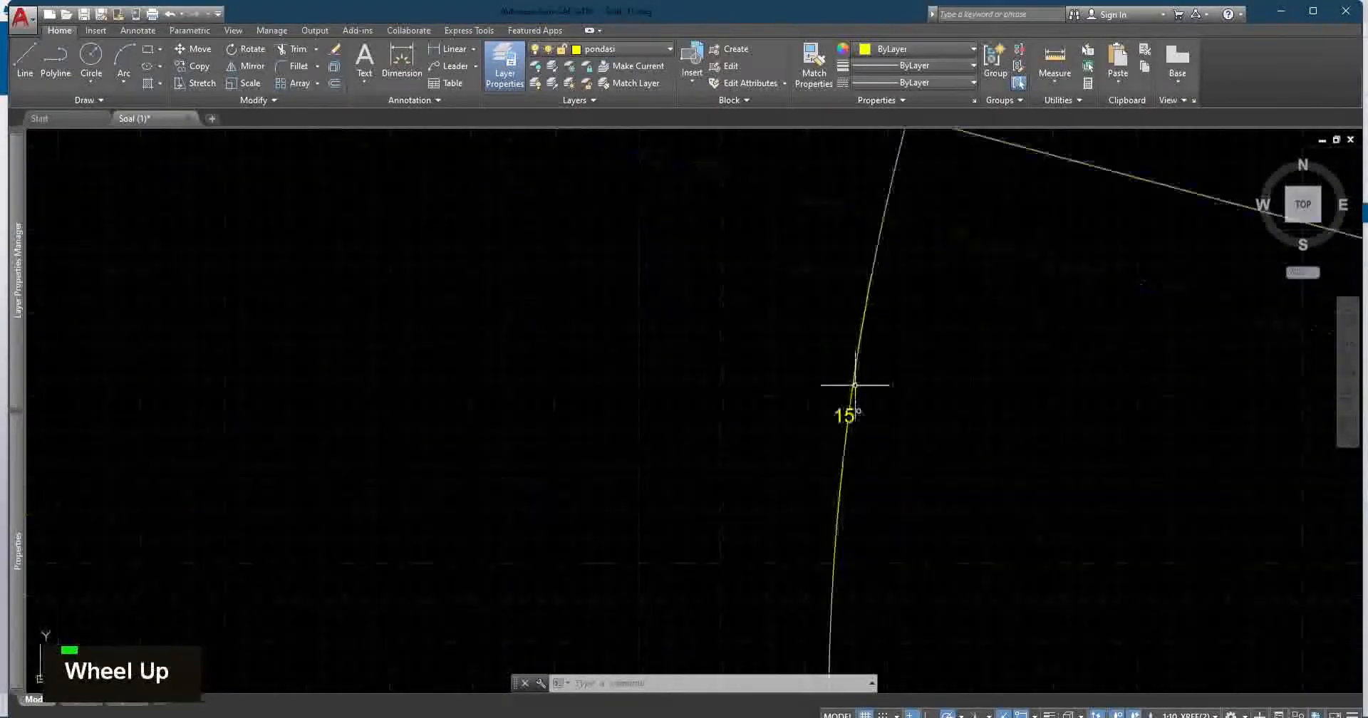
{"action": "scroll", "coordinate": [871, 441], "scroll_direction": "up", "scroll_amount": 2}
{"action": "middle_click_drag", "start_coordinate": [858, 456], "coordinate": [684, 433]}
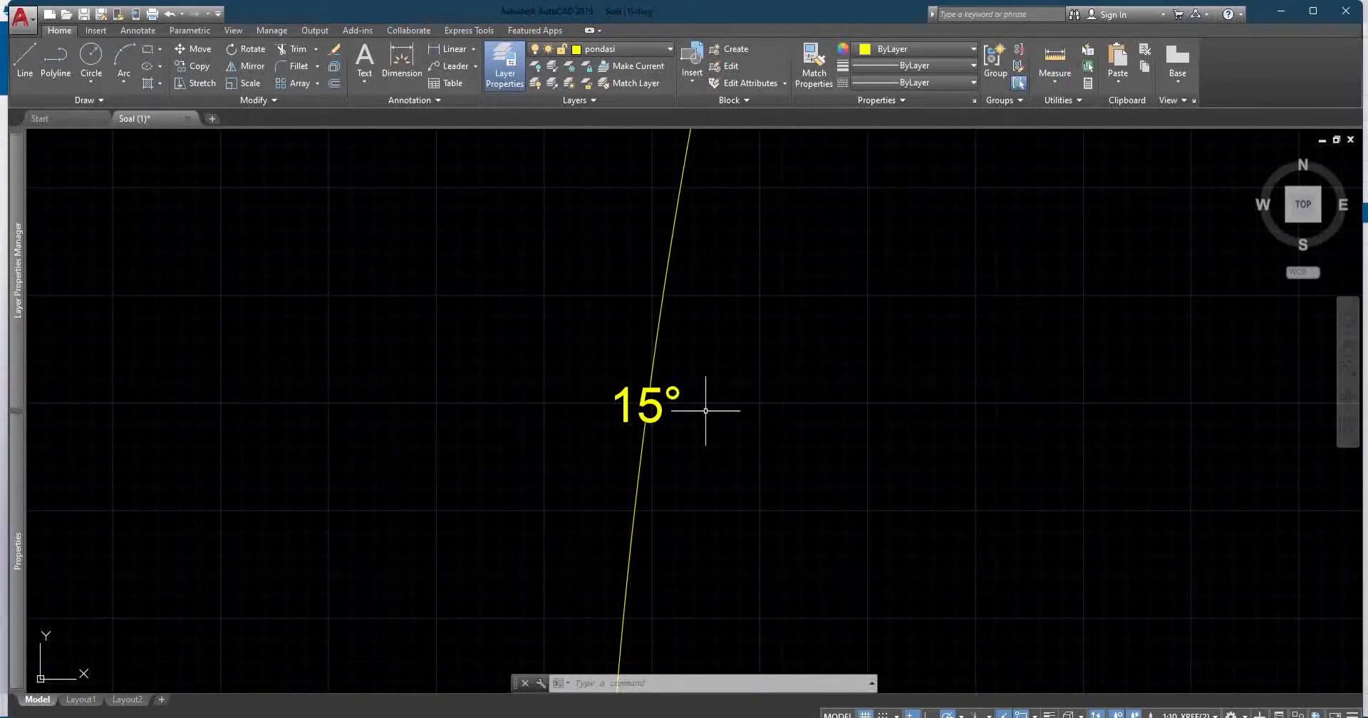
{"action": "scroll", "coordinate": [685, 413], "scroll_direction": "down", "scroll_amount": 3}
{"action": "scroll", "coordinate": [667, 404], "scroll_direction": "up", "scroll_amount": 3}
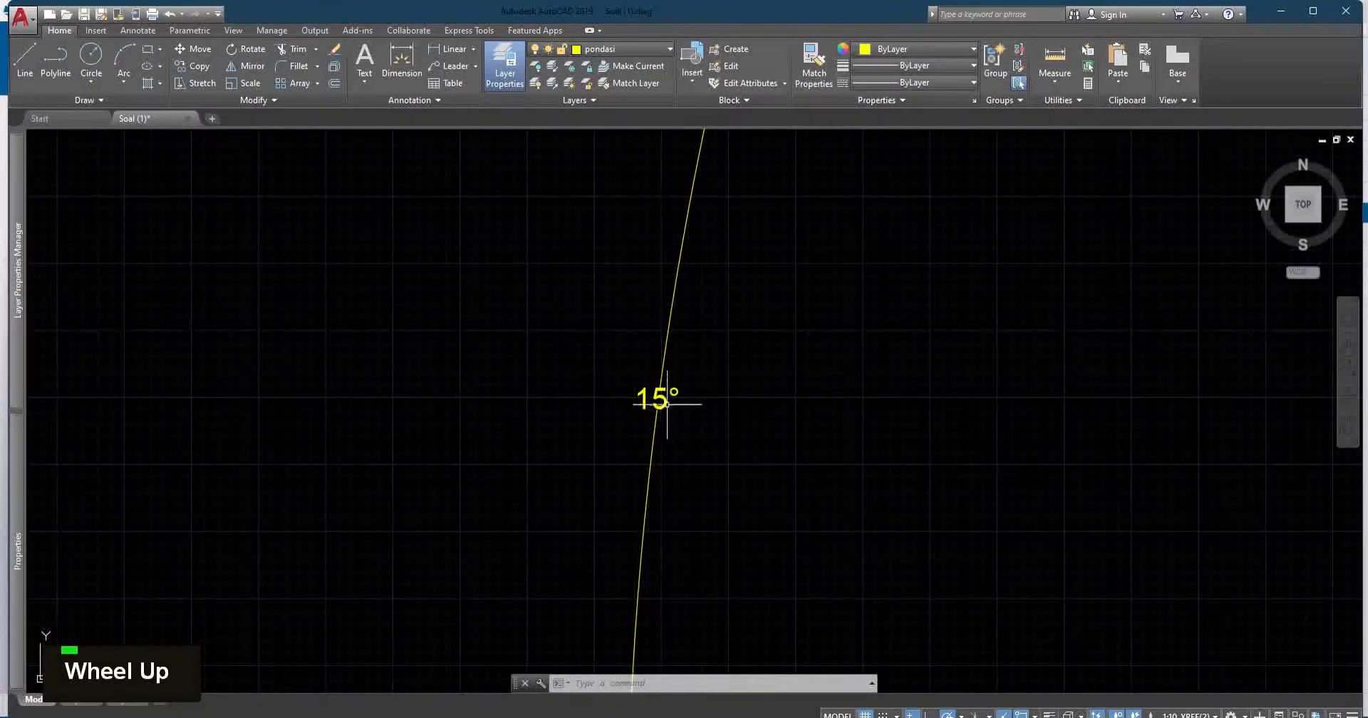
{"action": "scroll", "coordinate": [592, 391], "scroll_direction": "down", "scroll_amount": 3}
{"action": "middle_click_drag", "start_coordinate": [620, 310], "coordinate": [864, 308]}
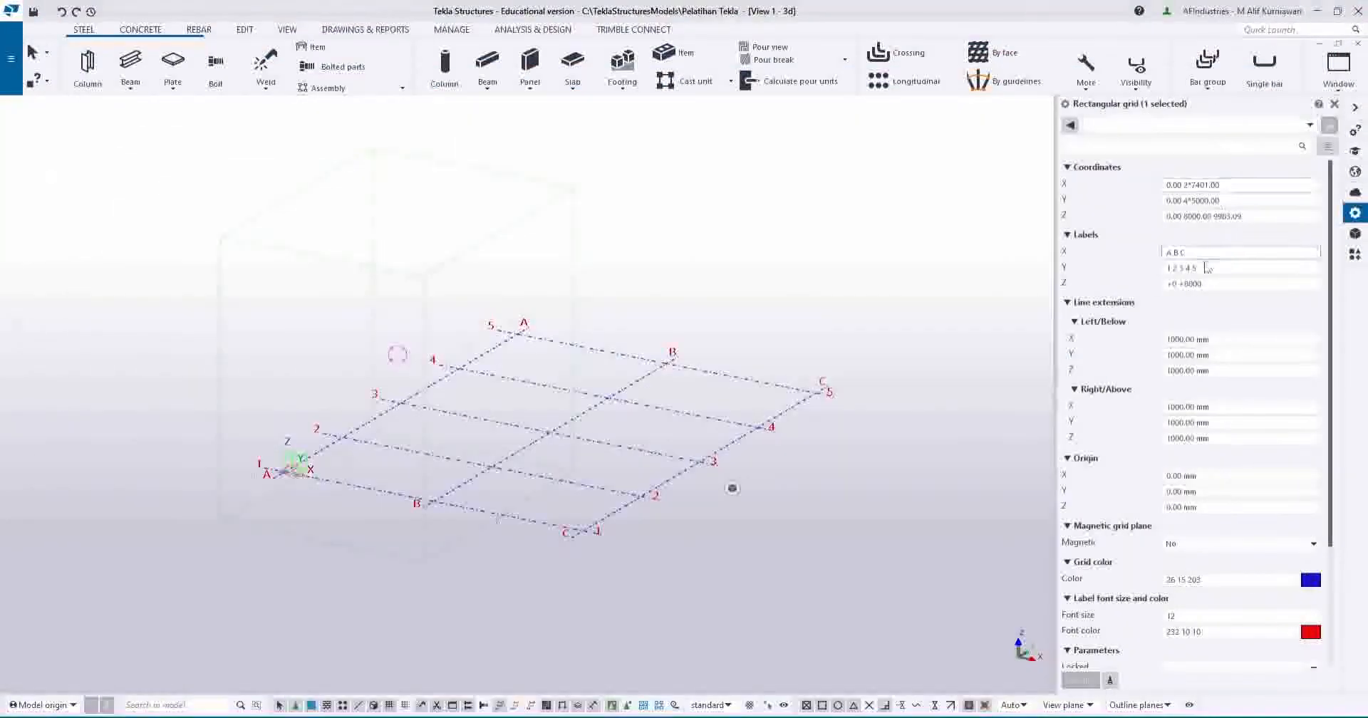
Check the grid's Z levels (0.00 8000.00 9983.09), then deselect the grid in the 3D view.
{"action": "left_click", "coordinate": [1238, 216]}
{"action": "scroll", "coordinate": [1229, 226], "scroll_direction": "up", "scroll_amount": 1}
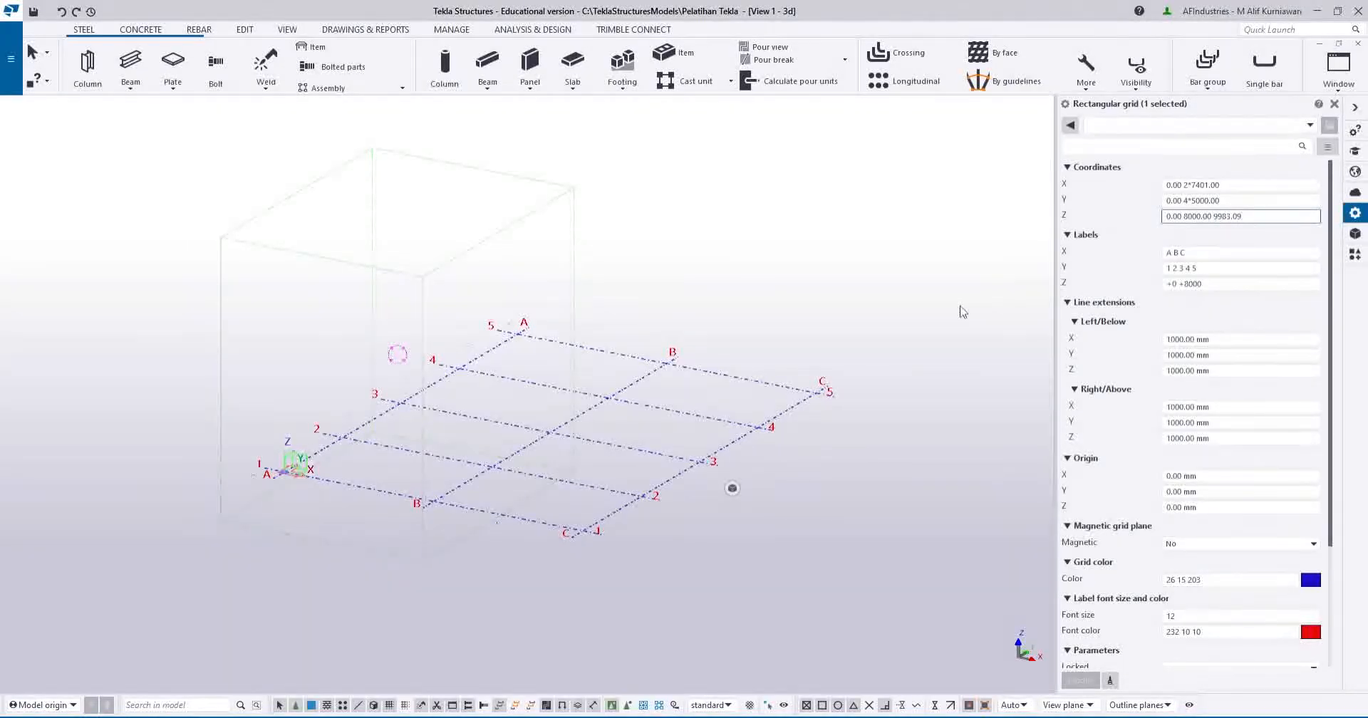
{"action": "left_click", "coordinate": [975, 309]}
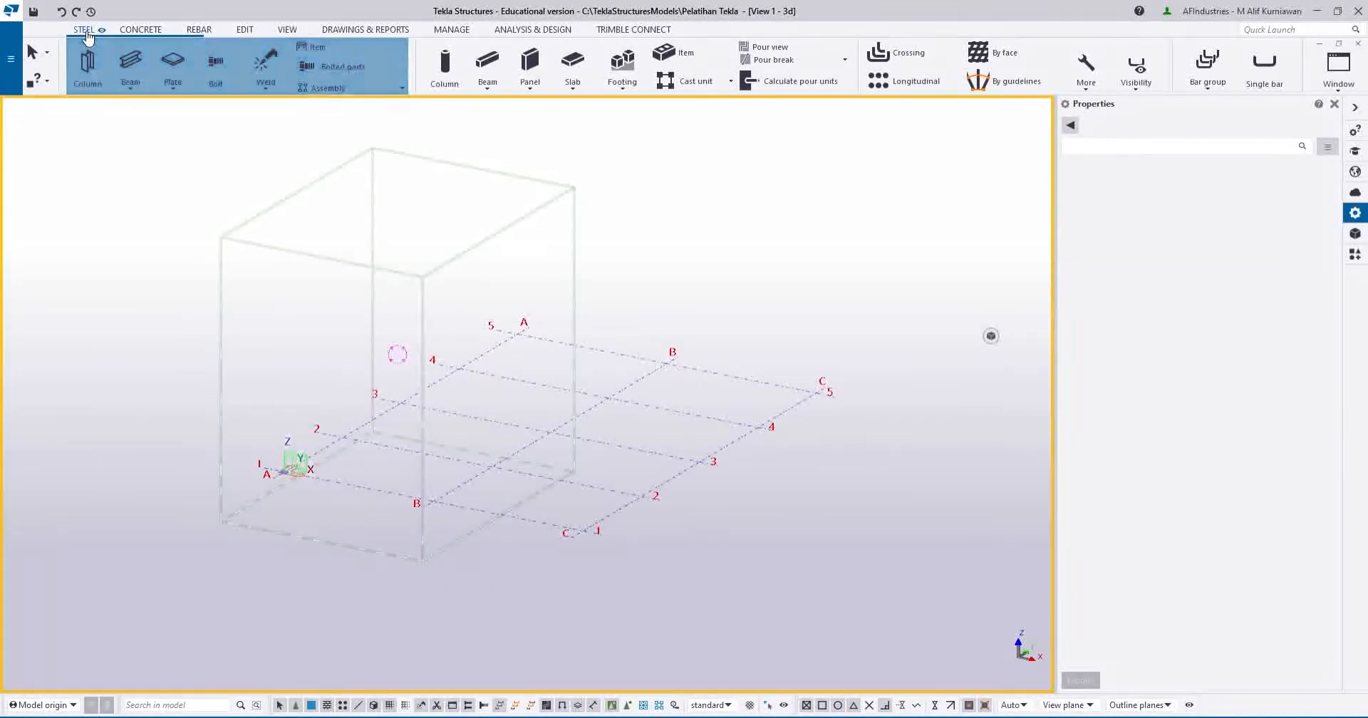
Start a steel beam (BEAM, UB406*140*39, S275, class 3) and bring up its material grade list.
{"action": "left_click", "coordinate": [131, 62]}
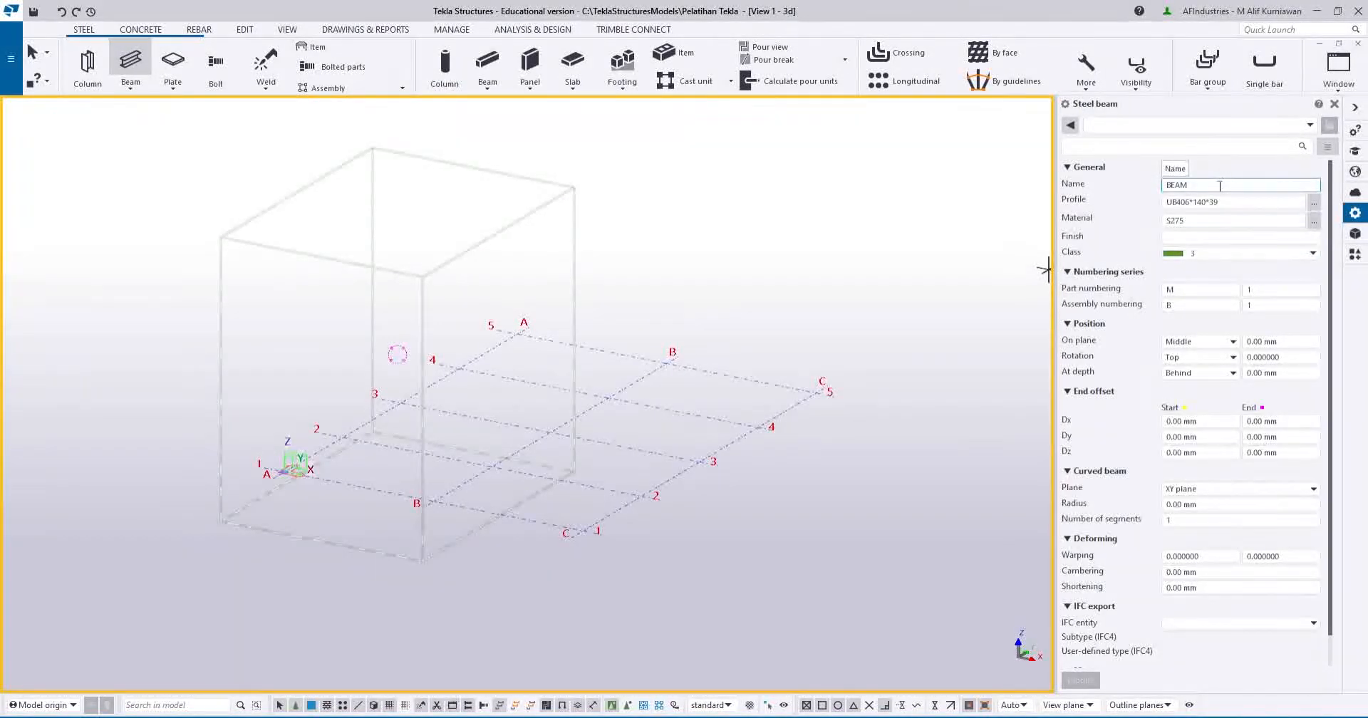
{"action": "double_click", "coordinate": [1220, 185]}
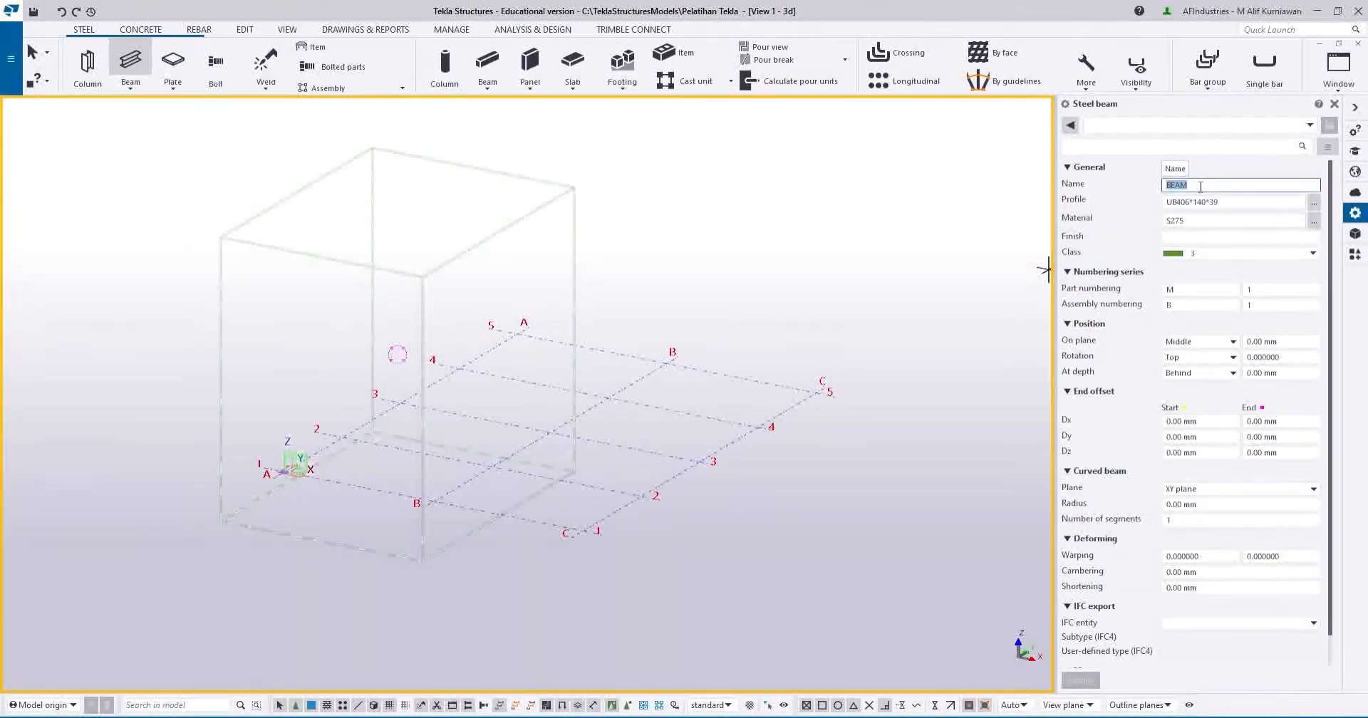
{"action": "left_click", "coordinate": [1249, 252]}
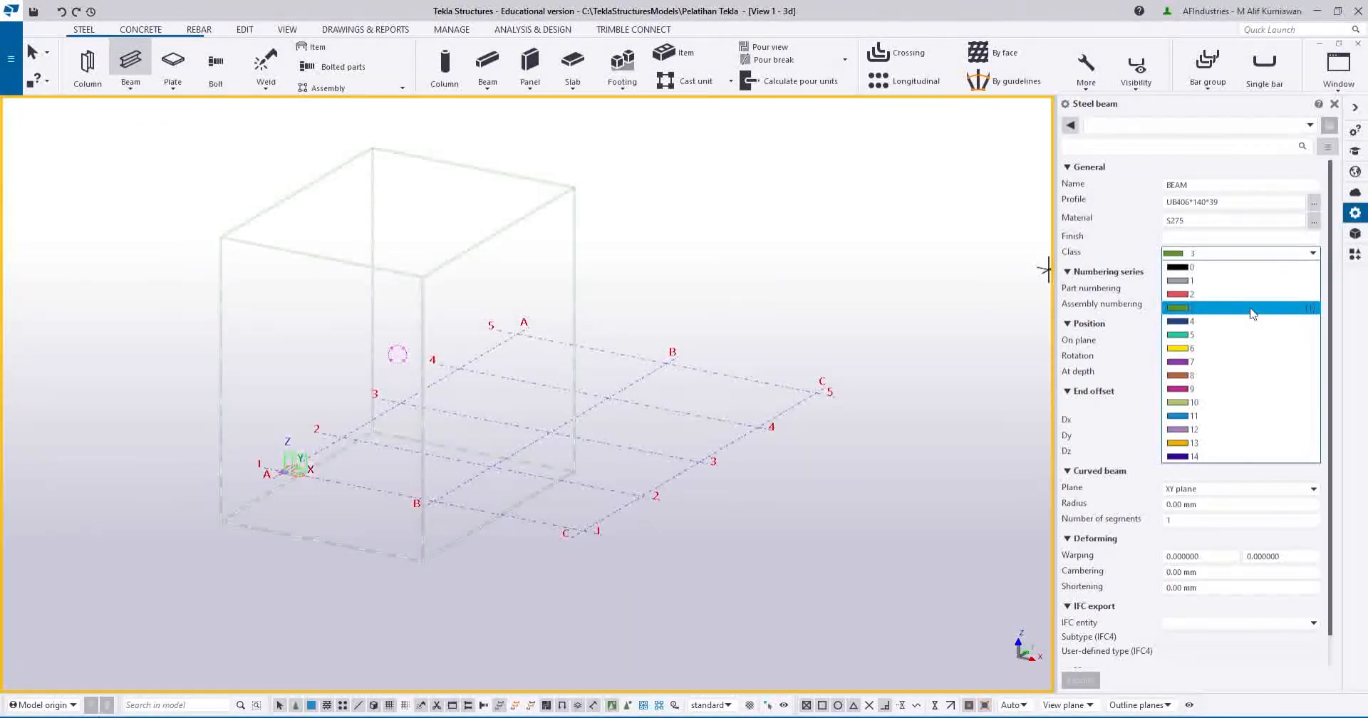
{"action": "left_click", "coordinate": [1315, 222]}
Try grades A307 and A572-GR.50, then cancel to keep the beam material at S275.
{"action": "scroll", "coordinate": [163, 292], "scroll_direction": "down", "scroll_amount": 10}
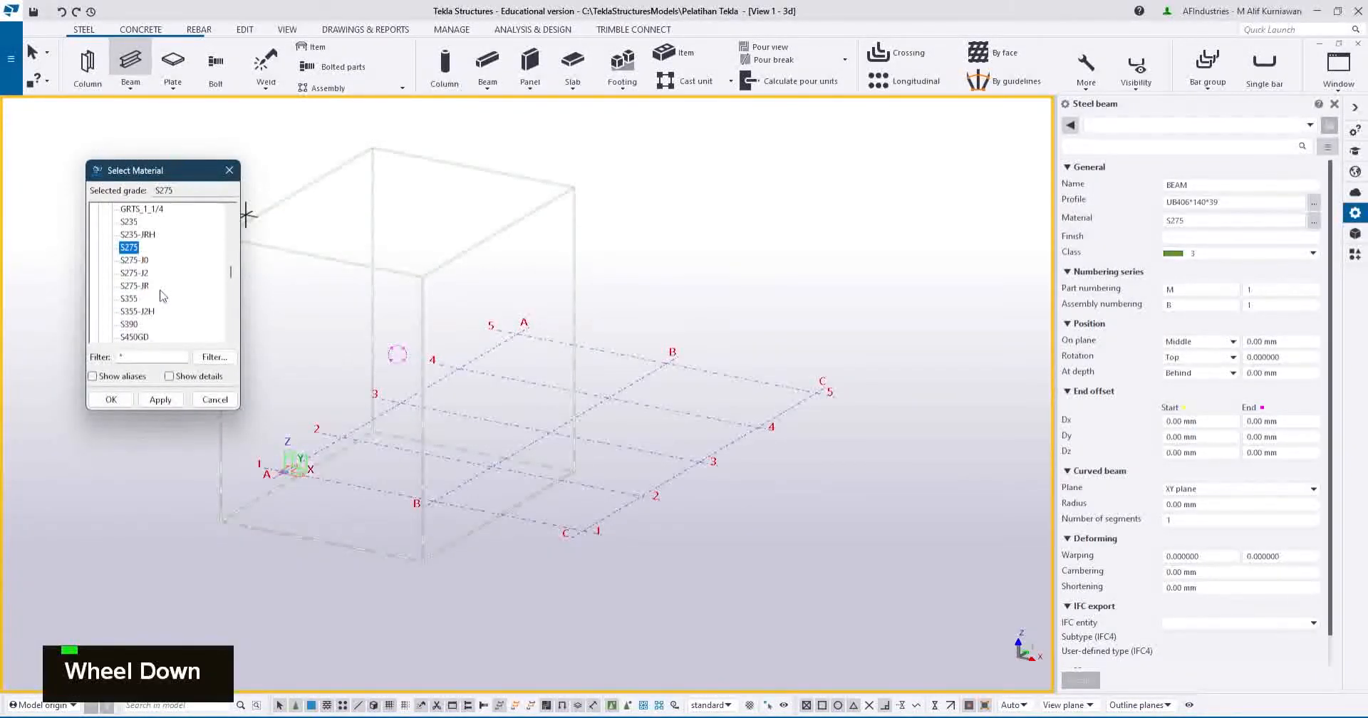
{"action": "scroll", "coordinate": [158, 304], "scroll_direction": "up", "scroll_amount": 15}
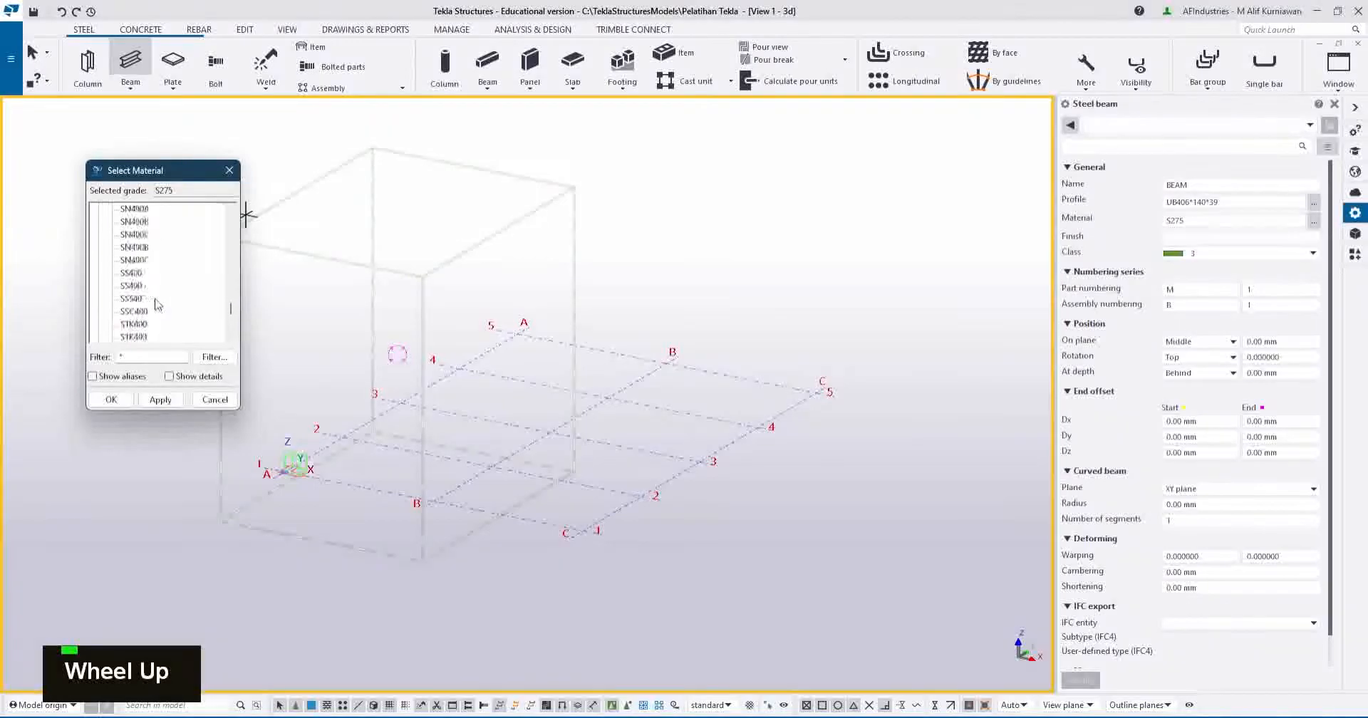
{"action": "scroll", "coordinate": [157, 305], "scroll_direction": "up", "scroll_amount": 5}
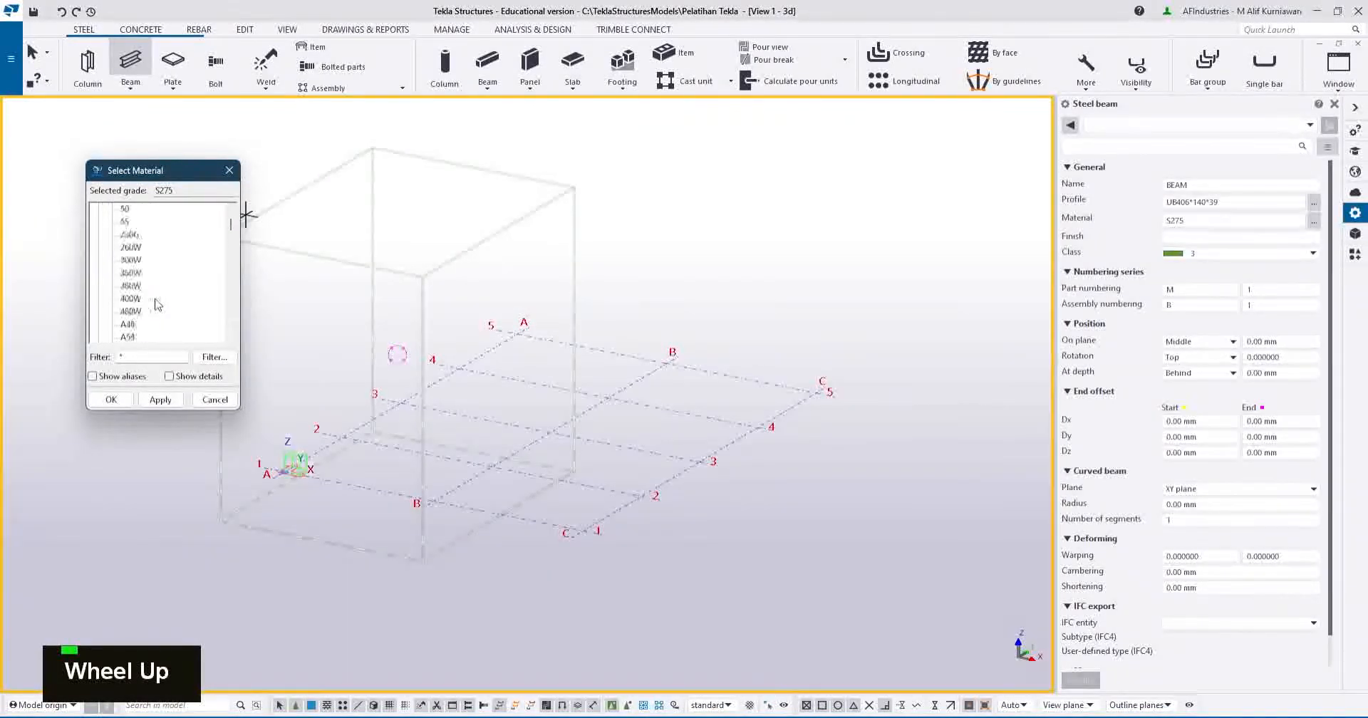
{"action": "scroll", "coordinate": [166, 281], "scroll_direction": "down", "scroll_amount": 2}
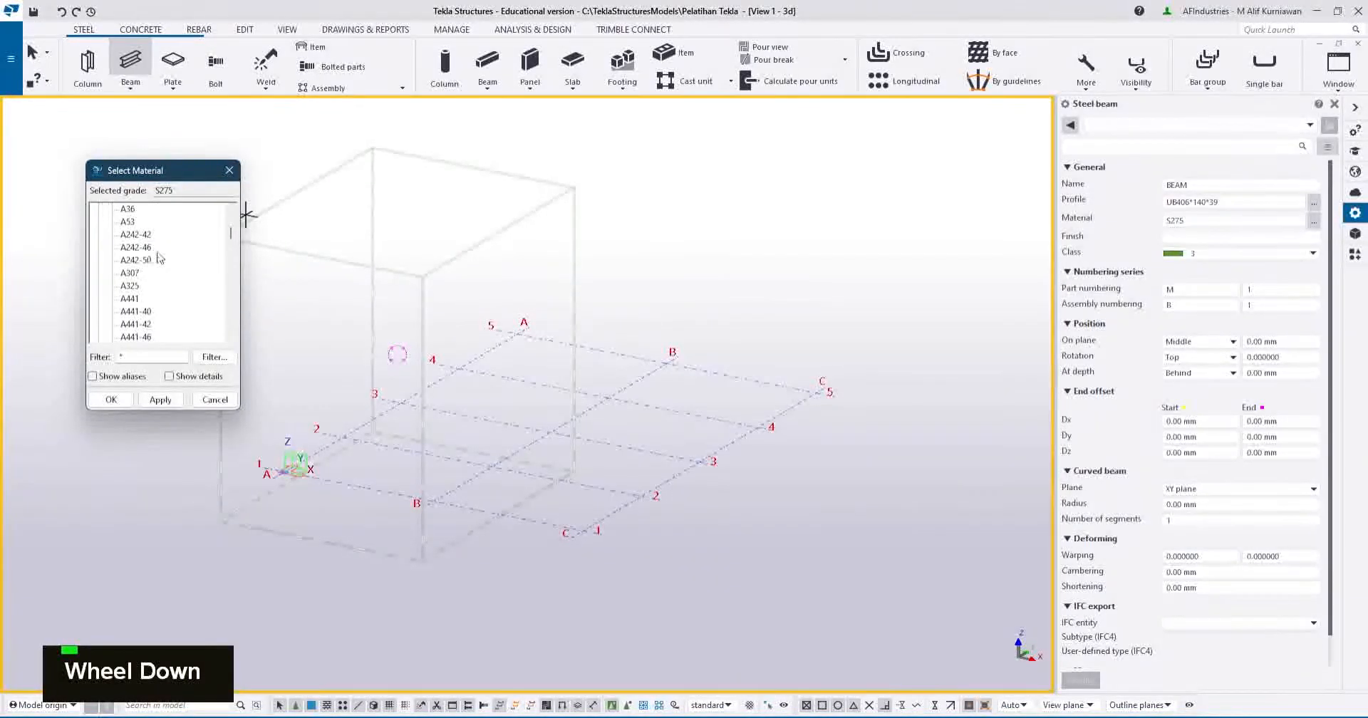
{"action": "scroll", "coordinate": [153, 267], "scroll_direction": "up", "scroll_amount": 1}
{"action": "scroll", "coordinate": [151, 263], "scroll_direction": "down", "scroll_amount": 2}
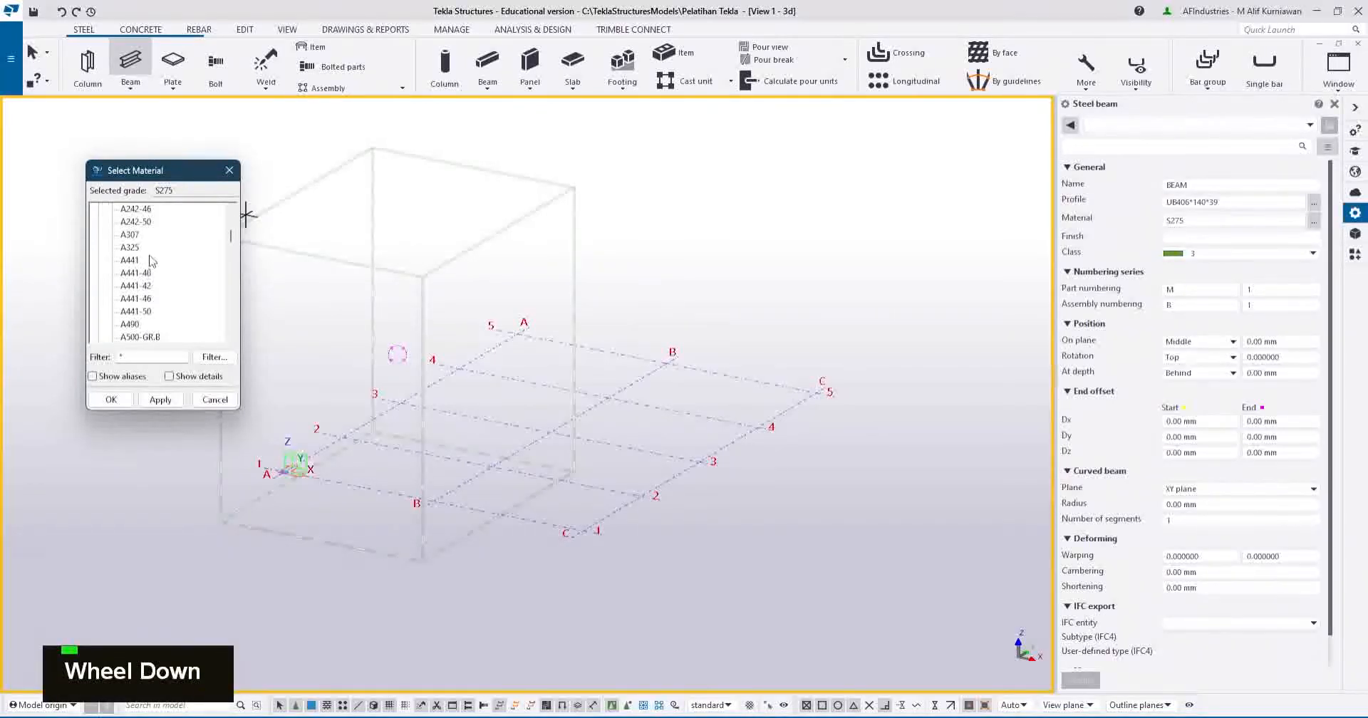
{"action": "left_click", "coordinate": [137, 236]}
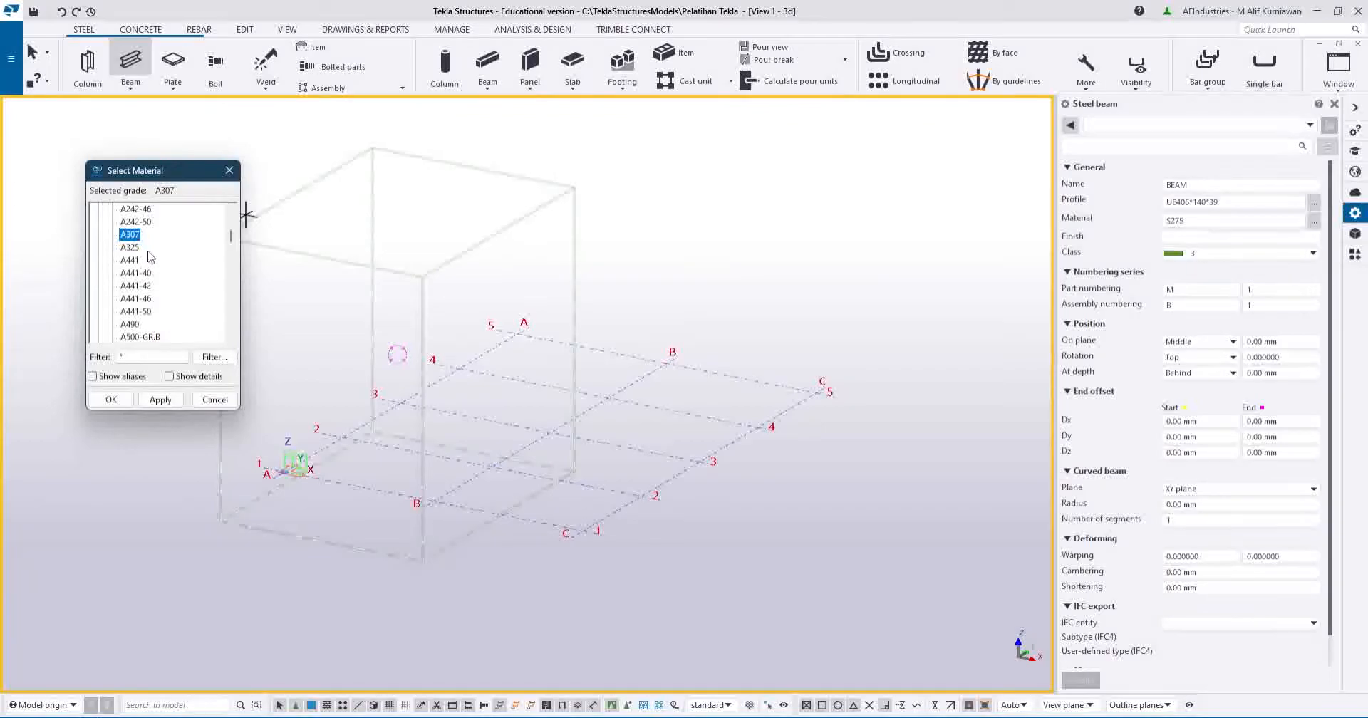
{"action": "scroll", "coordinate": [150, 258], "scroll_direction": "down", "scroll_amount": 4}
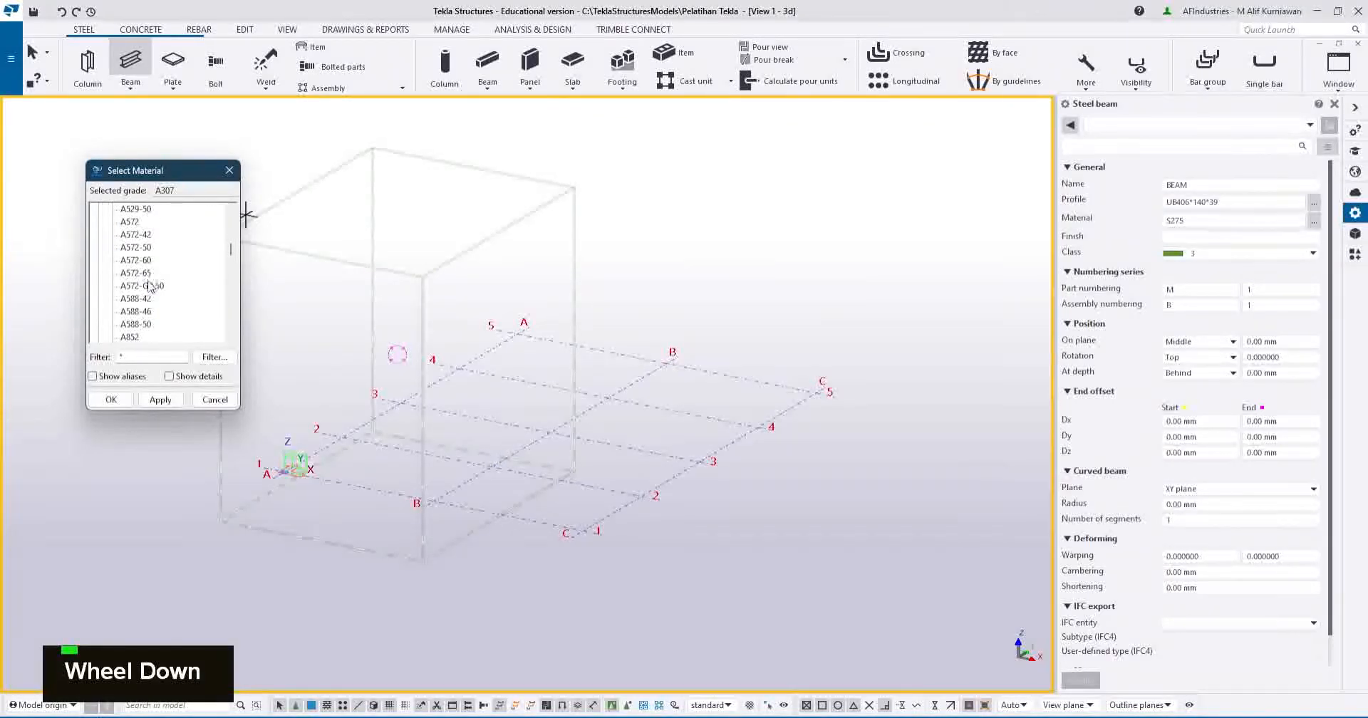
{"action": "left_click", "coordinate": [160, 289]}
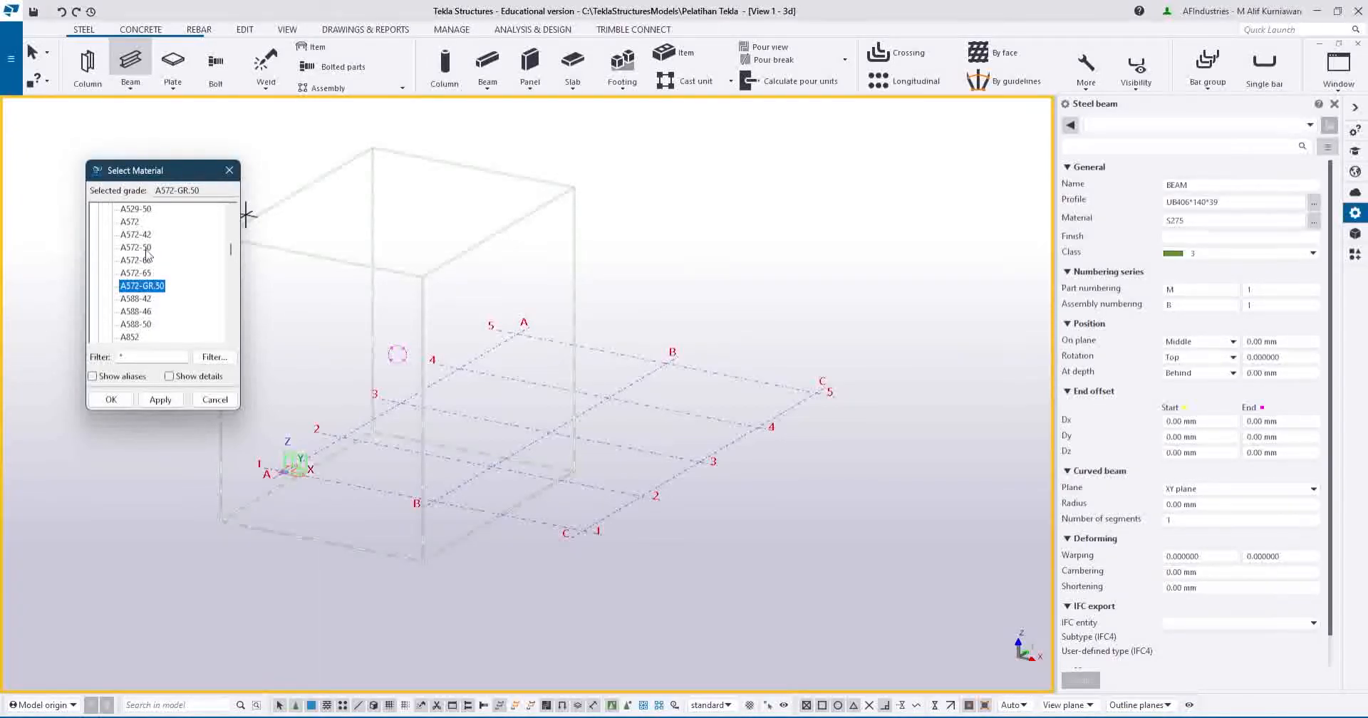
{"action": "scroll", "coordinate": [150, 258], "scroll_direction": "up", "scroll_amount": 1}
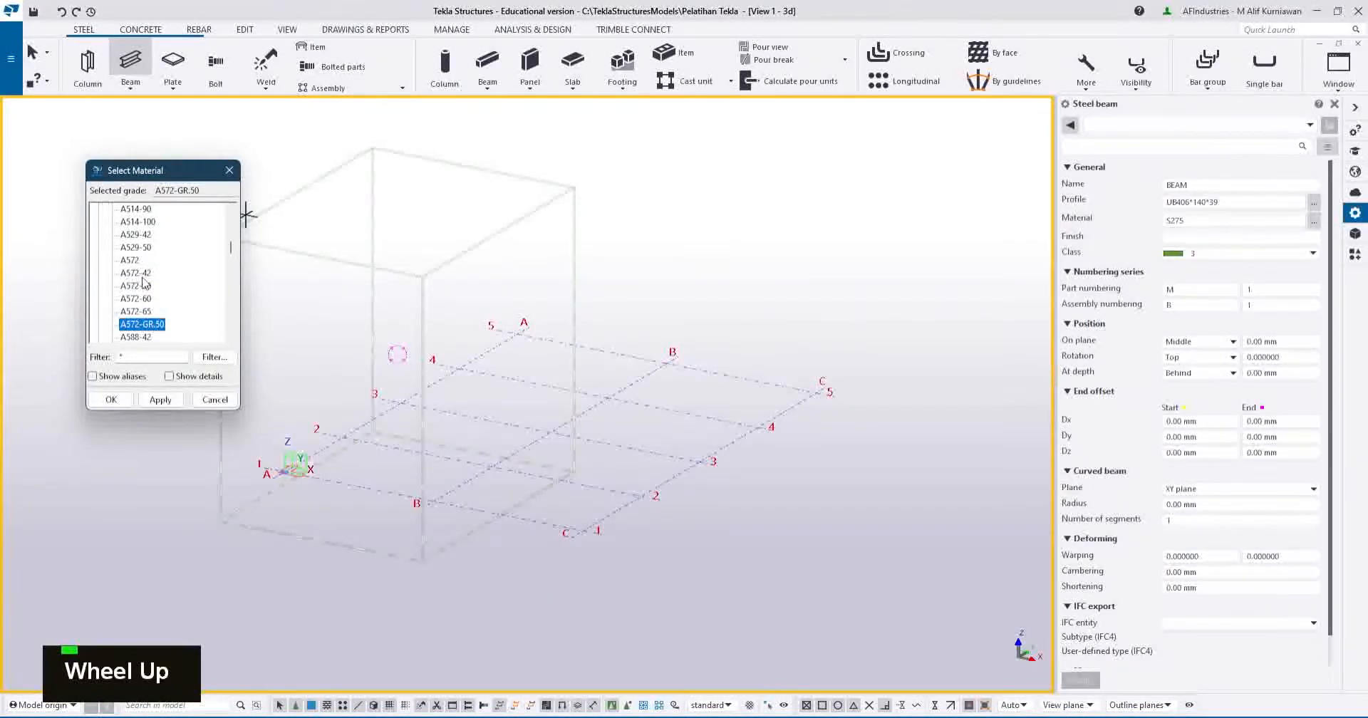
{"action": "left_click", "coordinate": [213, 400]}
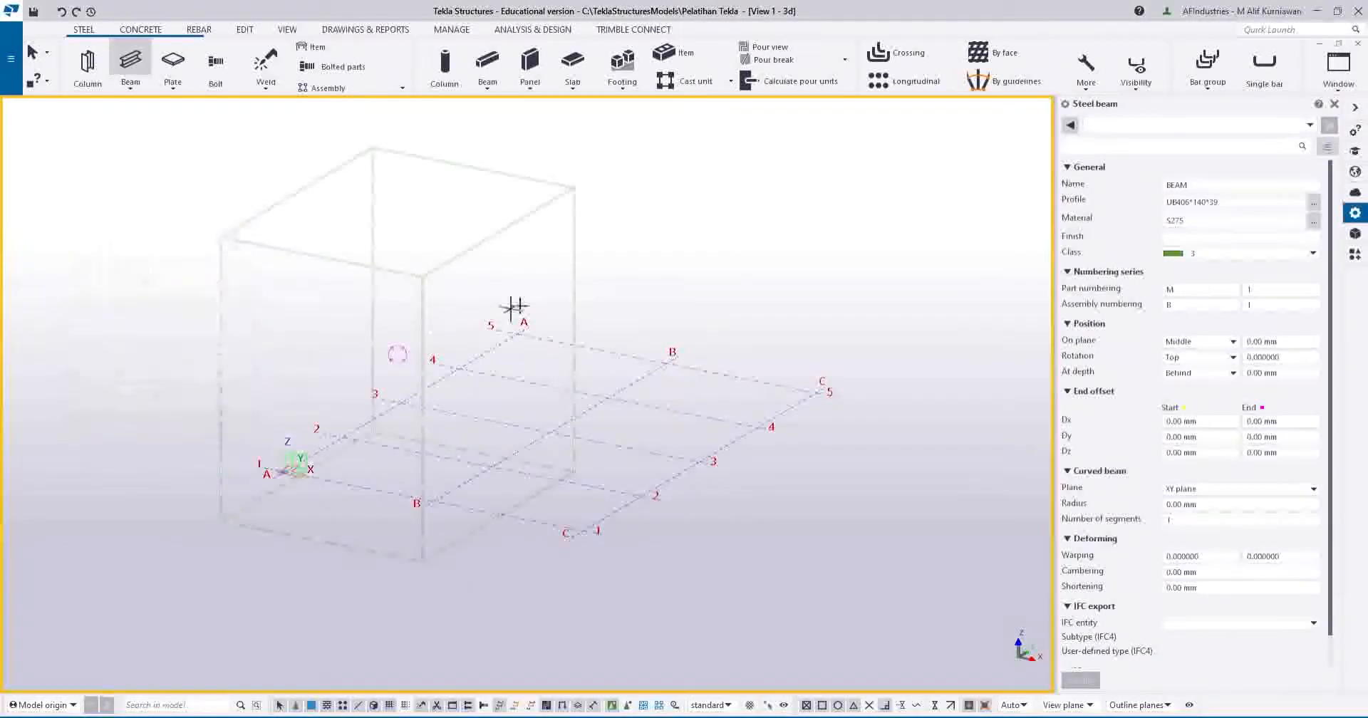
Compare the W250X25 and W310X23.8 sections in the W profile group.
{"action": "left_click", "coordinate": [1313, 206]}
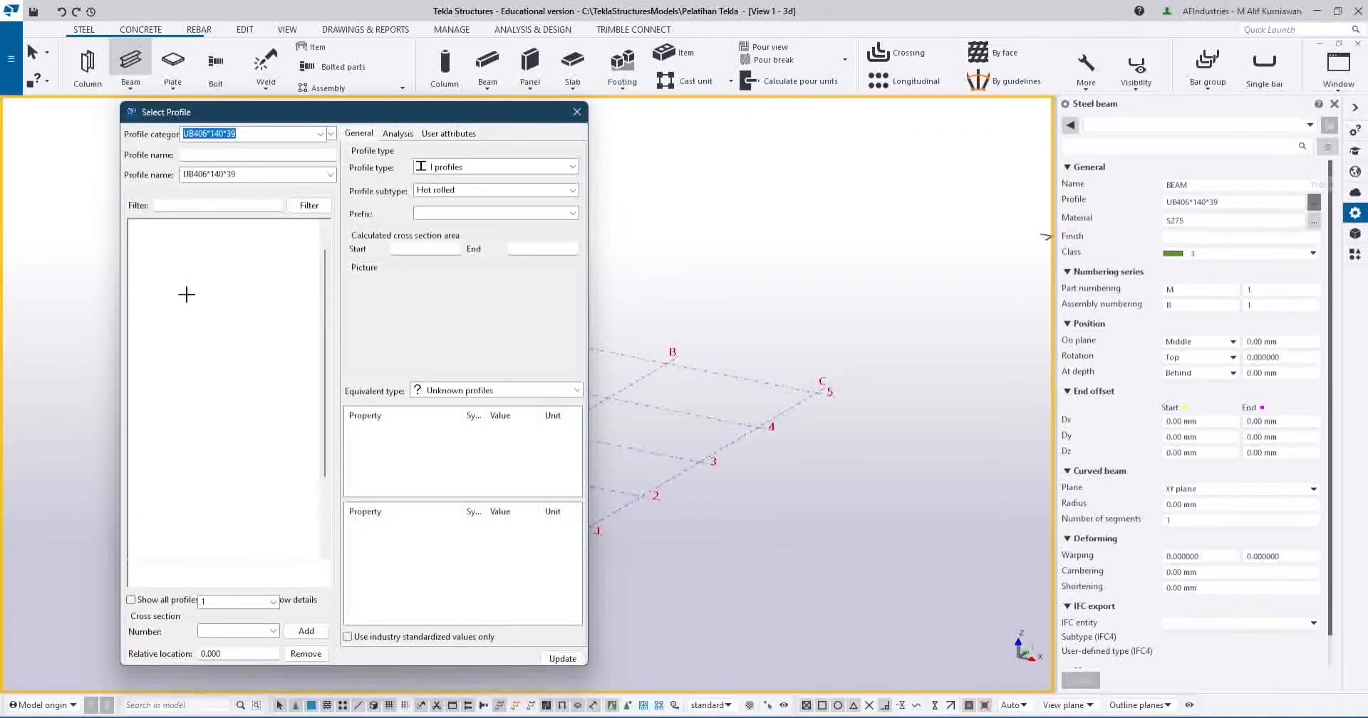
{"action": "scroll", "coordinate": [192, 299], "scroll_direction": "up", "scroll_amount": 1}
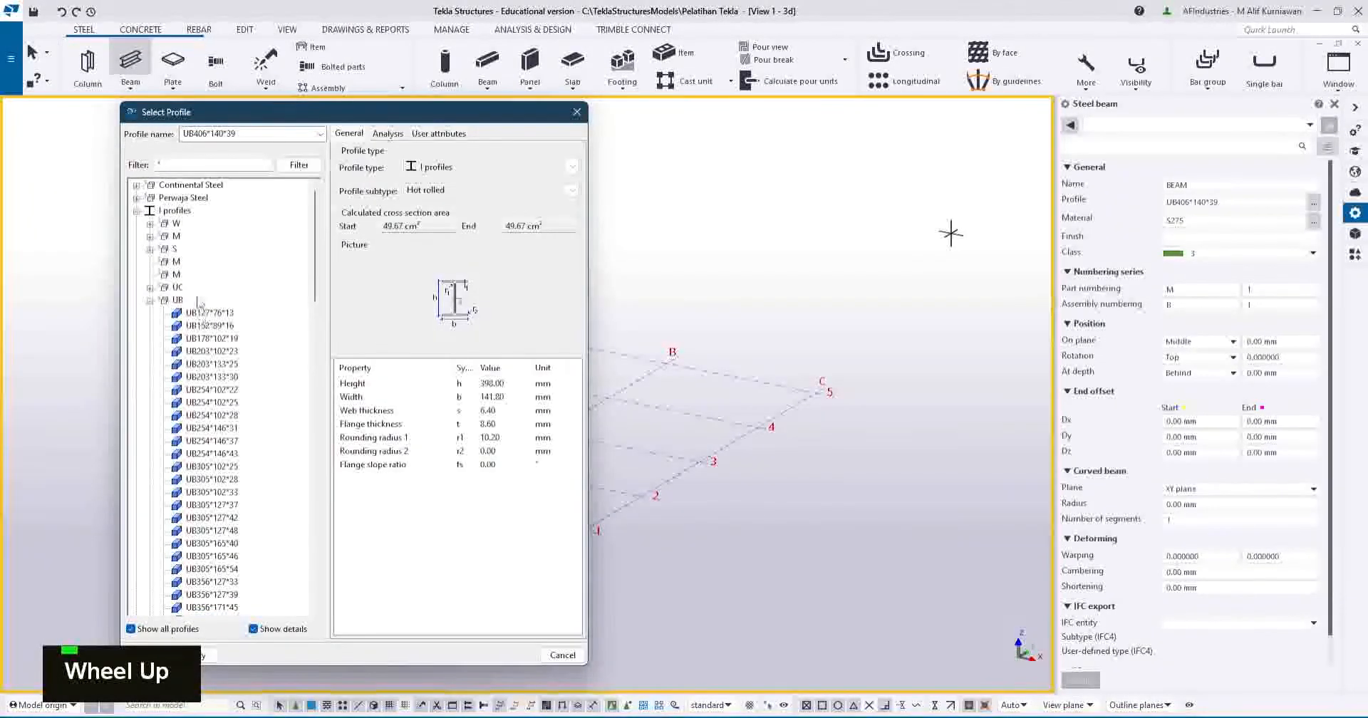
{"action": "left_click", "coordinate": [150, 302]}
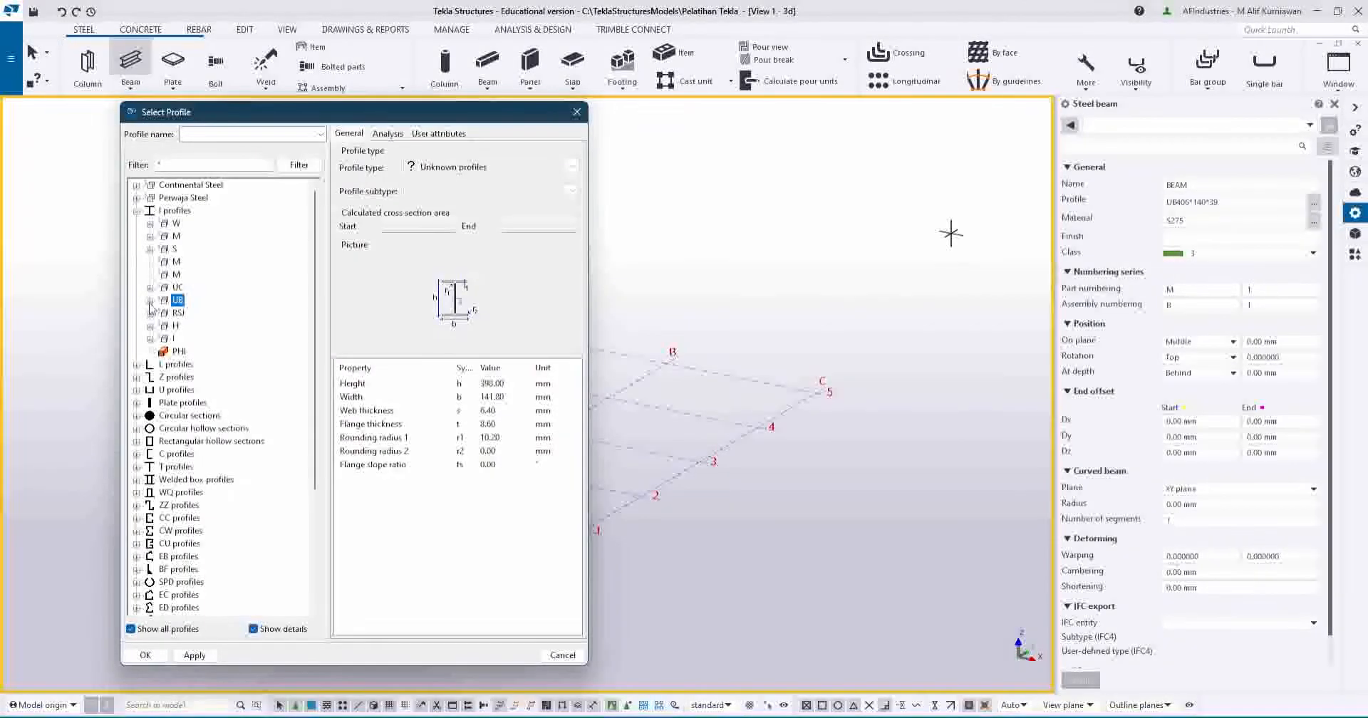
{"action": "left_click", "coordinate": [151, 224]}
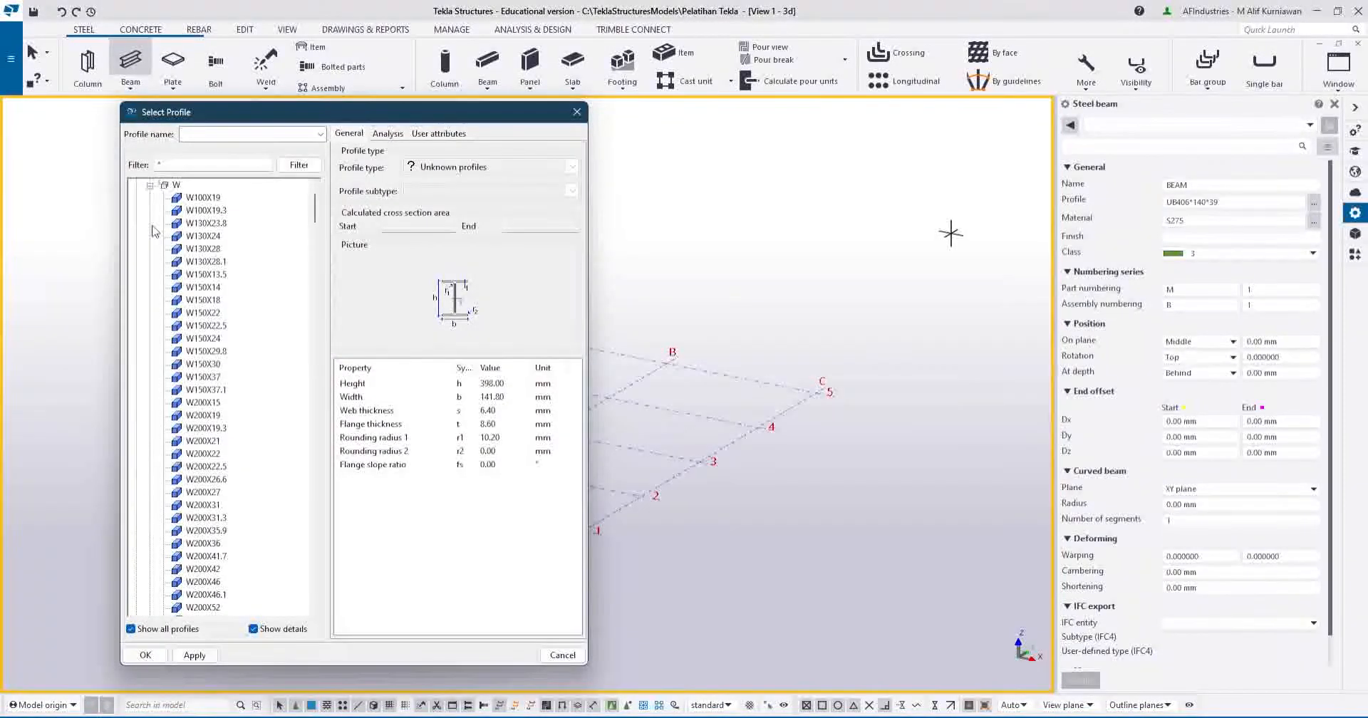
{"action": "scroll", "coordinate": [191, 318], "scroll_direction": "down", "scroll_amount": 8}
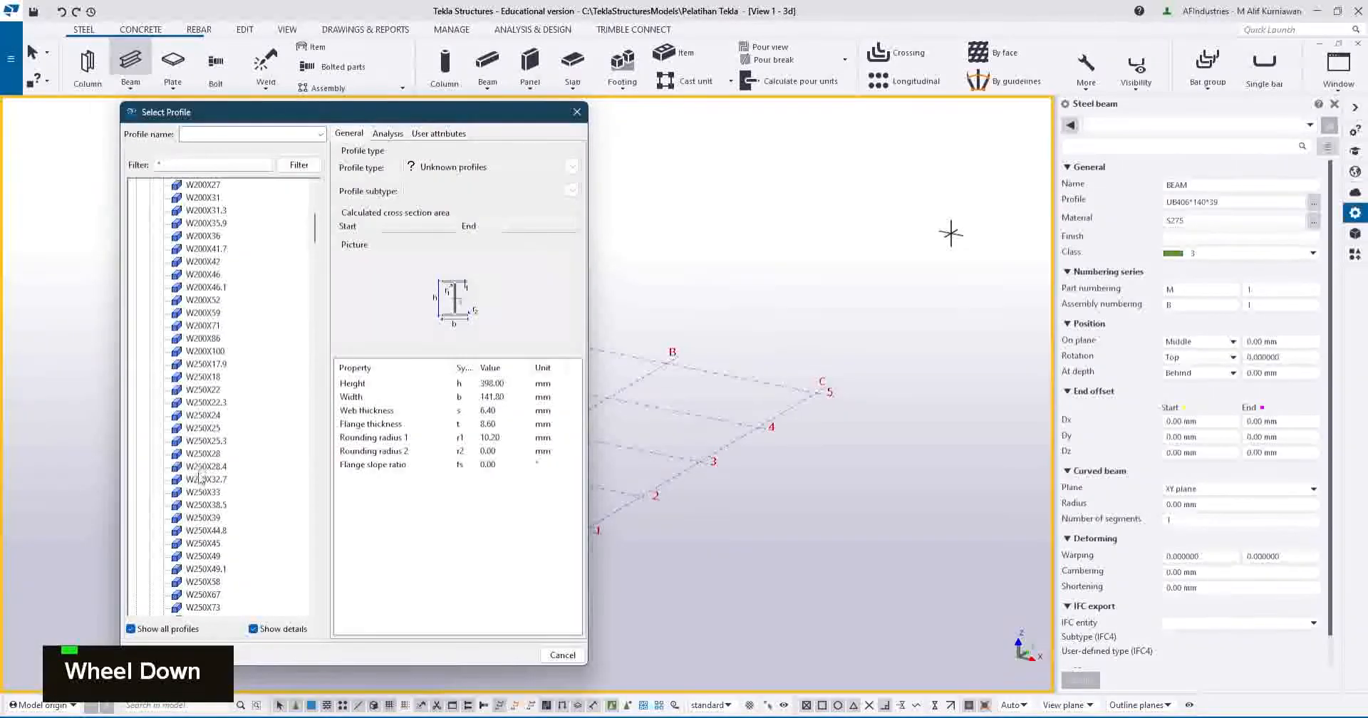
{"action": "left_click", "coordinate": [203, 428]}
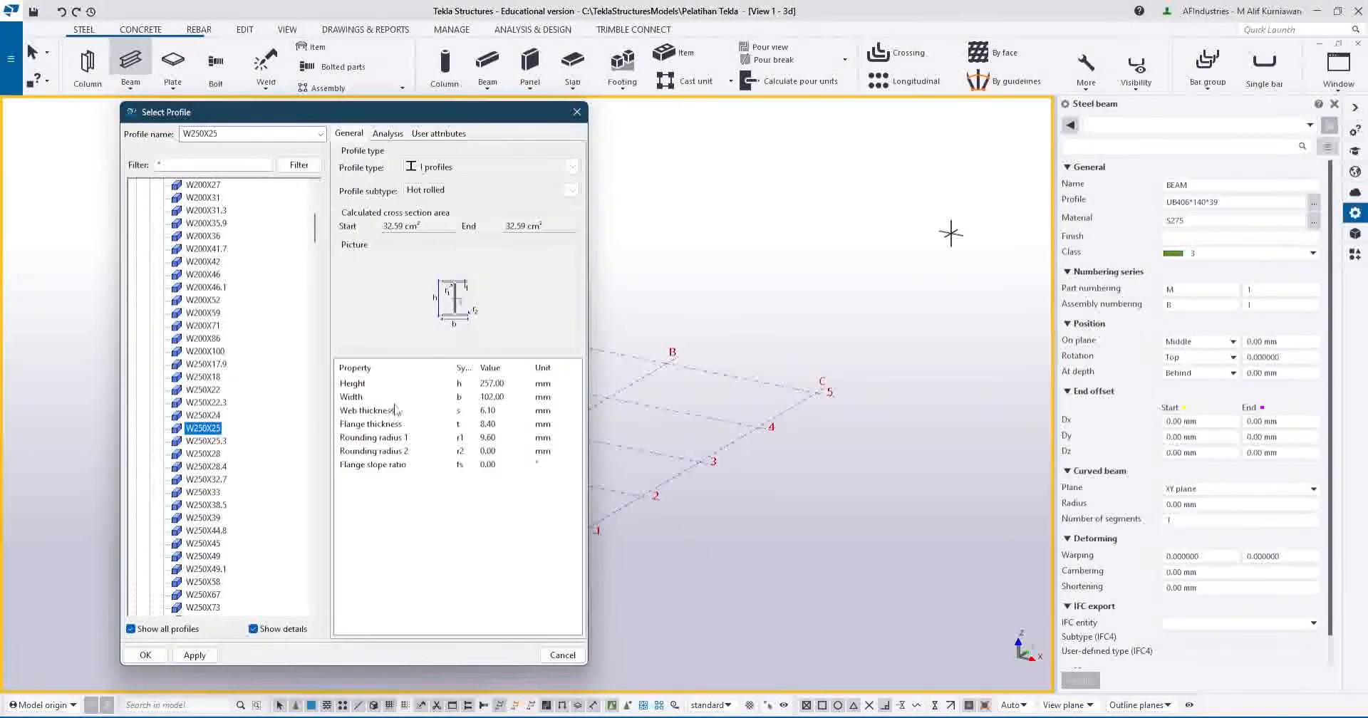
{"action": "scroll", "coordinate": [242, 483], "scroll_direction": "down", "scroll_amount": 7}
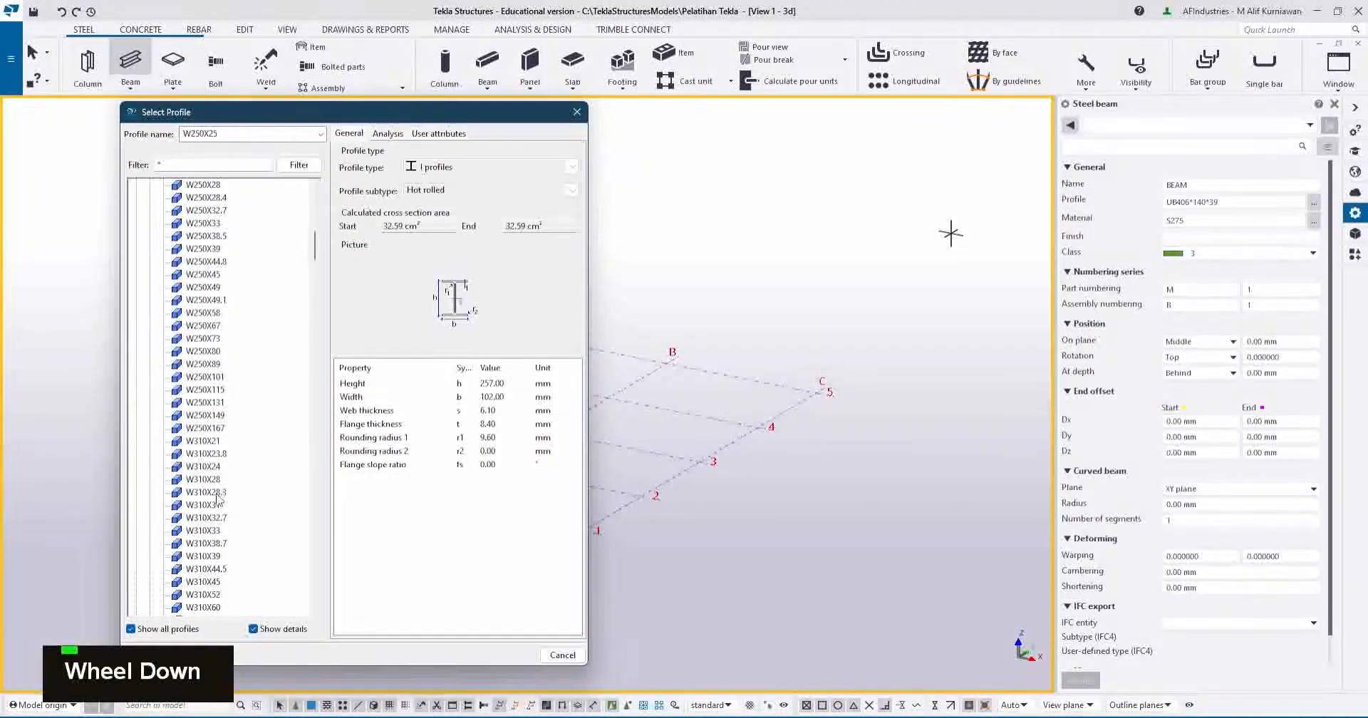
{"action": "left_click", "coordinate": [210, 454]}
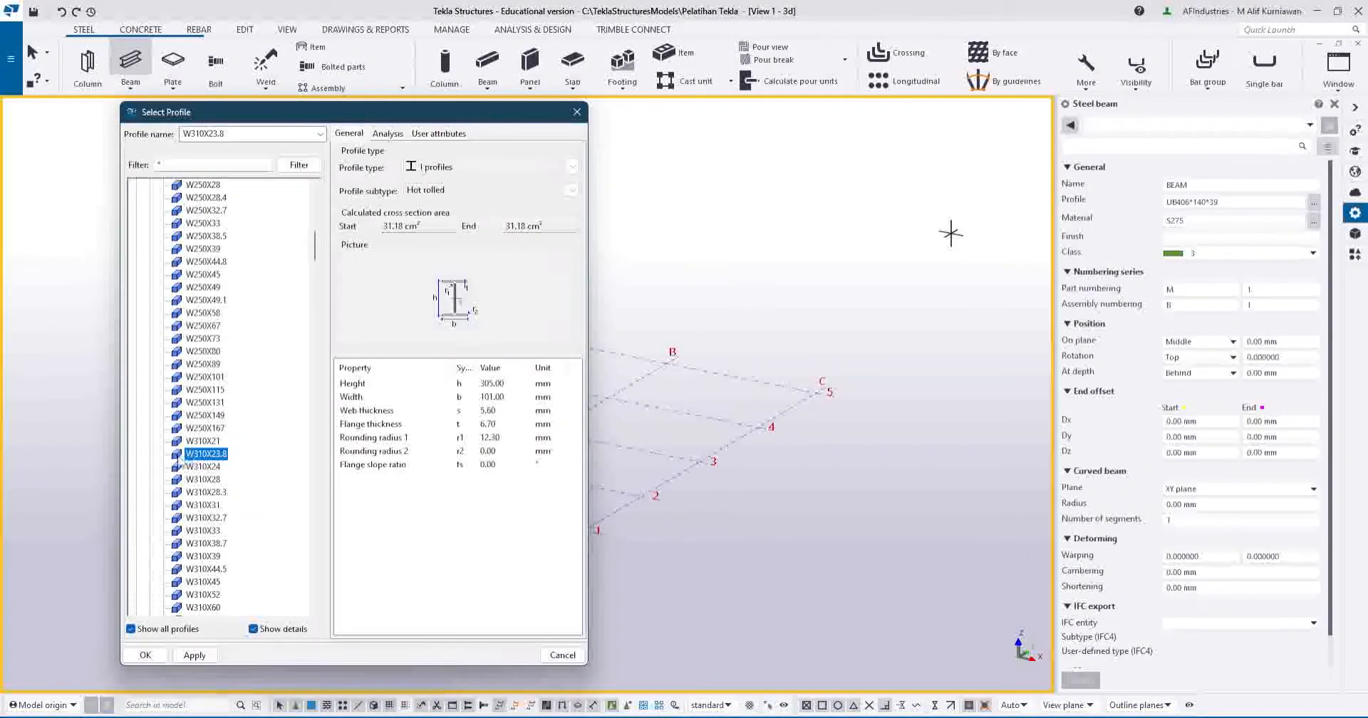
{"action": "scroll", "coordinate": [181, 463], "scroll_direction": "up", "scroll_amount": 10}
Choose I-300X150X8X13 from the I profile group and apply it to the beam.
{"action": "left_click", "coordinate": [150, 225]}
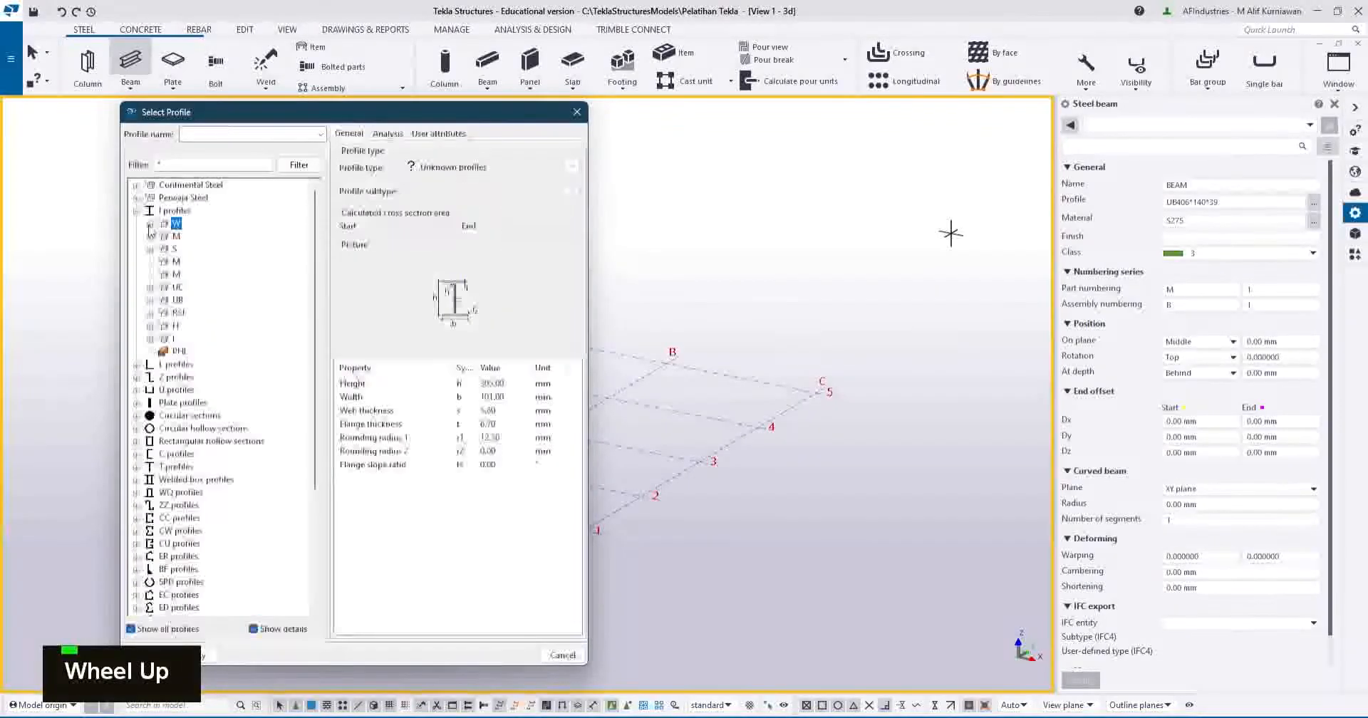
{"action": "left_click", "coordinate": [150, 339]}
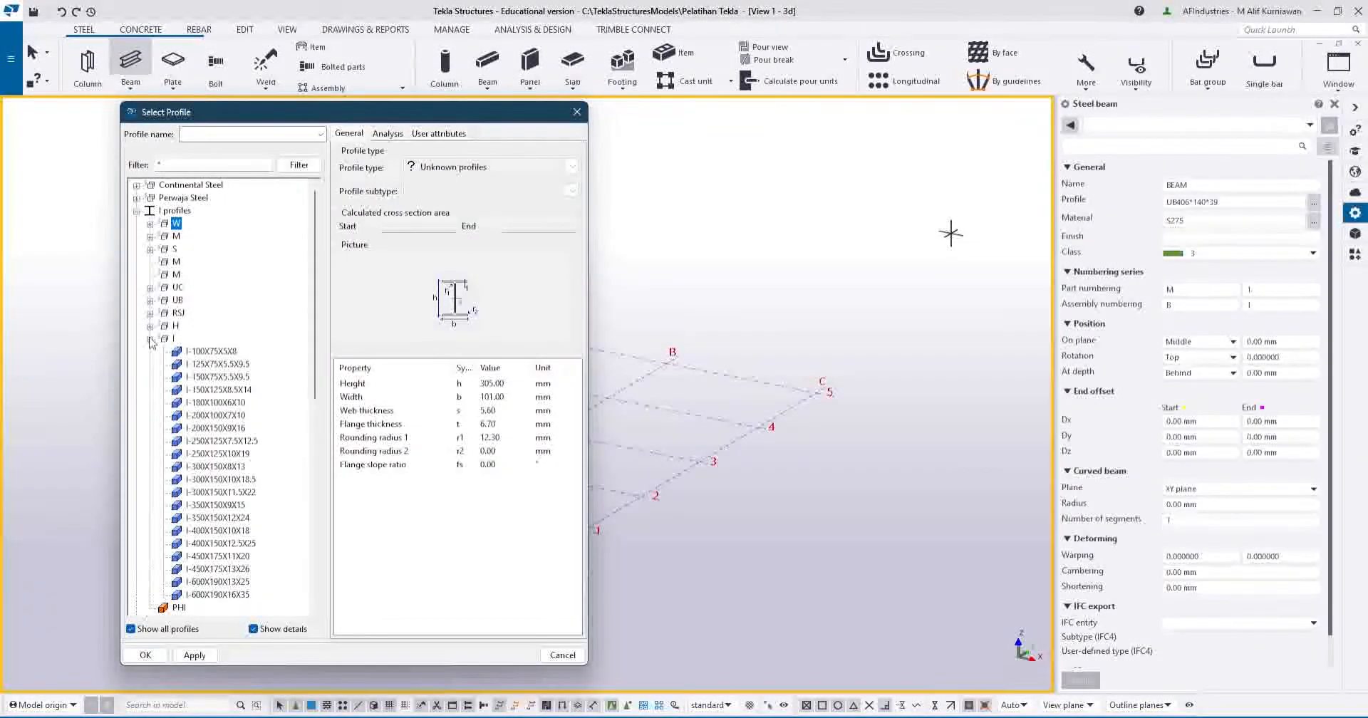
{"action": "scroll", "coordinate": [163, 470], "scroll_direction": "down", "scroll_amount": 3}
{"action": "left_click", "coordinate": [178, 493]}
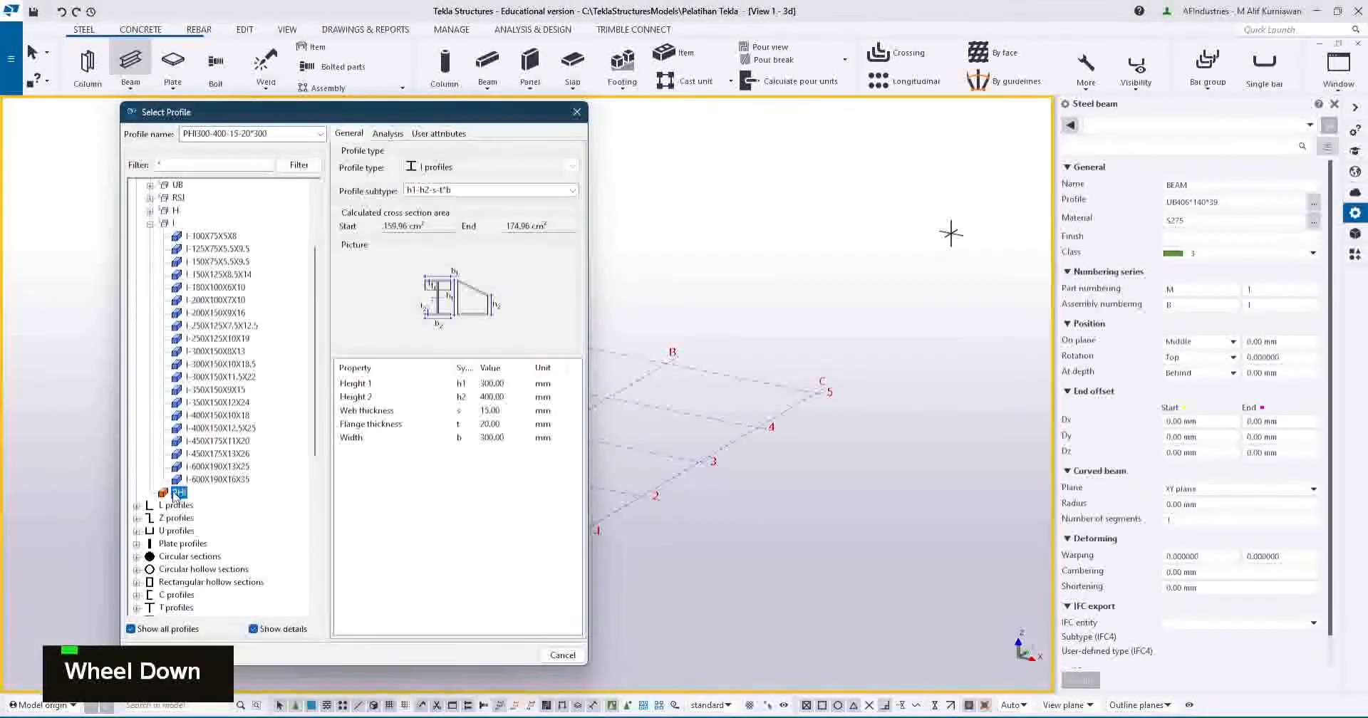
{"action": "left_click", "coordinate": [207, 258]}
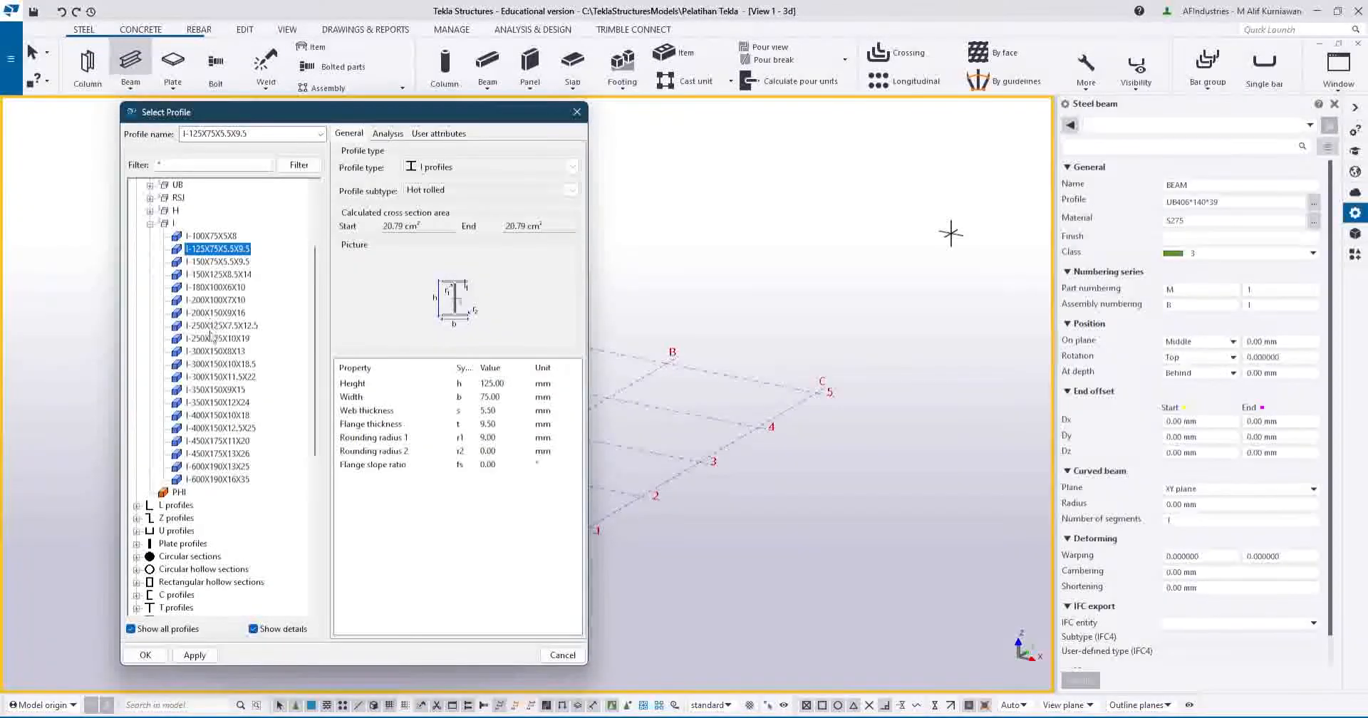
{"action": "left_click", "coordinate": [232, 353]}
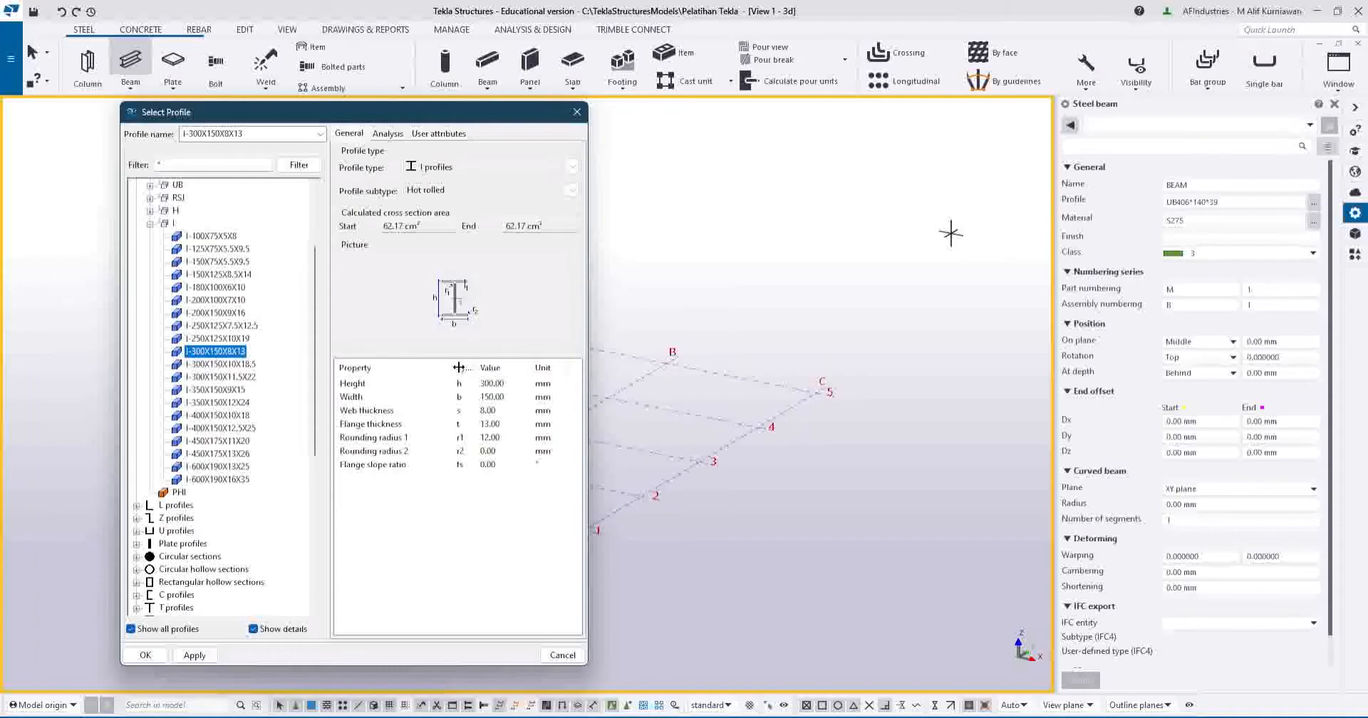
{"action": "left_click", "coordinate": [191, 656]}
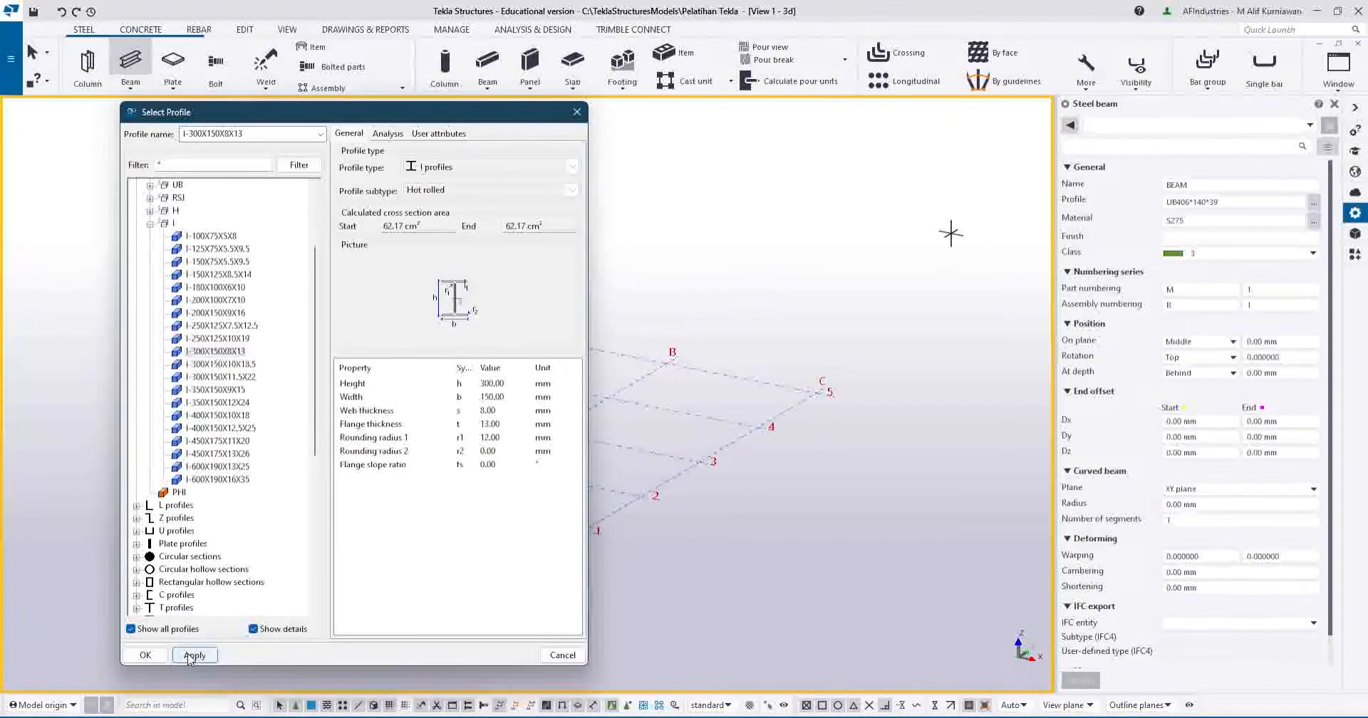
{"action": "left_click", "coordinate": [146, 656]}
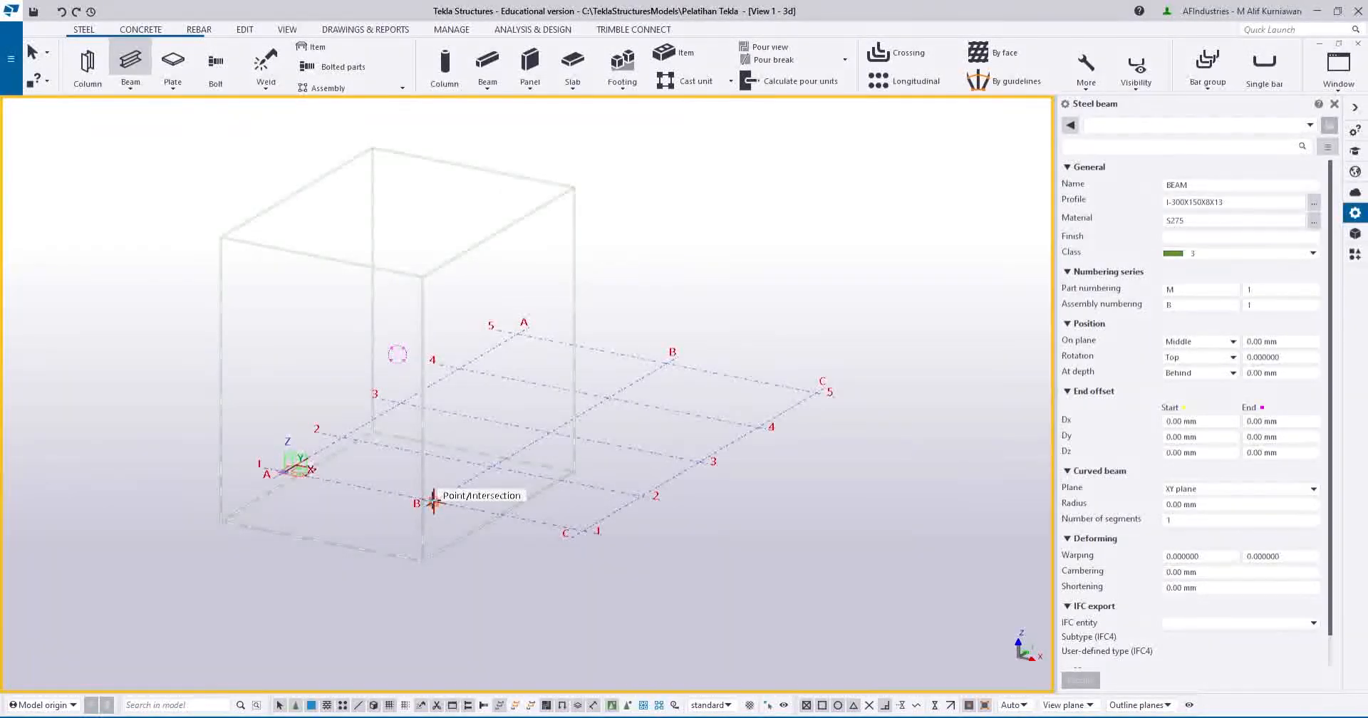
Set the beam's start Dz end offset to 8000 mm.
{"action": "left_click", "coordinate": [1183, 453]}
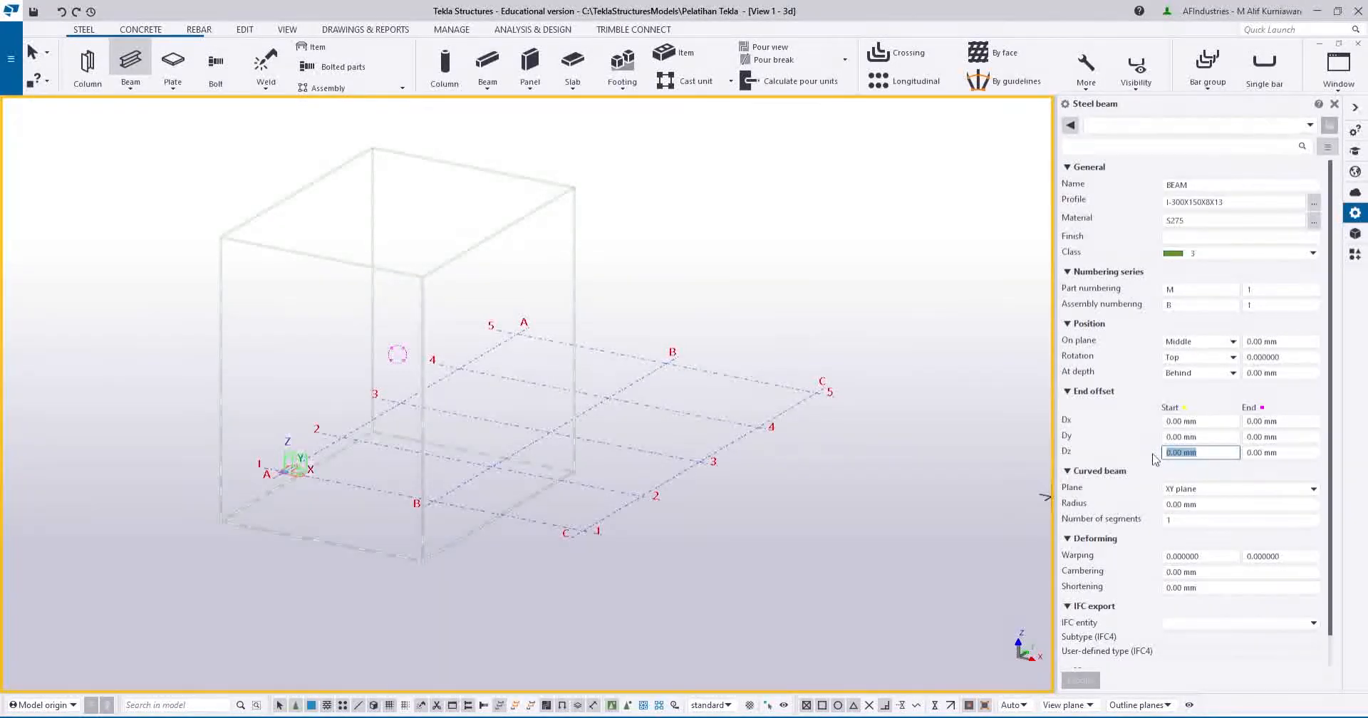
{"action": "type", "text": "8000"}
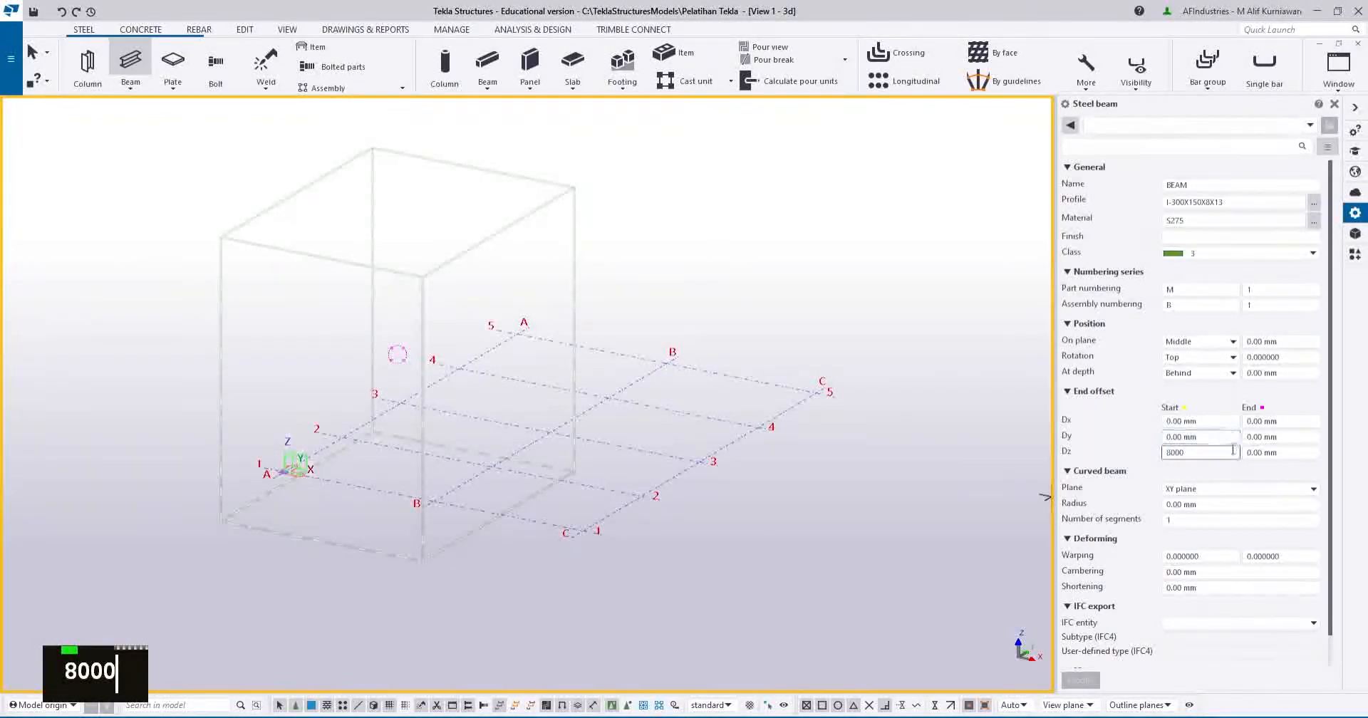
{"action": "left_click", "coordinate": [1292, 453]}
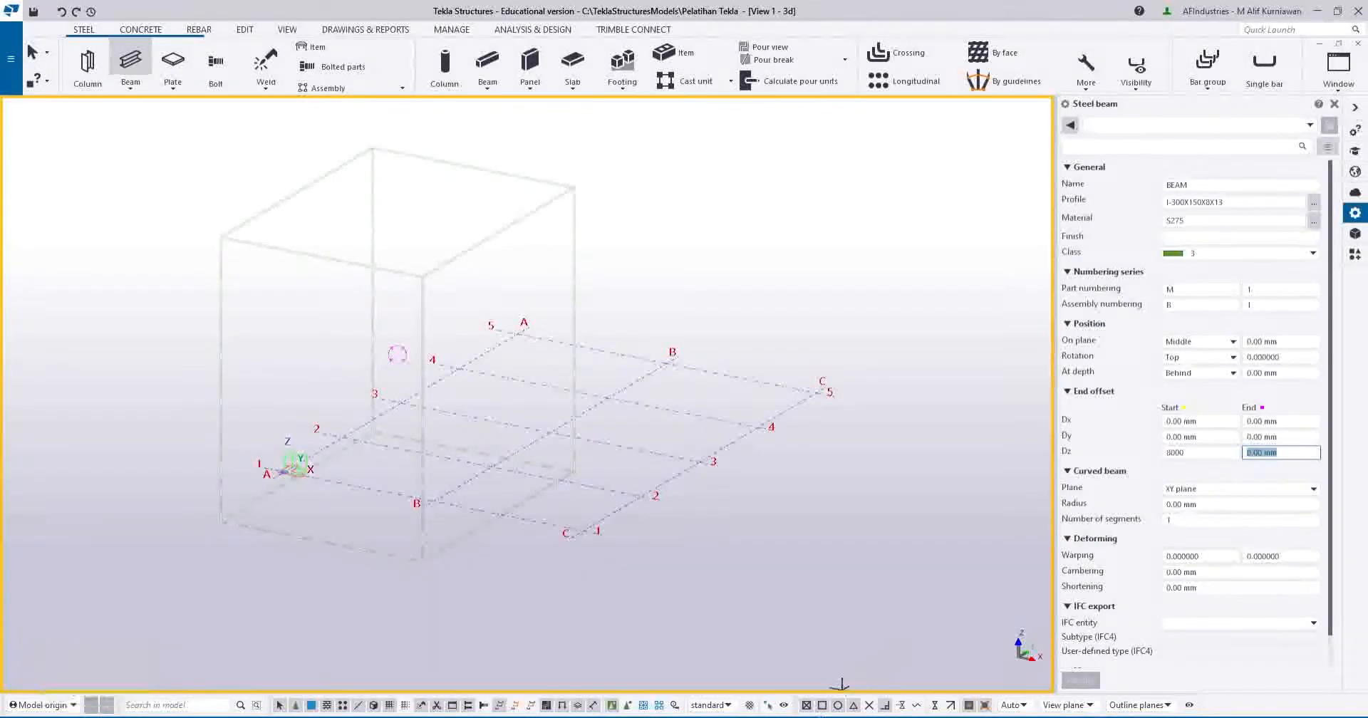
Copy Calculator's 9,983.092 result and select the beam's end Dz field to receive it.
{"action": "key", "text": "alt+Tab"}
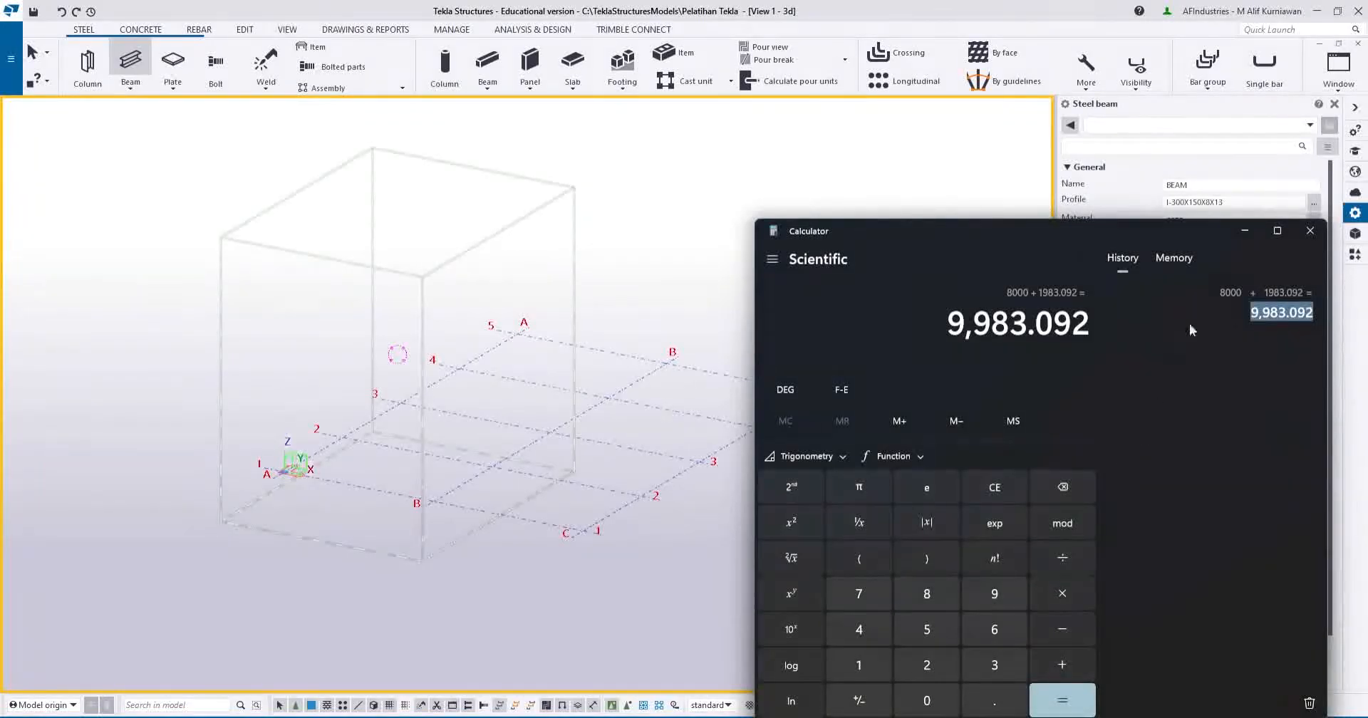
{"action": "right_click", "coordinate": [1279, 314]}
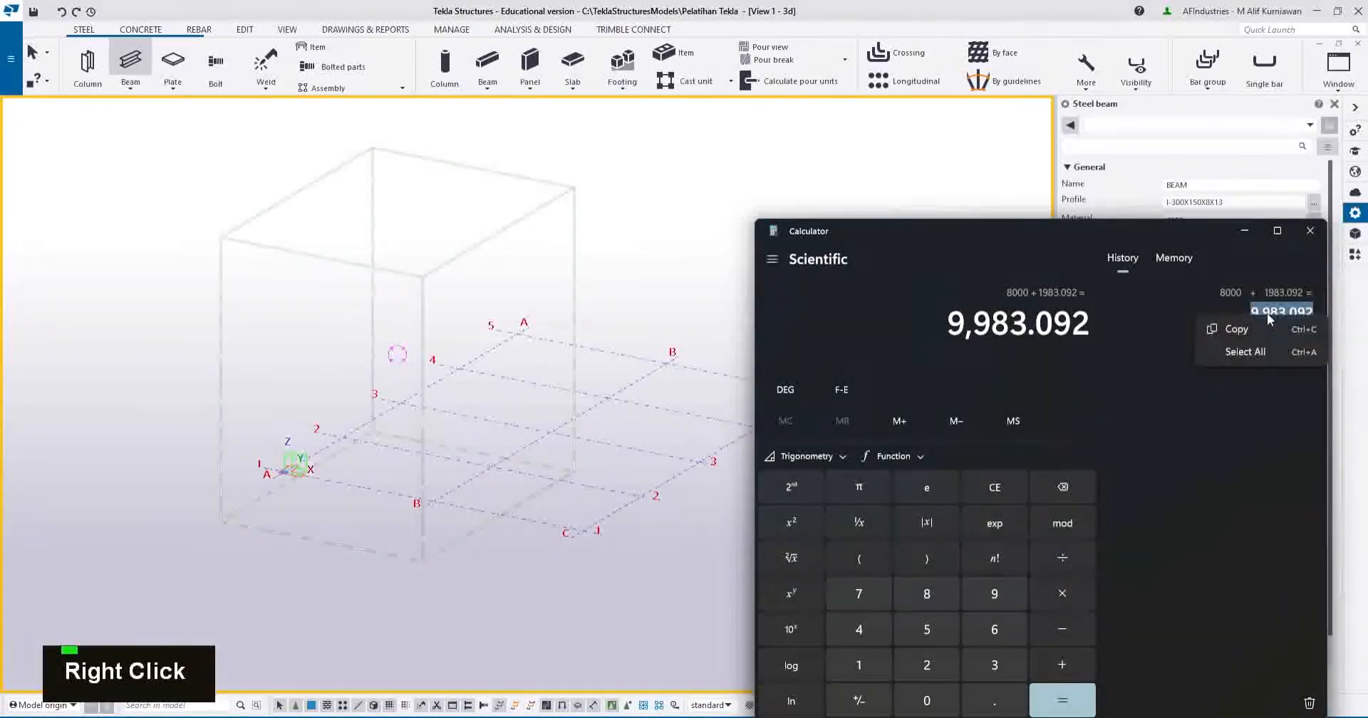
{"action": "left_click", "coordinate": [1247, 324]}
{"action": "left_click", "coordinate": [1258, 233]}
{"action": "left_click", "coordinate": [1276, 453]}
Paste and commit 9983.092 as the beam's end Dz offset.
{"action": "key", "text": "ctrl+v"}
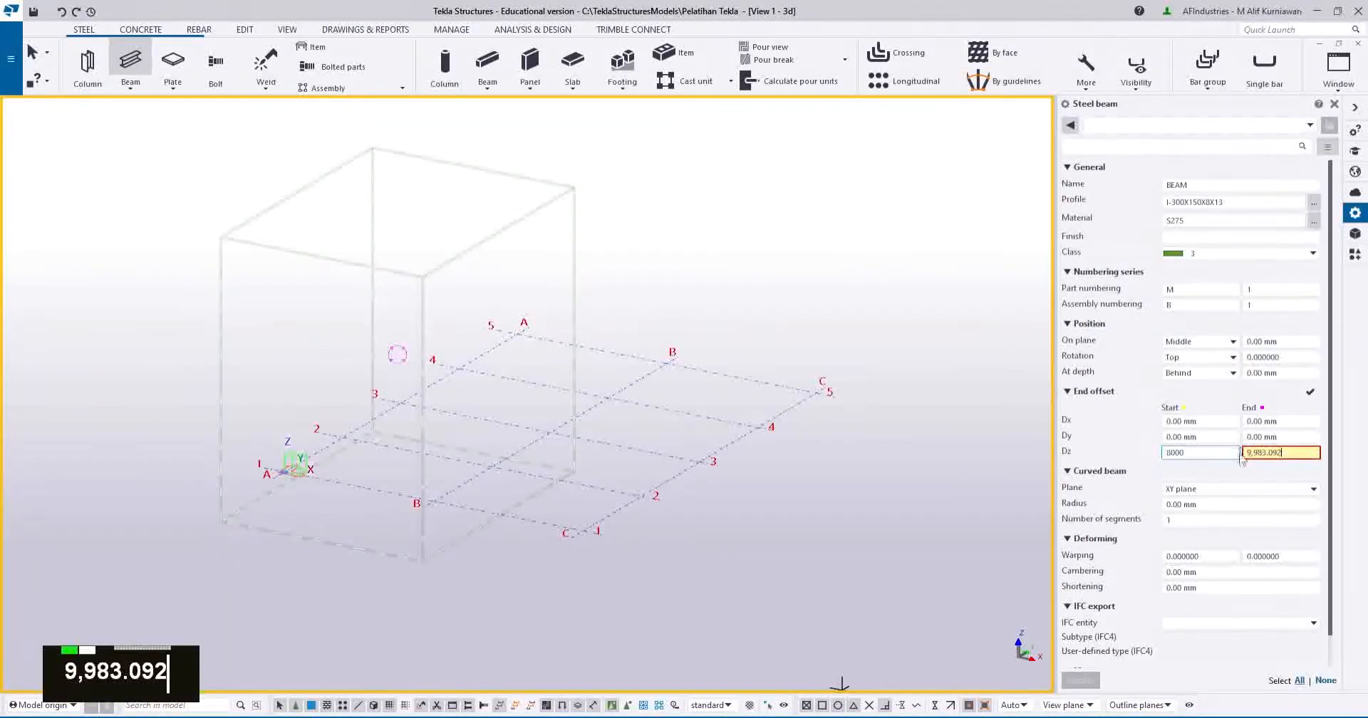
{"action": "key", "text": "Return"}
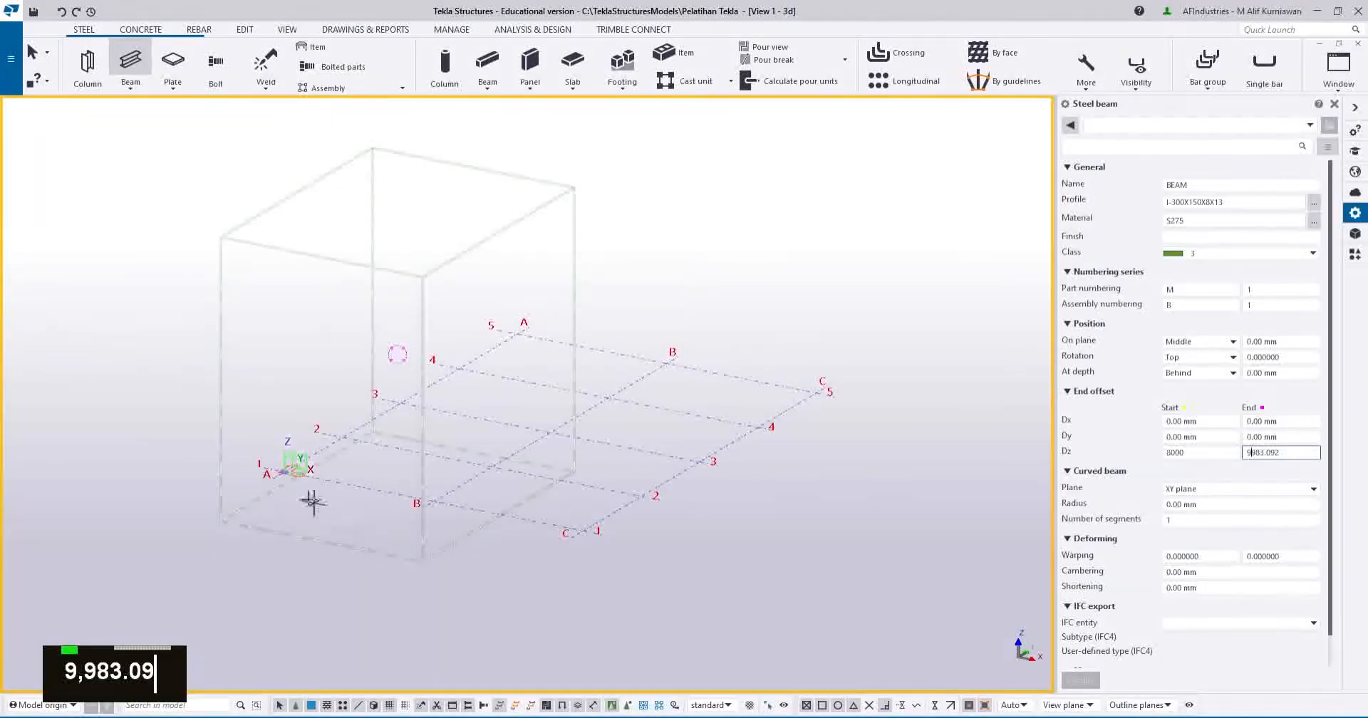
{"action": "scroll", "coordinate": [284, 472], "scroll_direction": "up", "scroll_amount": 4}
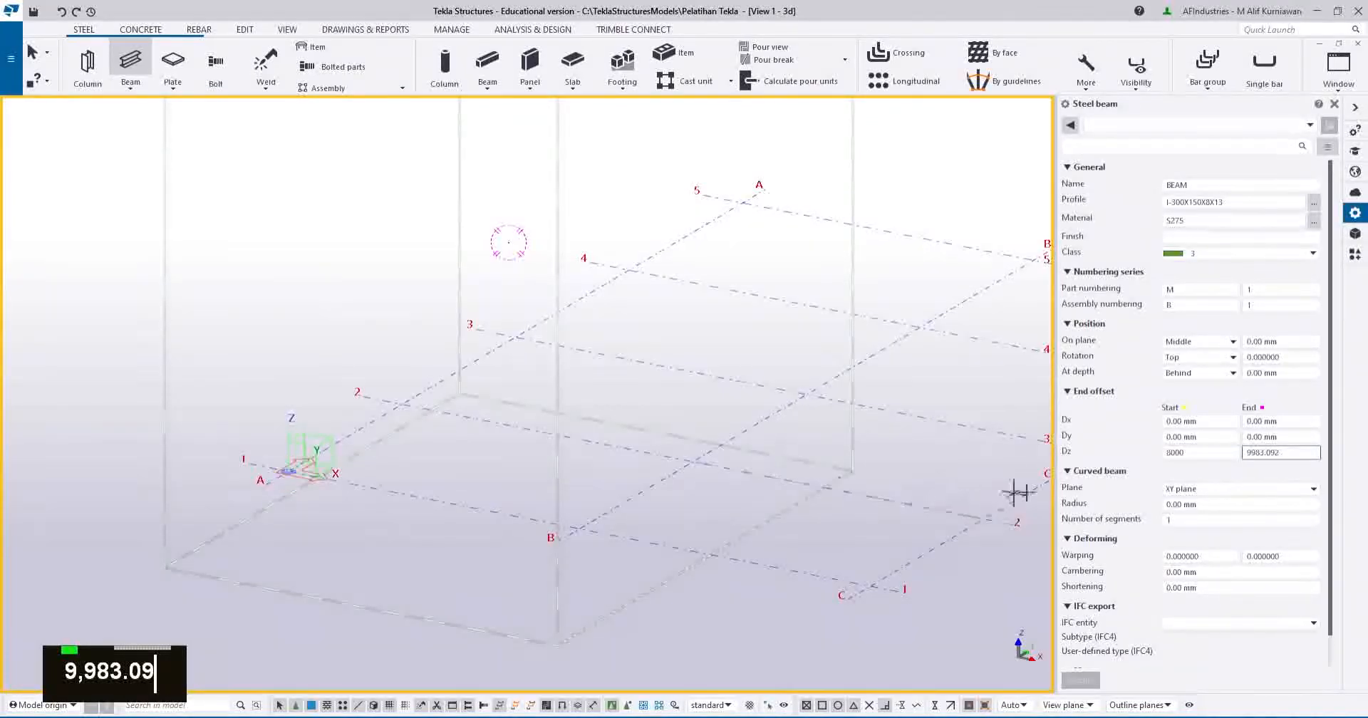
{"action": "left_click", "coordinate": [1184, 453]}
Place the first sloped rafter from grid A1 to B1 and inspect it from several angles.
{"action": "left_click", "coordinate": [287, 472]}
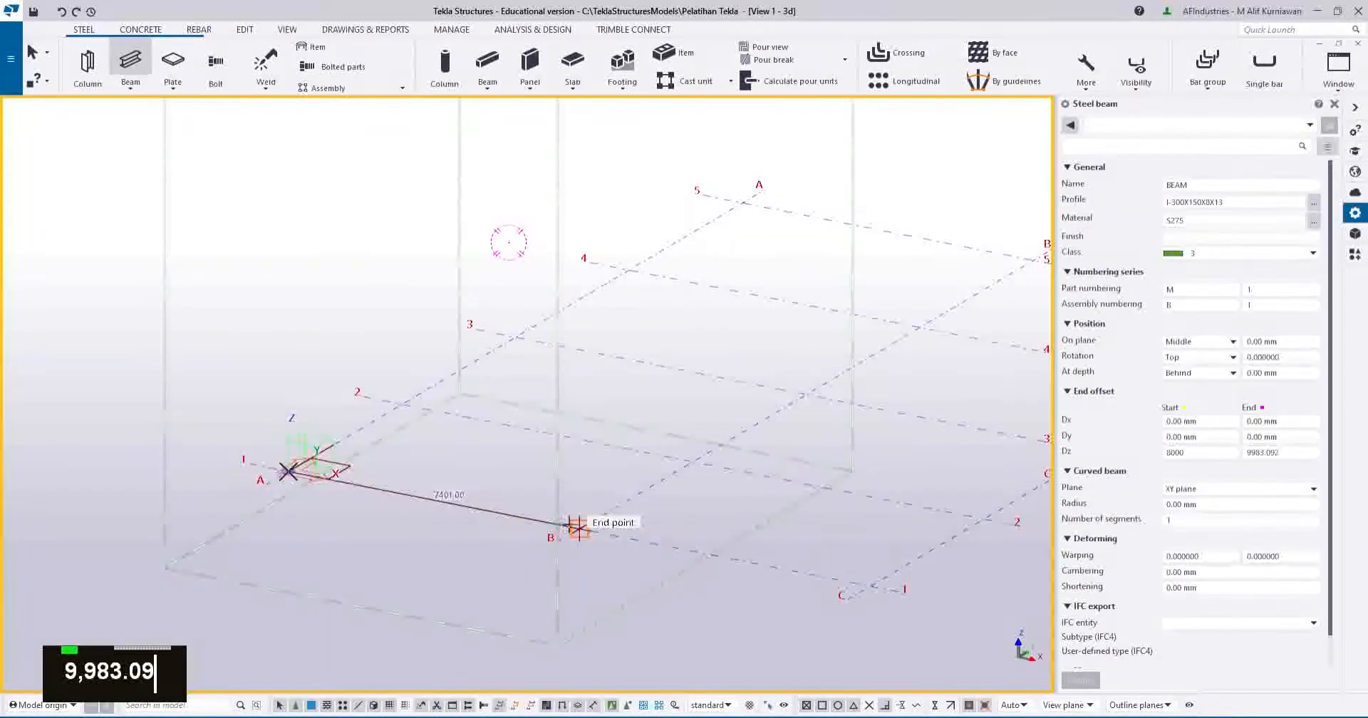
{"action": "left_click", "coordinate": [577, 528]}
{"action": "scroll", "coordinate": [443, 373], "scroll_direction": "down", "scroll_amount": 1}
{"action": "scroll", "coordinate": [306, 168], "scroll_direction": "up", "scroll_amount": 2}
{"action": "middle_click", "coordinate": [338, 186]}
{"action": "middle_click_drag", "start_coordinate": [338, 185], "coordinate": [388, 308]}
{"action": "scroll", "coordinate": [388, 335], "scroll_direction": "down", "scroll_amount": 2}
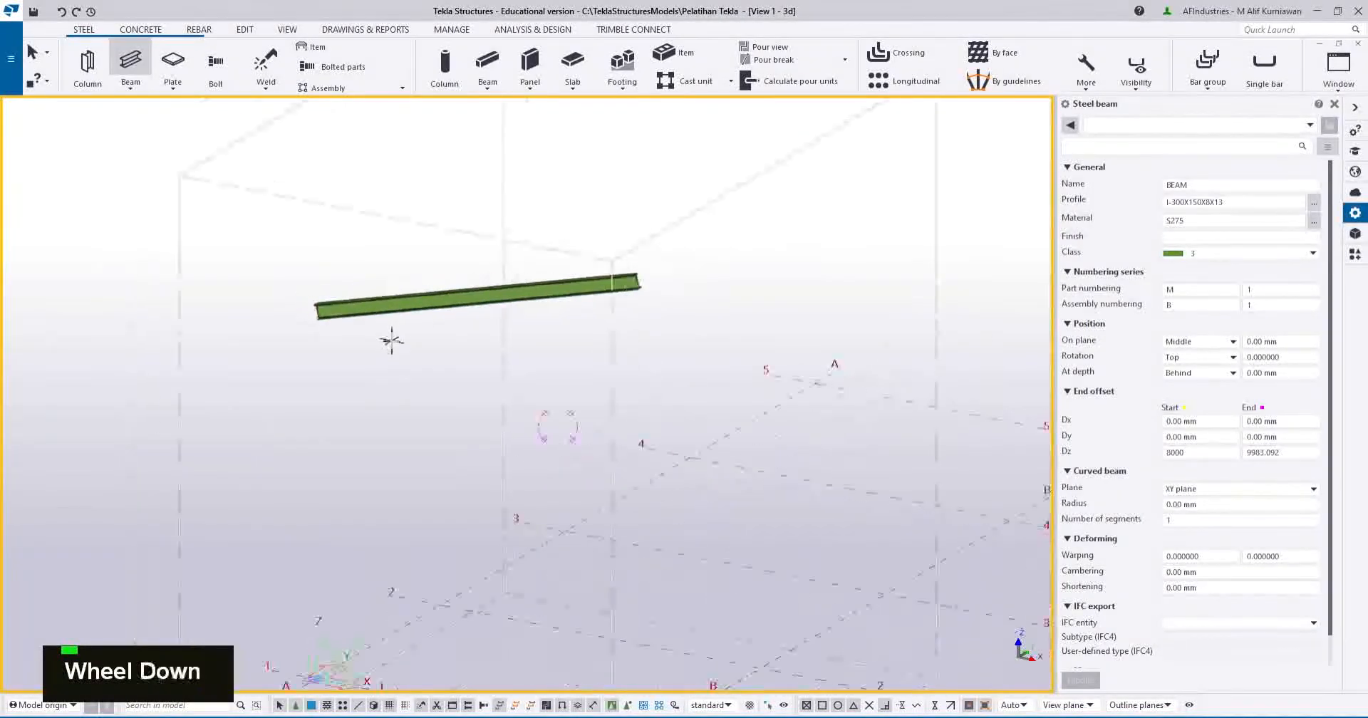
{"action": "middle_click_drag", "start_coordinate": [409, 357], "coordinate": [430, 374], "text": "ctrl"}
{"action": "middle_click_drag", "start_coordinate": [538, 327], "coordinate": [487, 350], "text": "ctrl"}
{"action": "mouse_move", "coordinate": [649, 346]}
{"action": "middle_mouse_down"}
{"action": "mouse_move", "coordinate": [596, 350]}
{"action": "mouse_move", "coordinate": [656, 322]}
{"action": "mouse_move", "coordinate": [661, 333]}
{"action": "mouse_move", "coordinate": [662, 311]}
{"action": "middle_mouse_up"}
{"action": "mouse_move", "coordinate": [683, 244]}
{"action": "middle_mouse_down", "text": "ctrl"}
{"action": "mouse_move", "coordinate": [555, 261]}
{"action": "mouse_move", "coordinate": [715, 209]}
{"action": "mouse_move", "coordinate": [654, 220]}
{"action": "mouse_move", "coordinate": [697, 264]}
{"action": "middle_mouse_up", "text": "ctrl"}
{"action": "scroll", "coordinate": [763, 362], "scroll_direction": "down", "scroll_amount": 1}
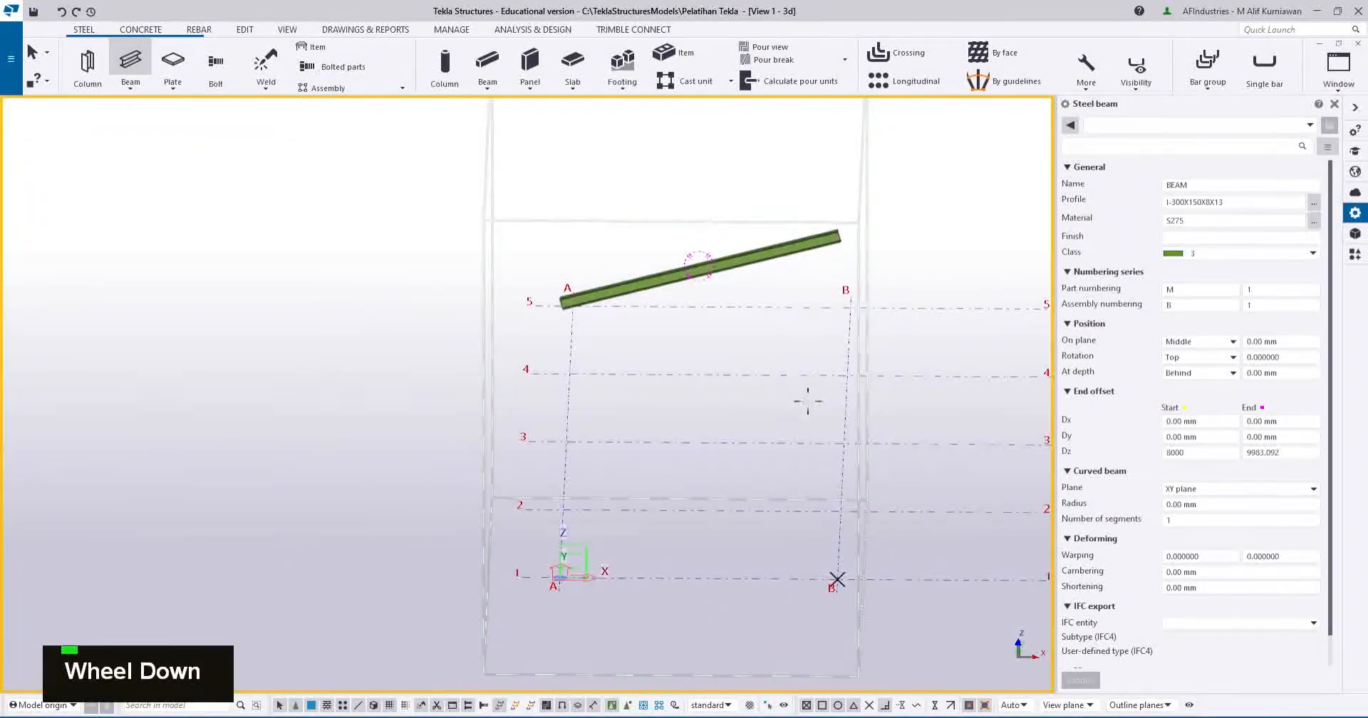
{"action": "scroll", "coordinate": [791, 442], "scroll_direction": "down", "scroll_amount": 1}
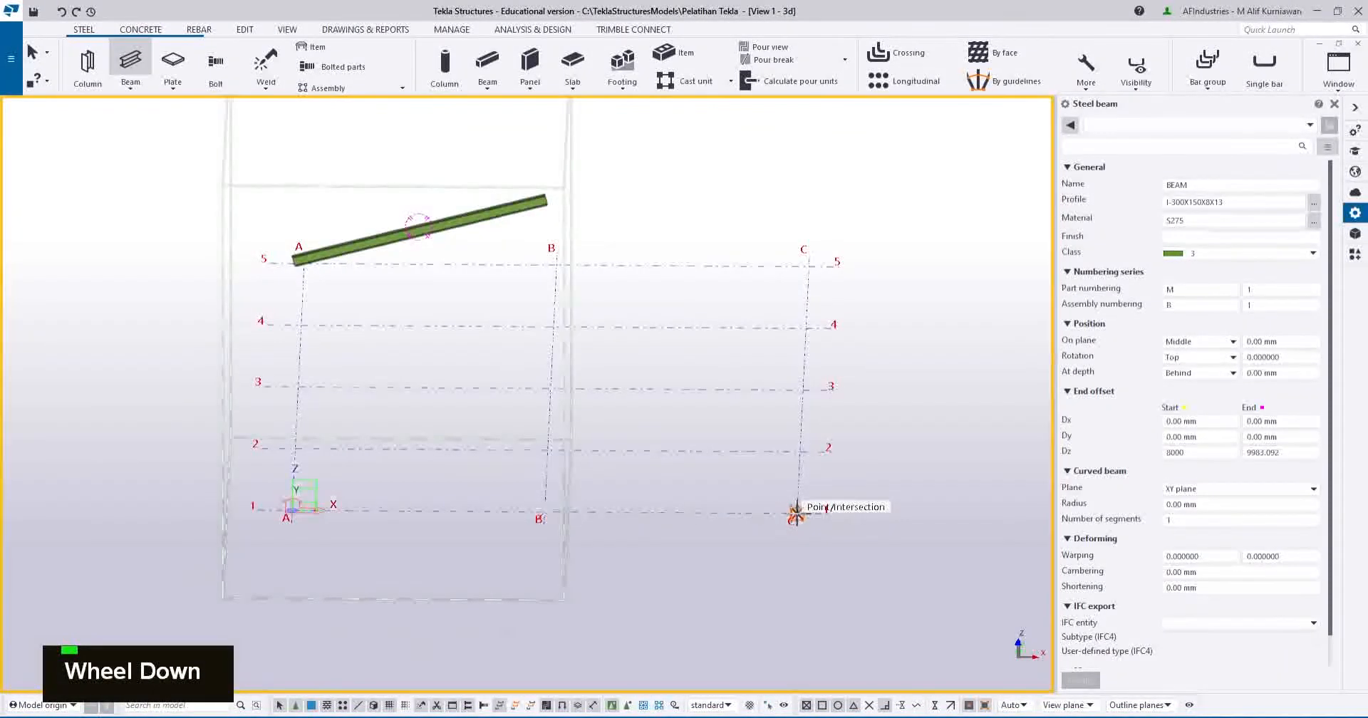
Create the second rafter from grid C1 to B1 and expand the work area to include it.
{"action": "left_click", "coordinate": [797, 512]}
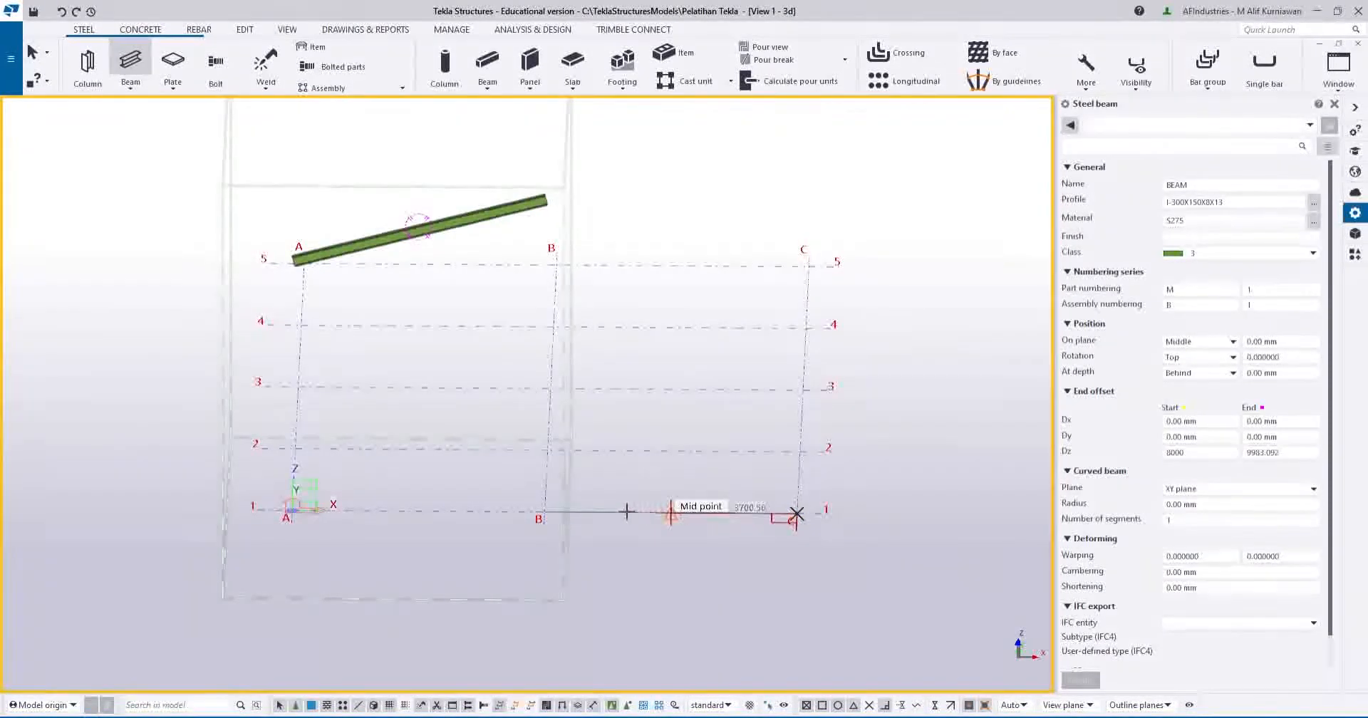
{"action": "left_click", "coordinate": [546, 508]}
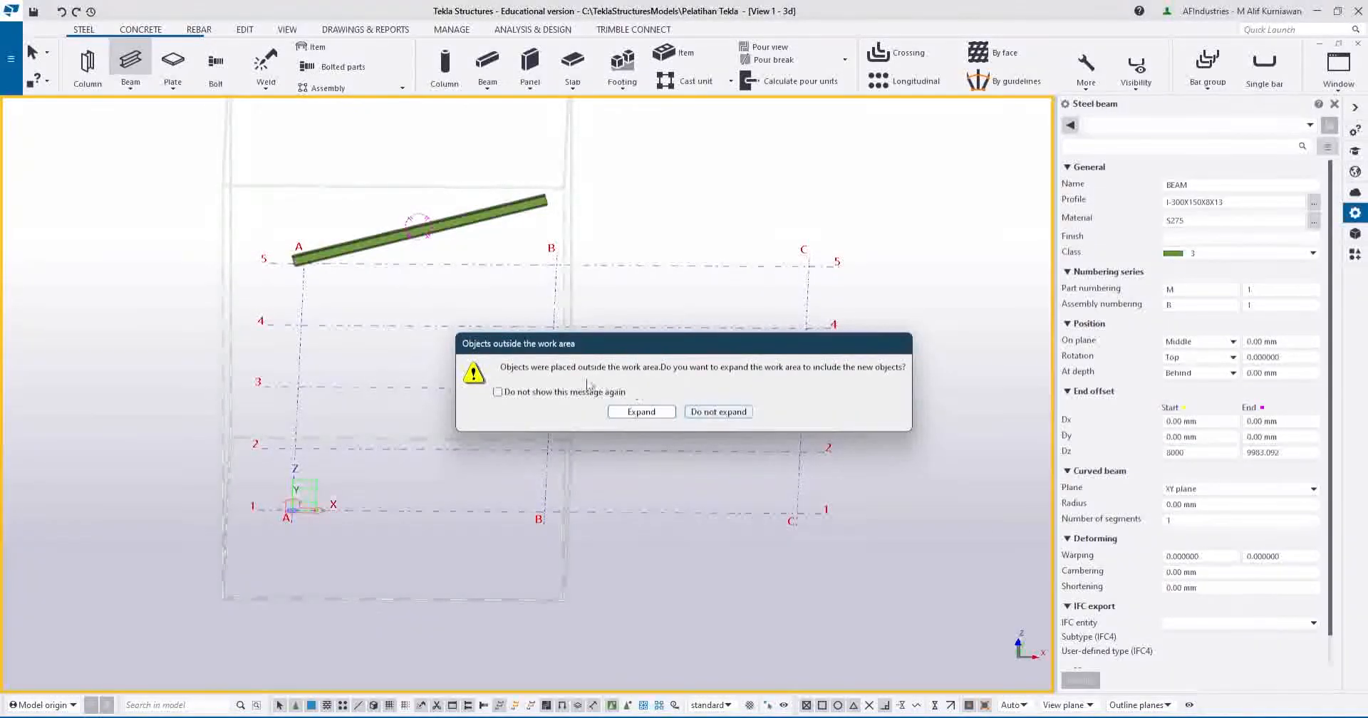
{"action": "scroll", "coordinate": [214, 300], "scroll_direction": "down", "scroll_amount": 1}
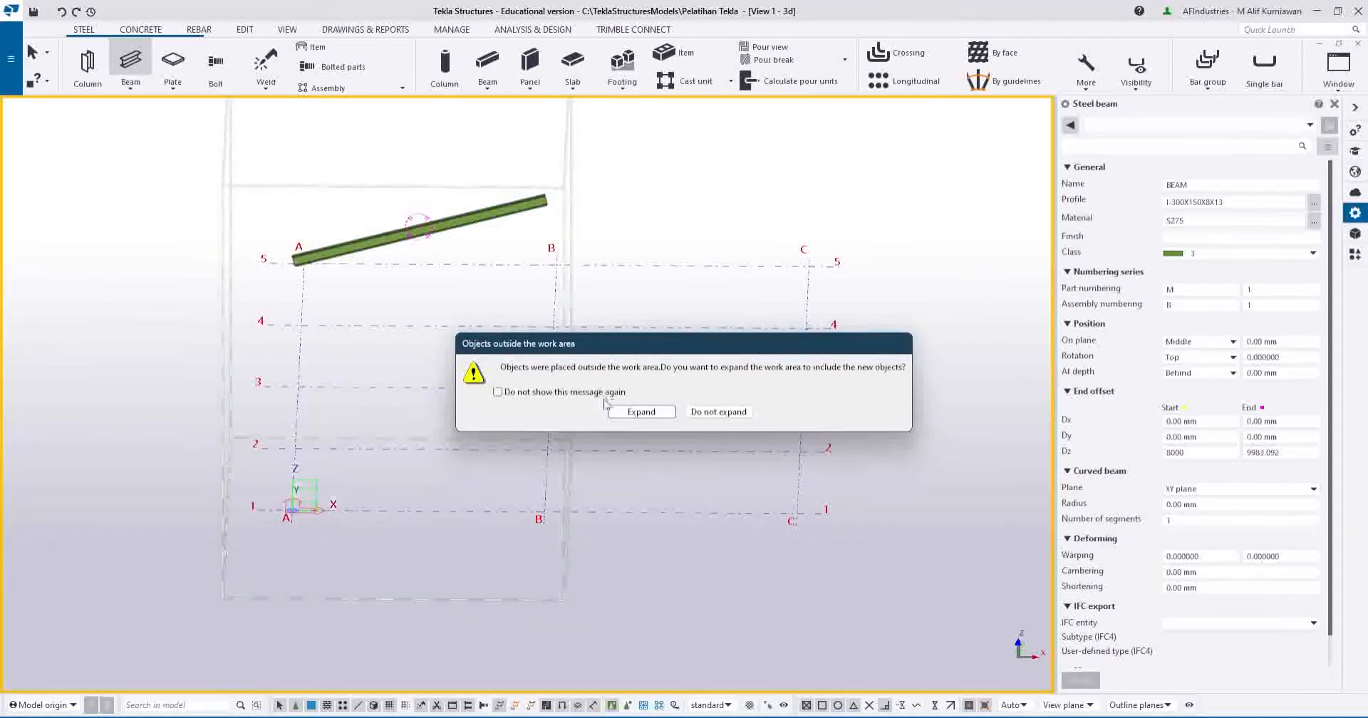
{"action": "left_click", "coordinate": [640, 412]}
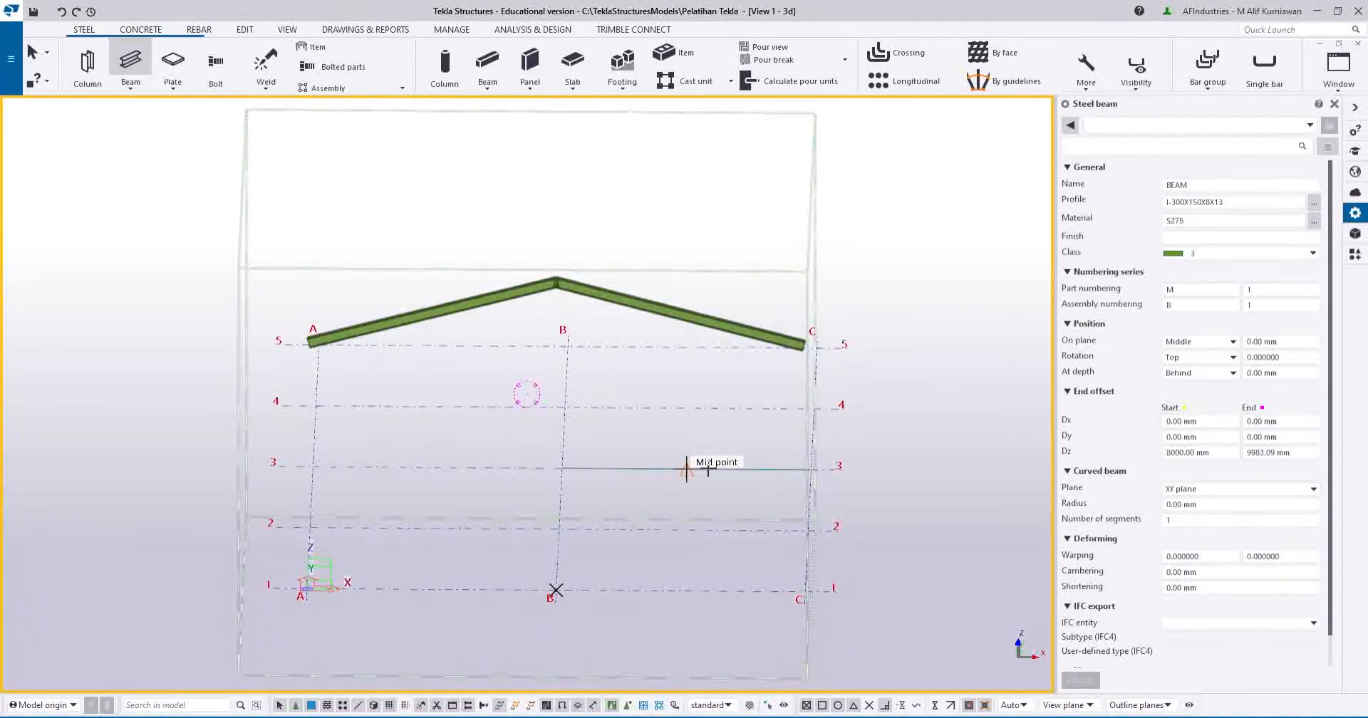
Fit the work area to the entire model in all views, showing the gable rafters at an angle.
{"action": "middle_click_drag", "start_coordinate": [687, 469], "coordinate": [475, 455], "text": "ctrl"}
{"action": "middle_click_drag", "start_coordinate": [747, 481], "coordinate": [571, 468]}
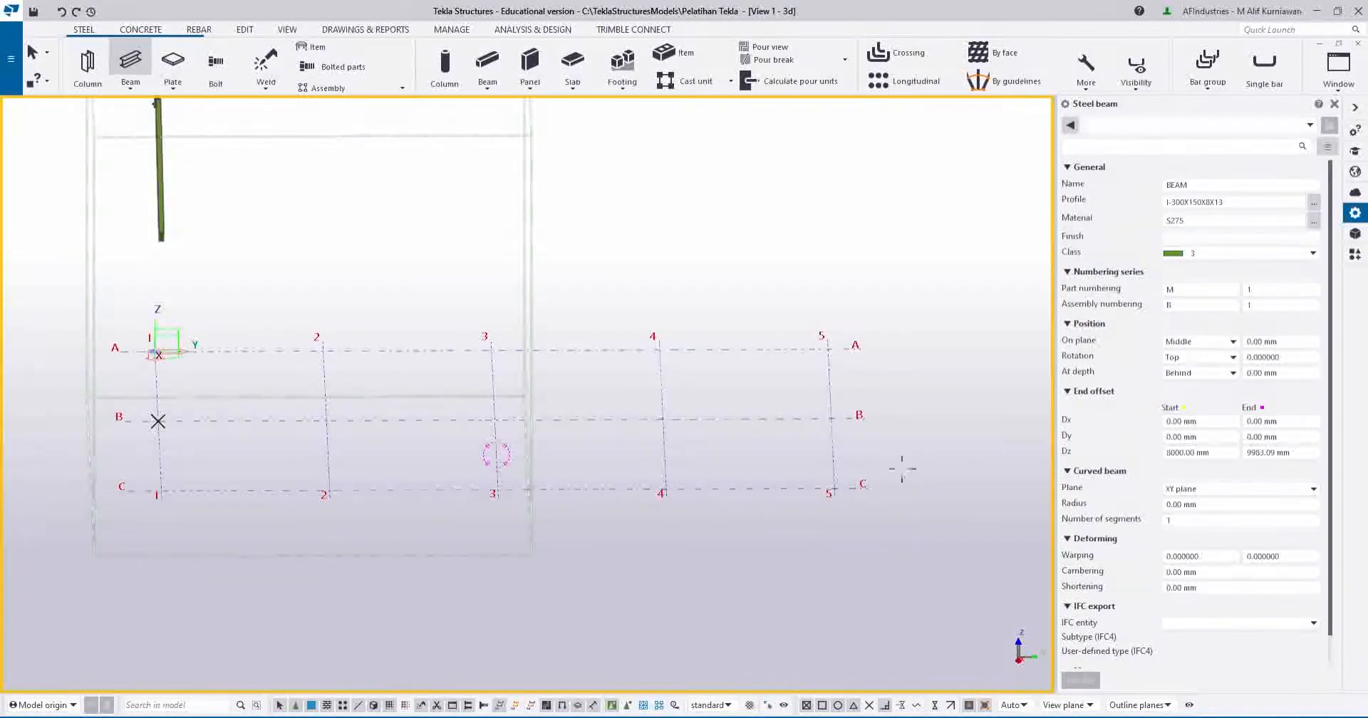
{"action": "left_click", "coordinate": [287, 30]}
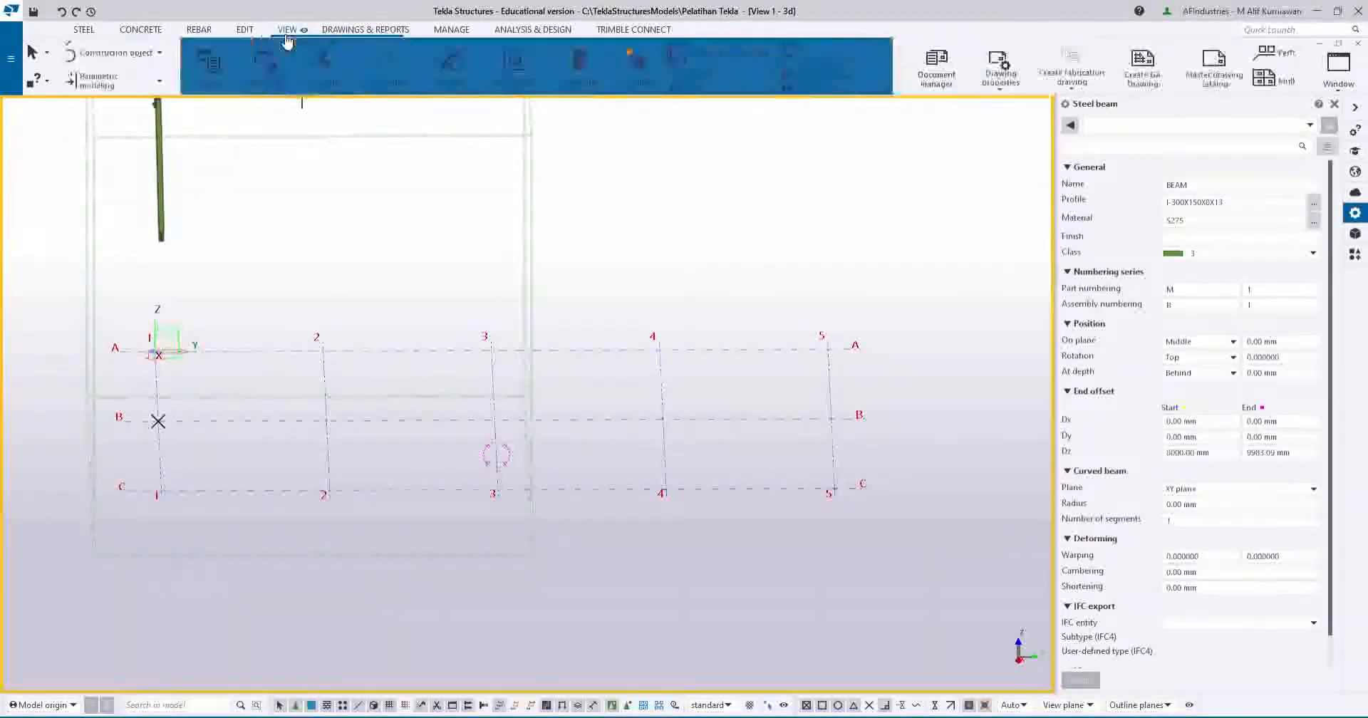
{"action": "left_click", "coordinate": [270, 91]}
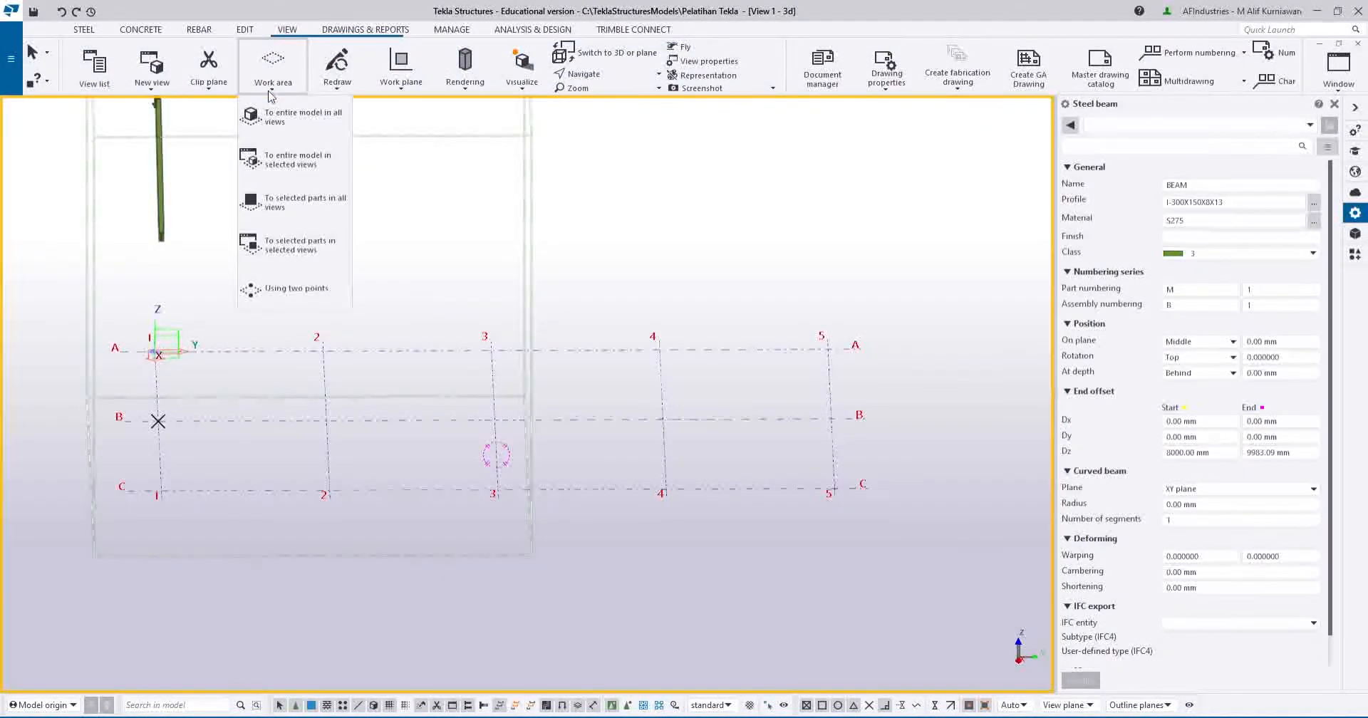
{"action": "left_click", "coordinate": [335, 132]}
{"action": "mouse_move", "coordinate": [562, 419]}
{"action": "middle_mouse_down"}
{"action": "mouse_move", "coordinate": [533, 315]}
{"action": "mouse_move", "coordinate": [599, 369]}
{"action": "mouse_move", "coordinate": [573, 440]}
{"action": "middle_mouse_up"}
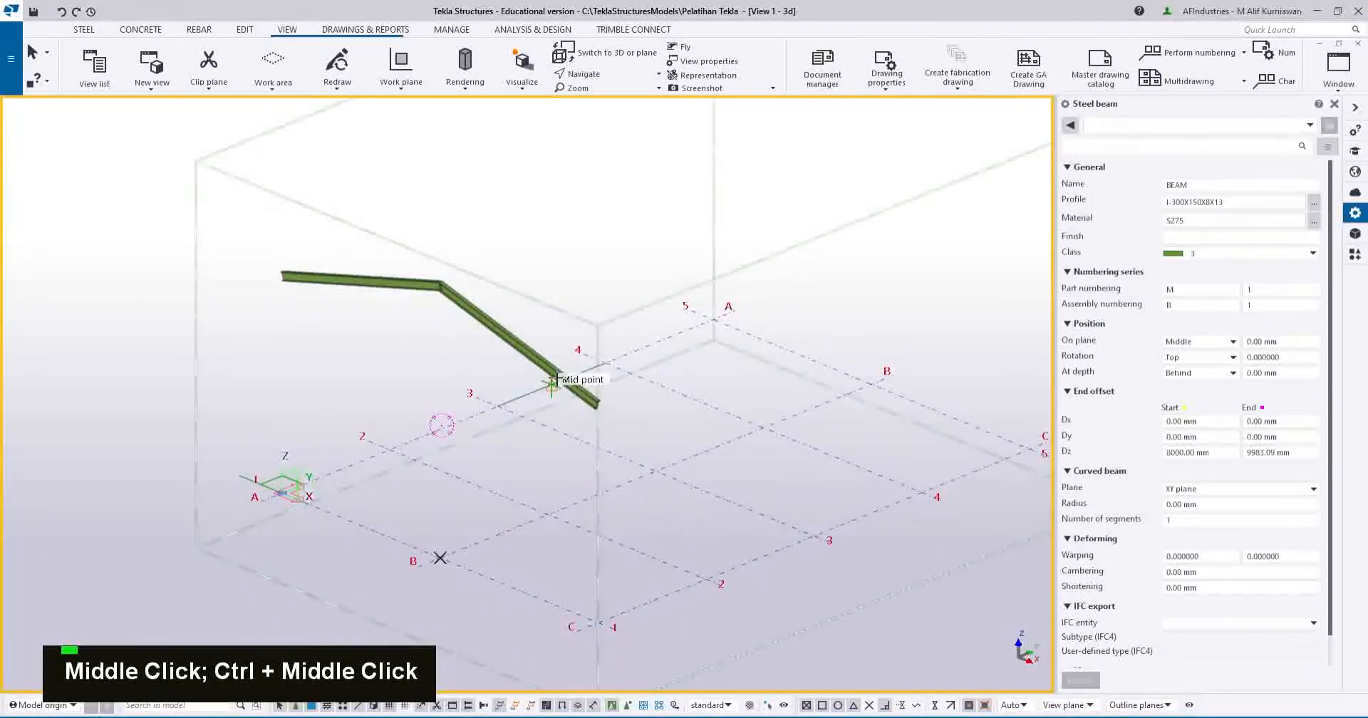
{"action": "left_click", "coordinate": [85, 30]}
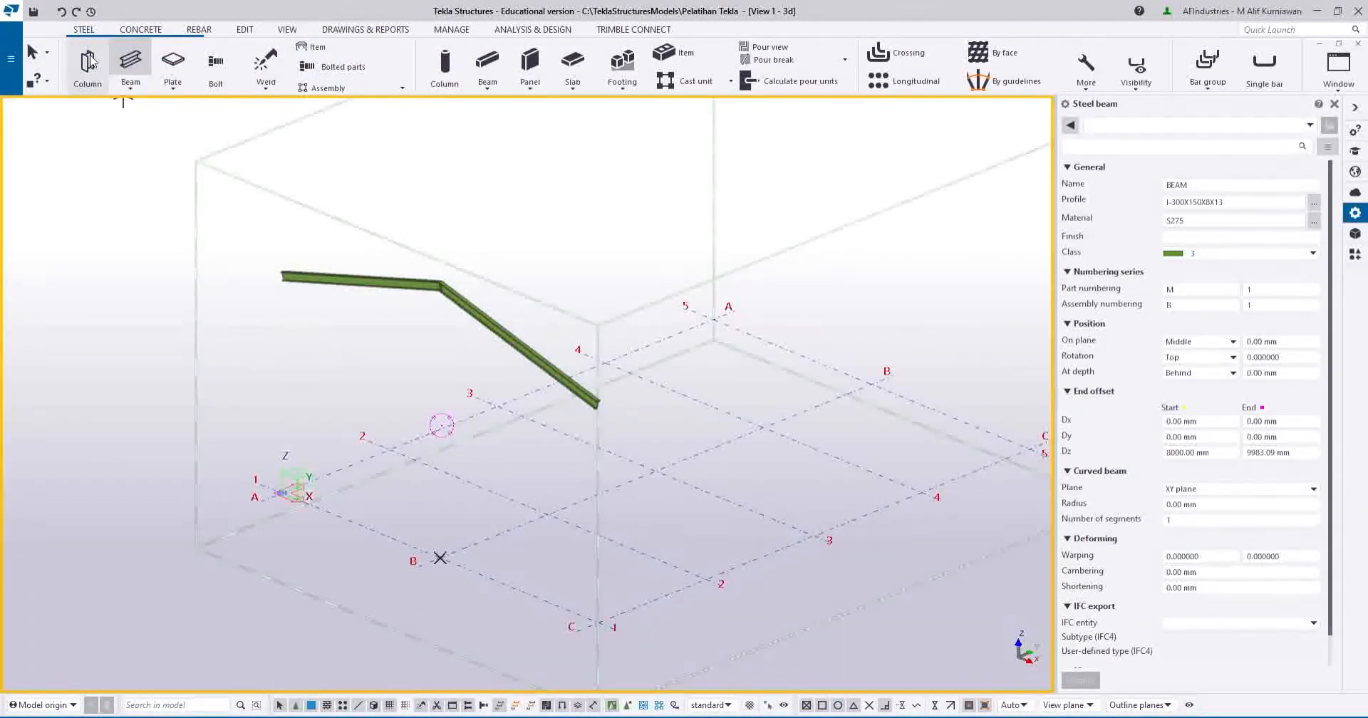
Start a new steel column from the Steel tab, showing profile UC254*254*73.
{"action": "left_click", "coordinate": [88, 63]}
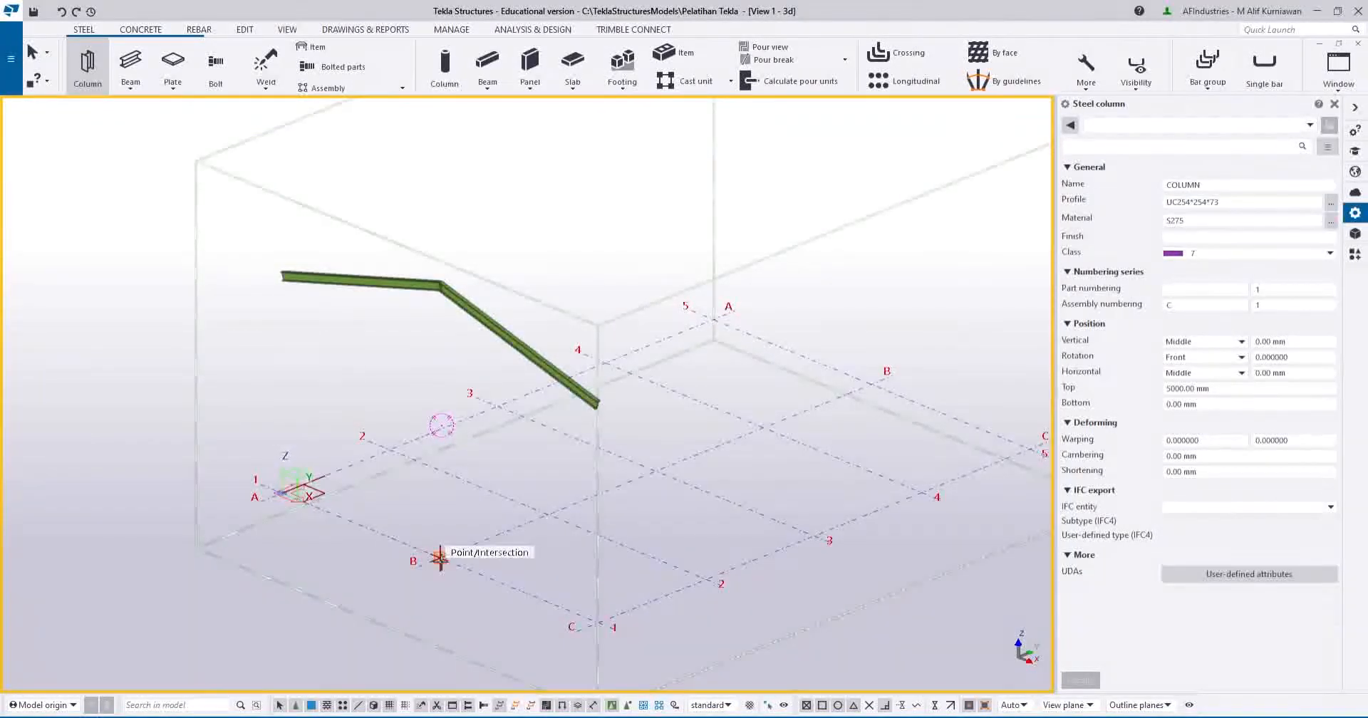
Pick H-300X300X10X15 from the catalog's H 300-400 range and apply it as the column profile.
{"action": "left_click", "coordinate": [1331, 202]}
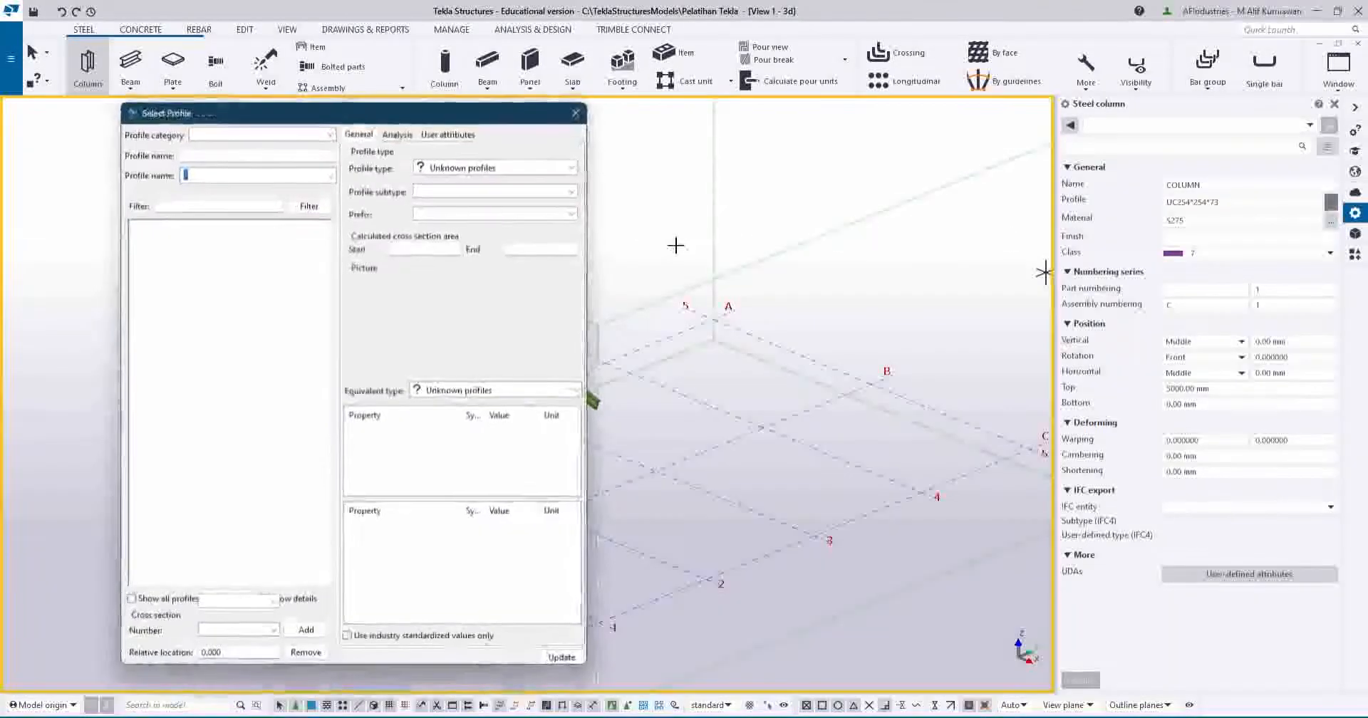
{"action": "scroll", "coordinate": [181, 283], "scroll_direction": "up", "scroll_amount": 3}
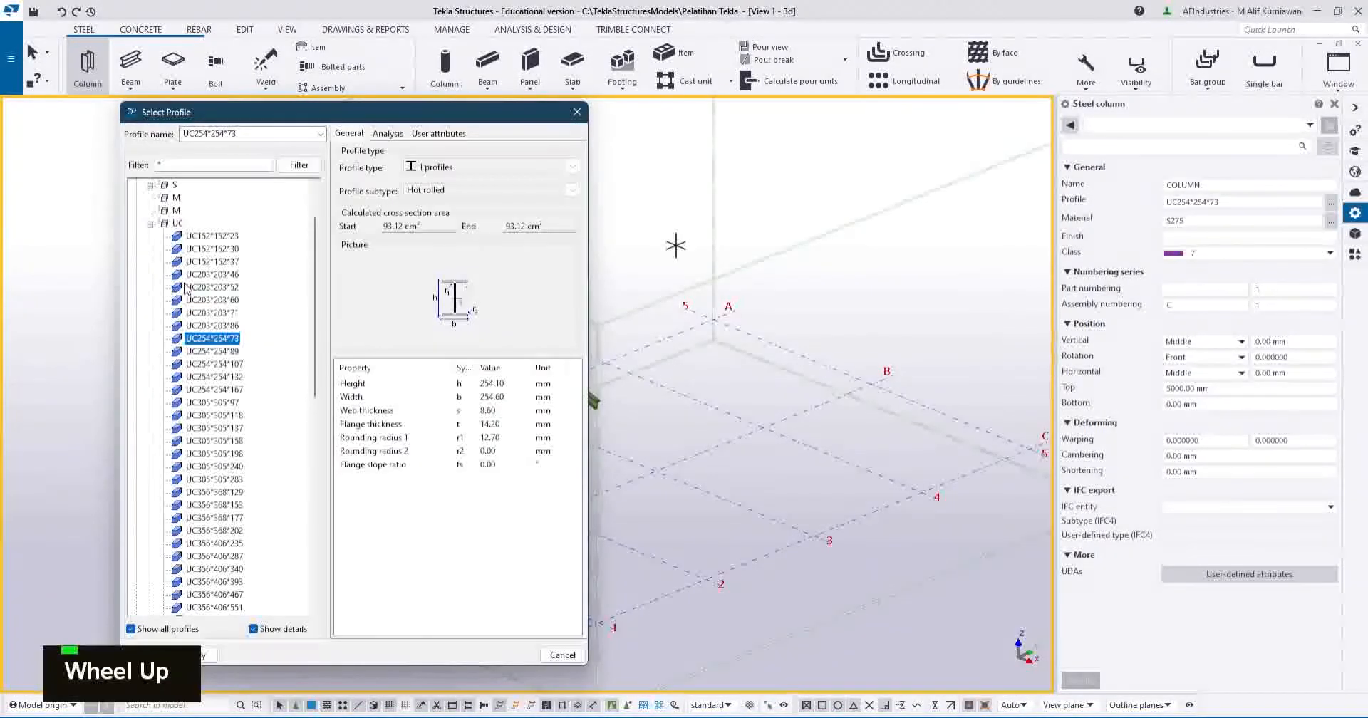
{"action": "scroll", "coordinate": [180, 284], "scroll_direction": "down", "scroll_amount": 3}
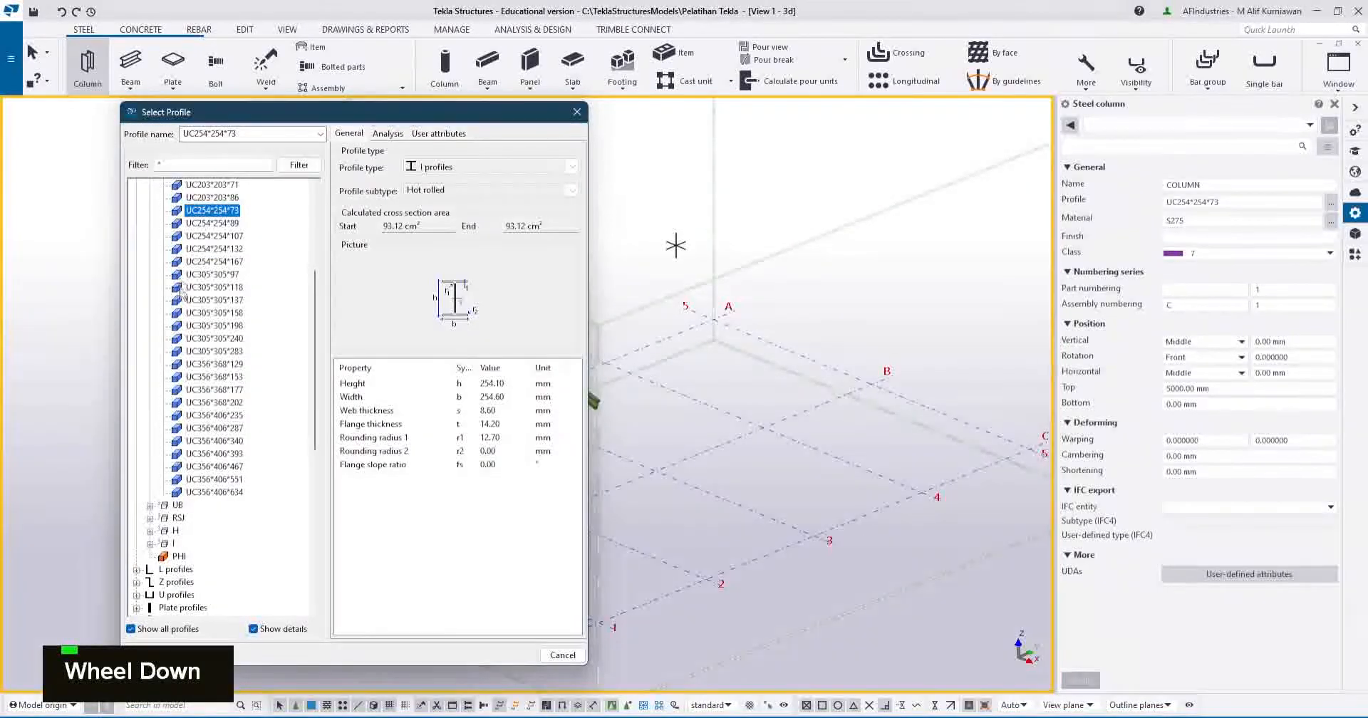
{"action": "left_click", "coordinate": [150, 531]}
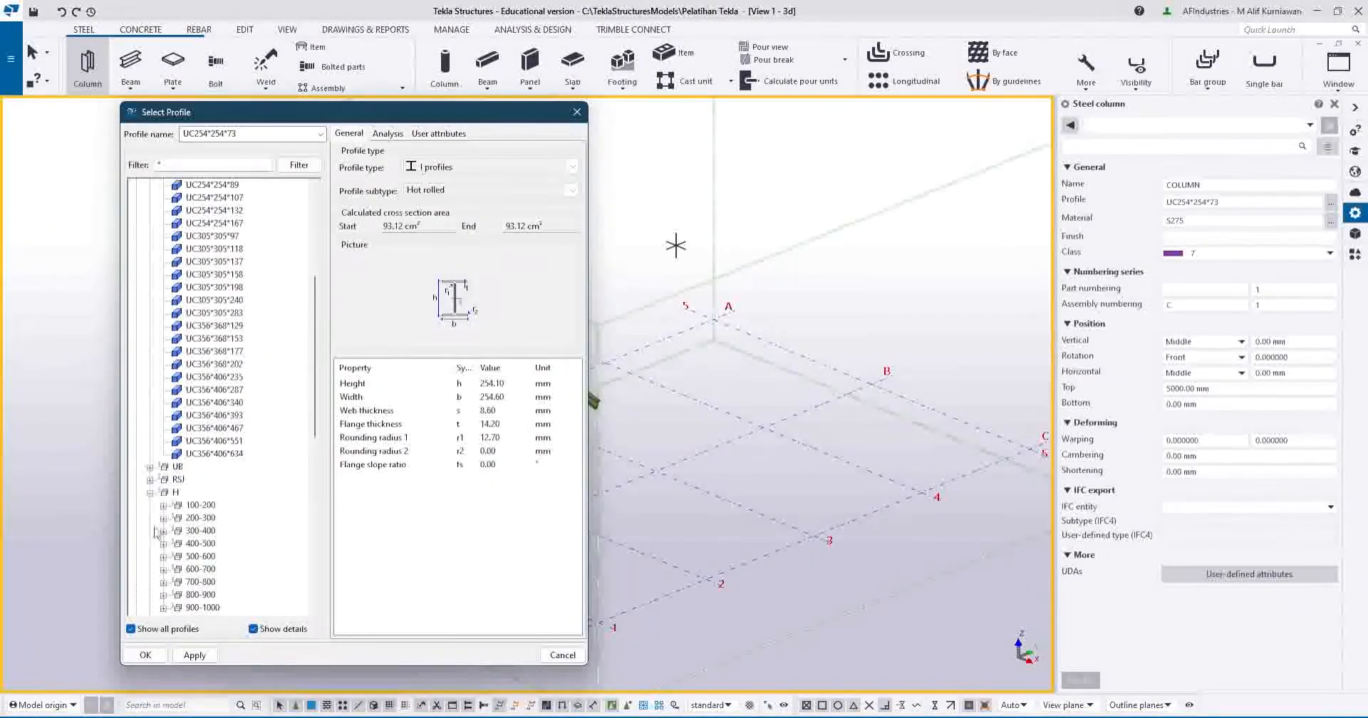
{"action": "scroll", "coordinate": [193, 456], "scroll_direction": "down", "scroll_amount": 4}
{"action": "left_click", "coordinate": [200, 416]}
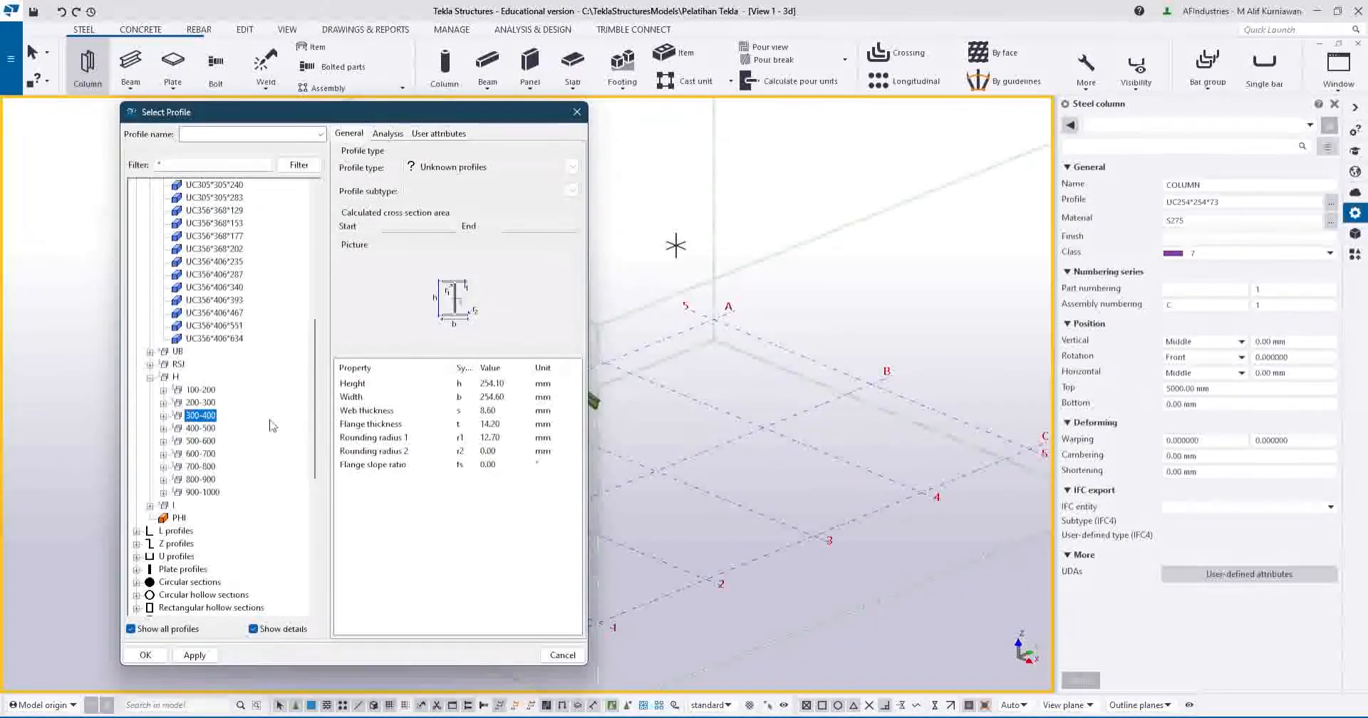
{"action": "left_click", "coordinate": [202, 428]}
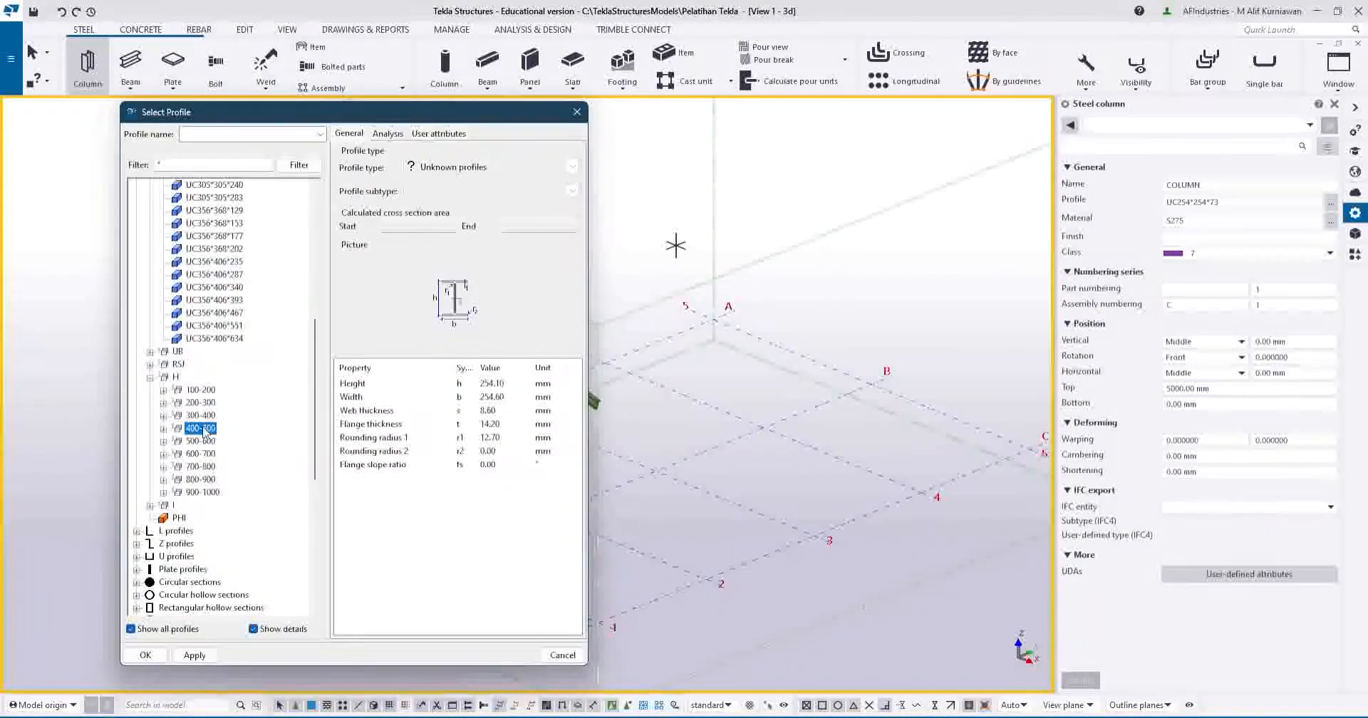
{"action": "double_click", "coordinate": [494, 384]}
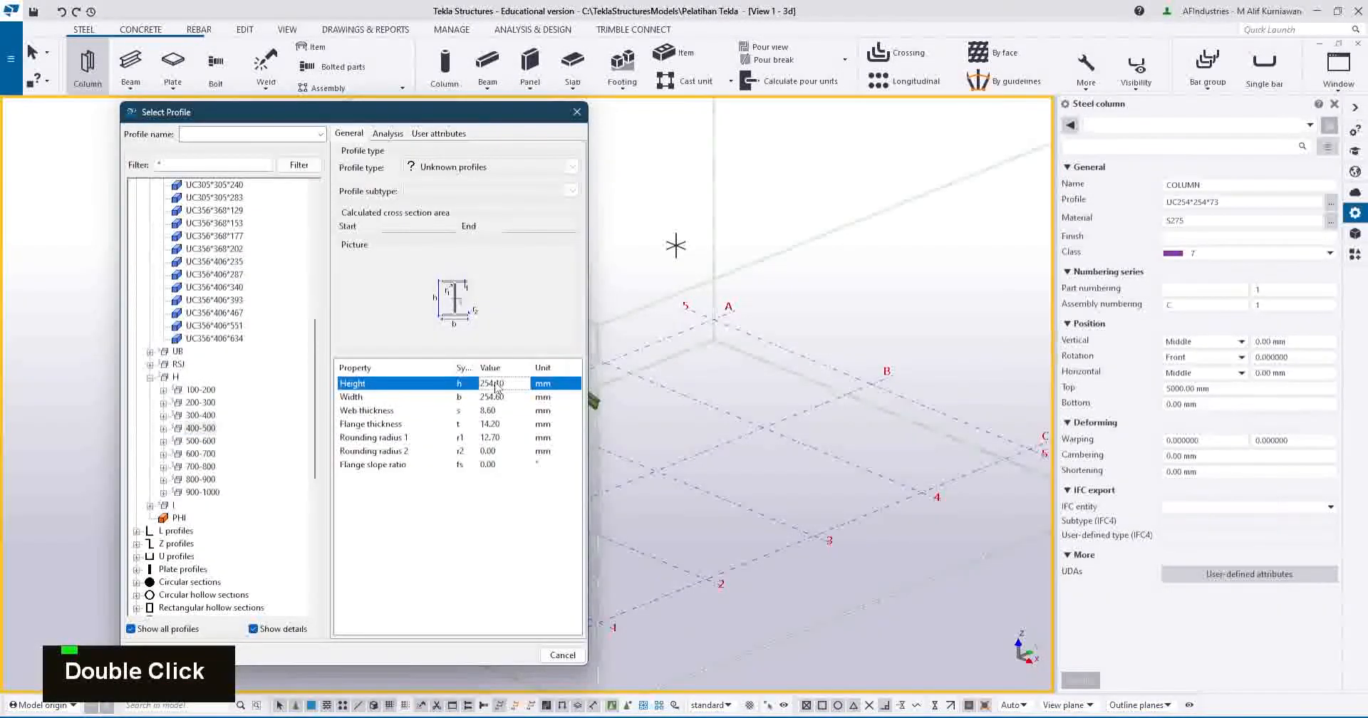
{"action": "left_click", "coordinate": [202, 416]}
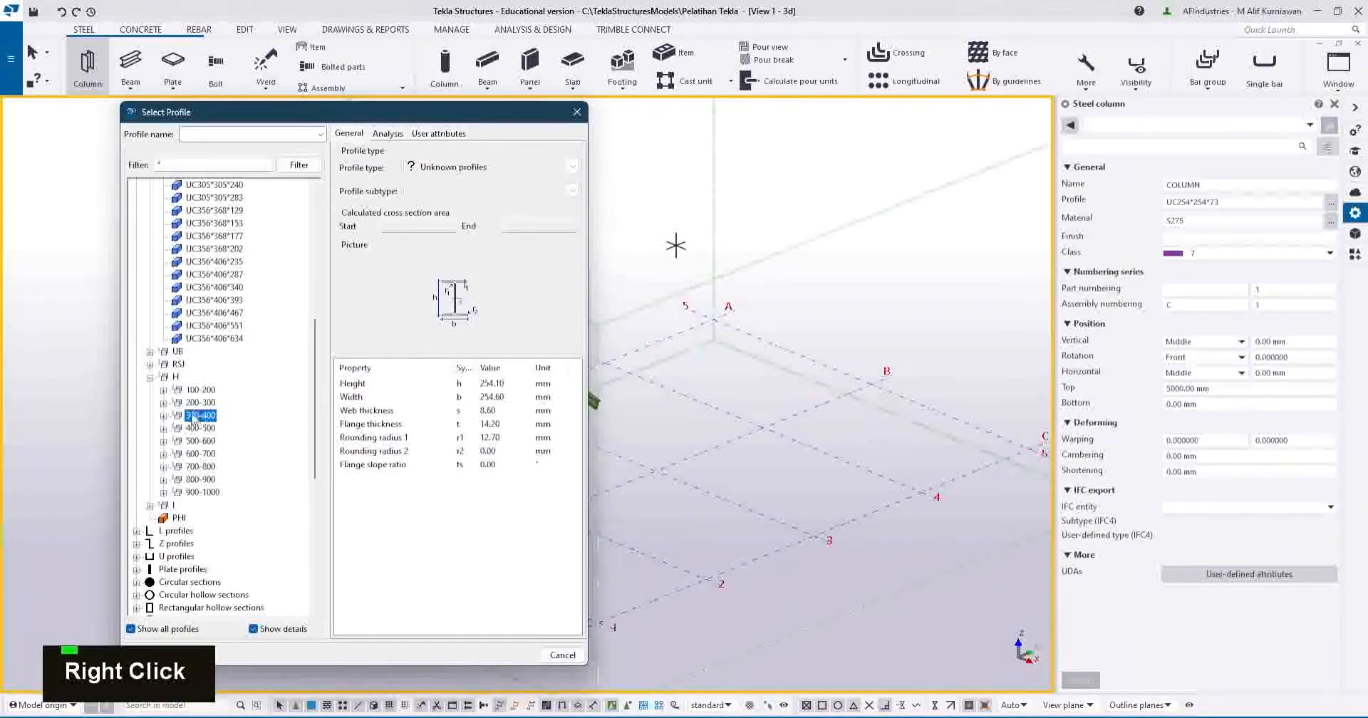
{"action": "left_click", "coordinate": [164, 416]}
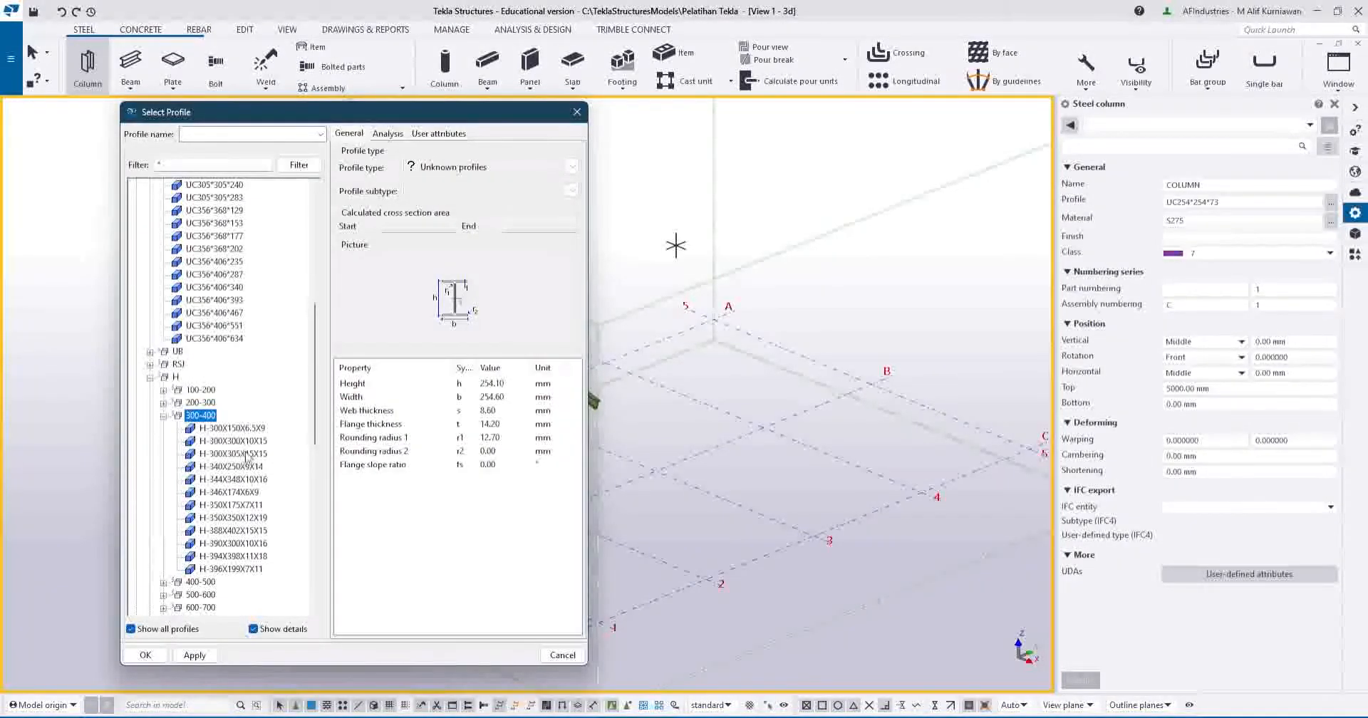
{"action": "left_click", "coordinate": [246, 442]}
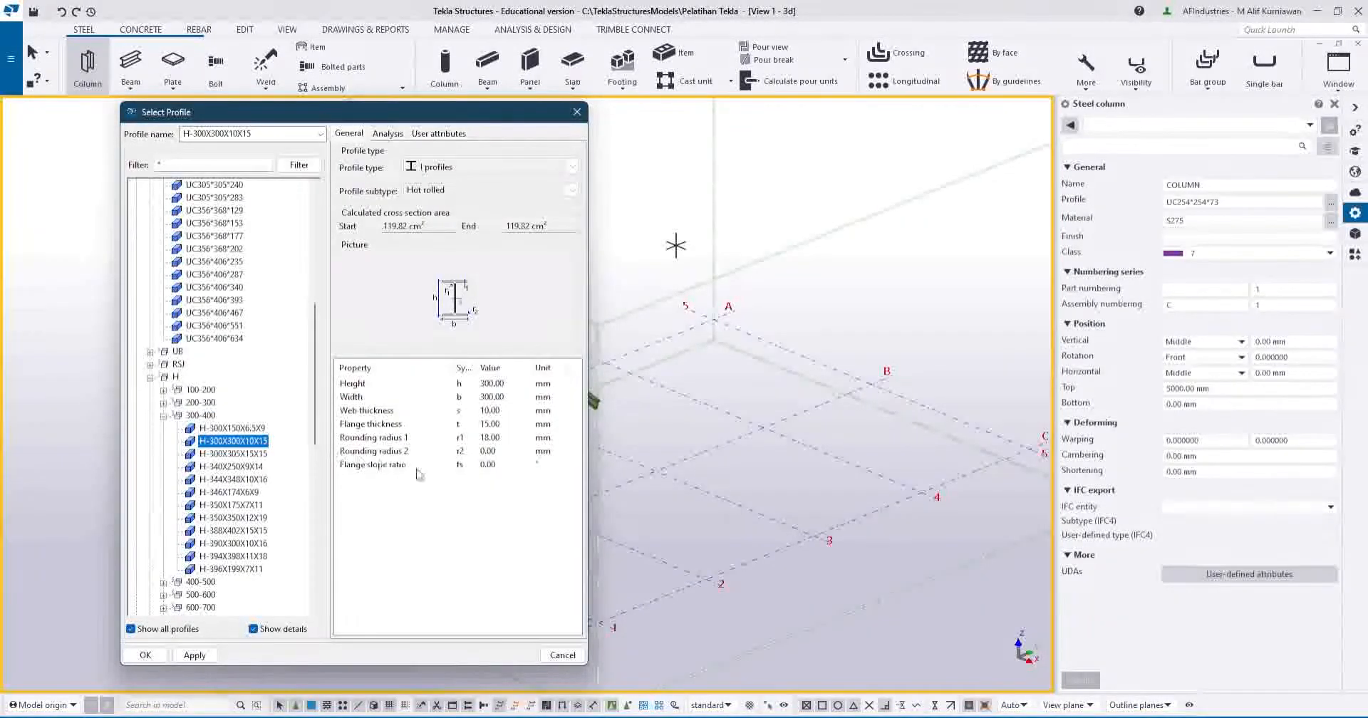
{"action": "left_click", "coordinate": [195, 656]}
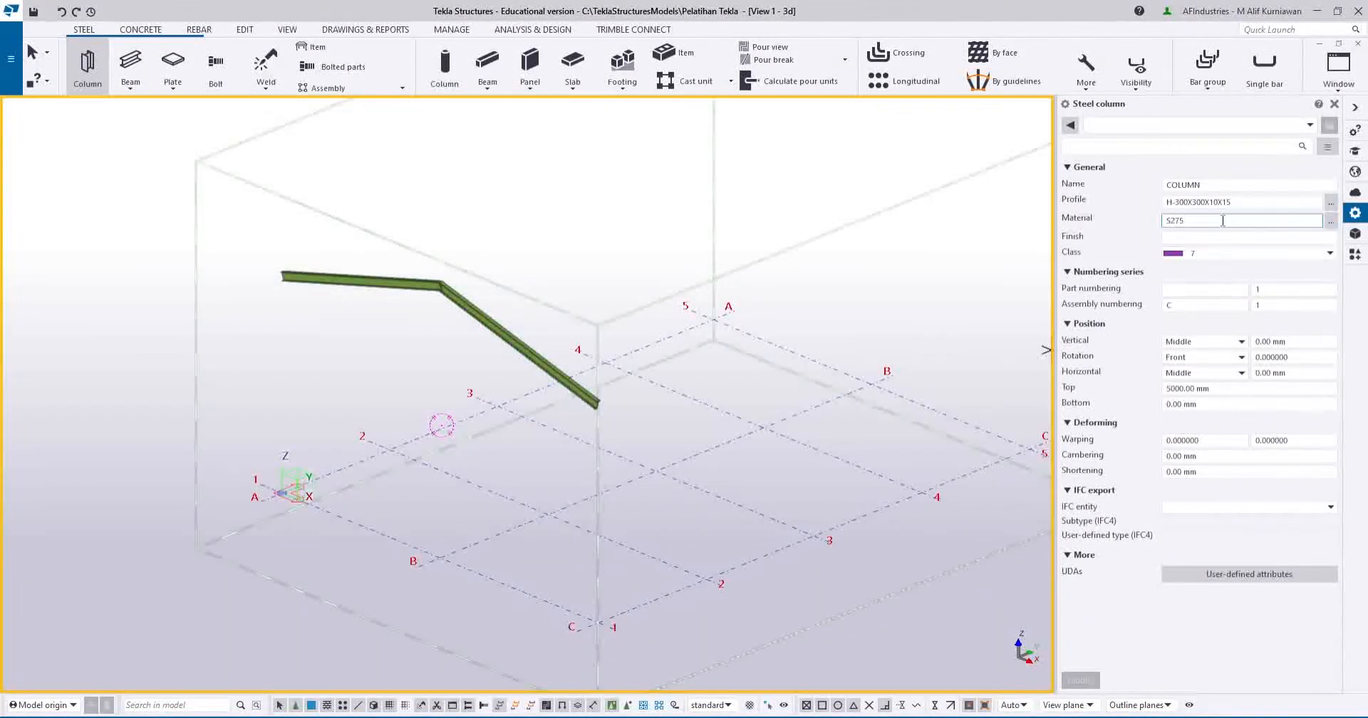
Change the column's top level from 5000 to 6000 mm, keeping bottom at 0.00 mm.
{"action": "left_click", "coordinate": [1222, 389]}
{"action": "left_click", "coordinate": [1196, 405]}
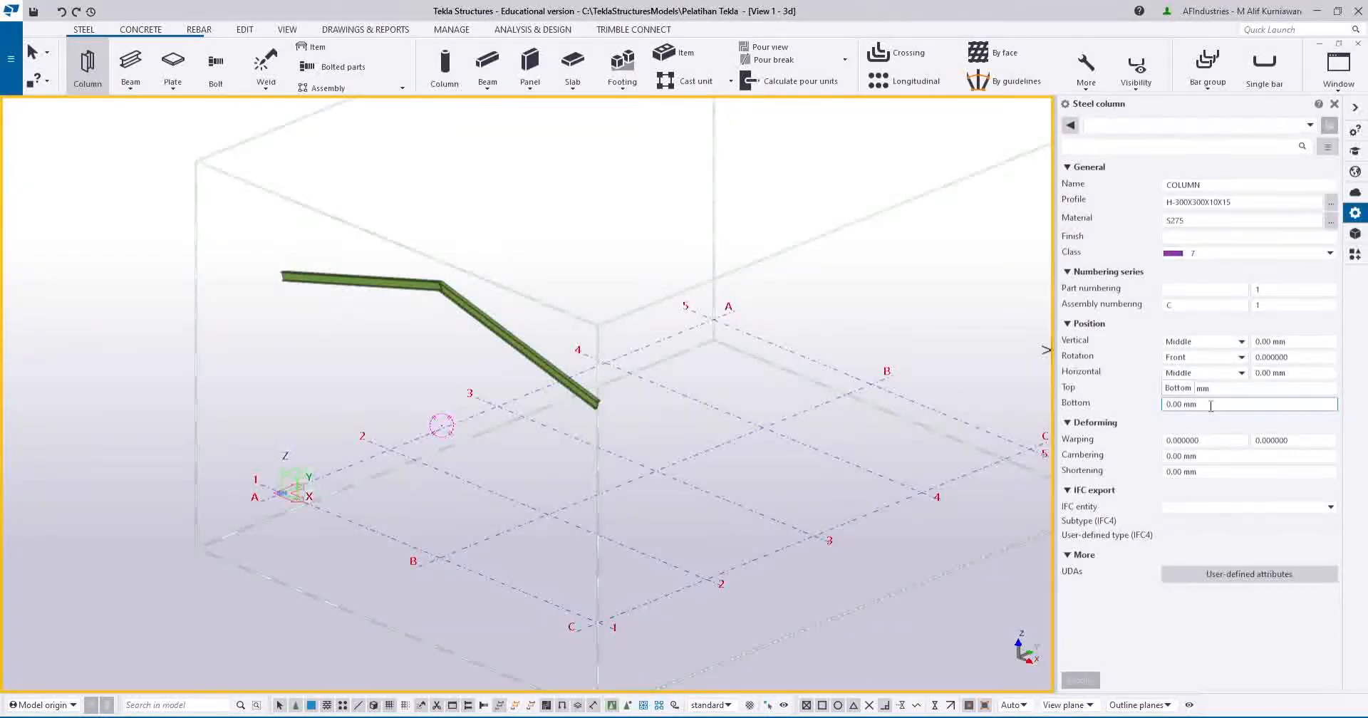
{"action": "key", "text": "shift+Tab"}
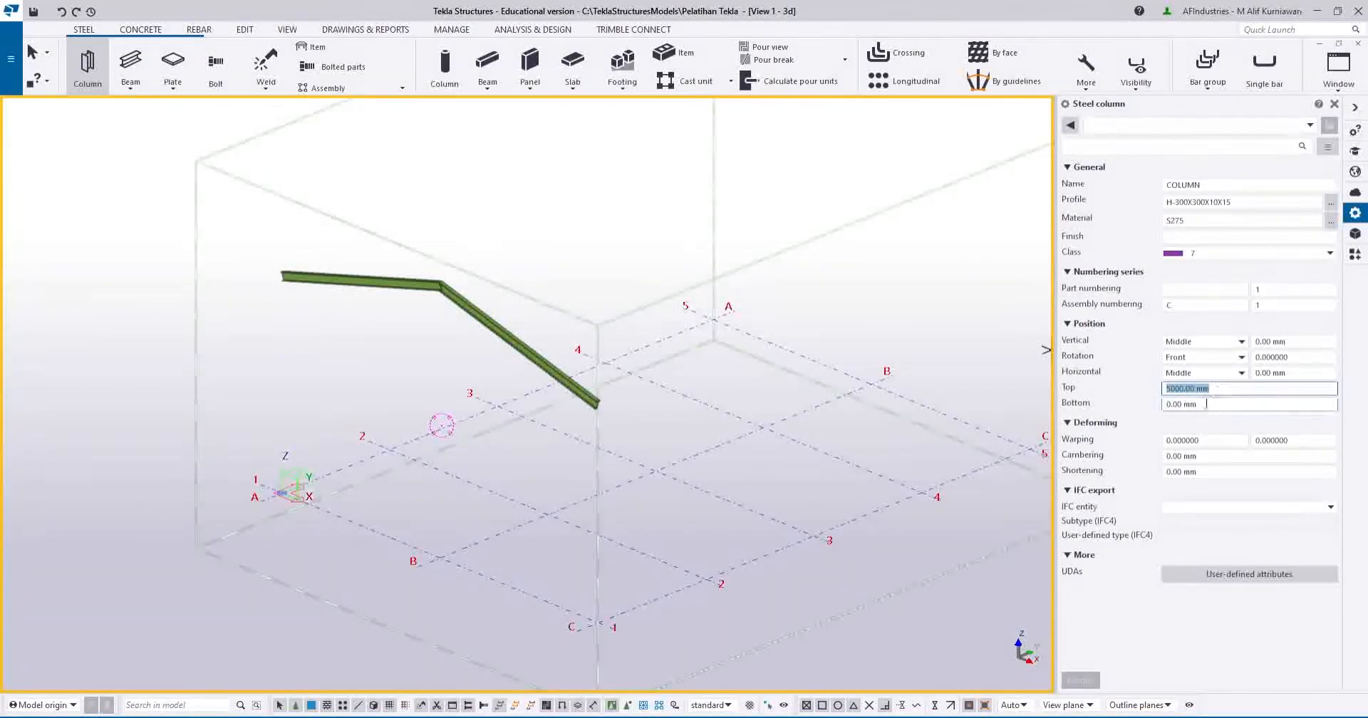
{"action": "left_click", "coordinate": [1162, 407]}
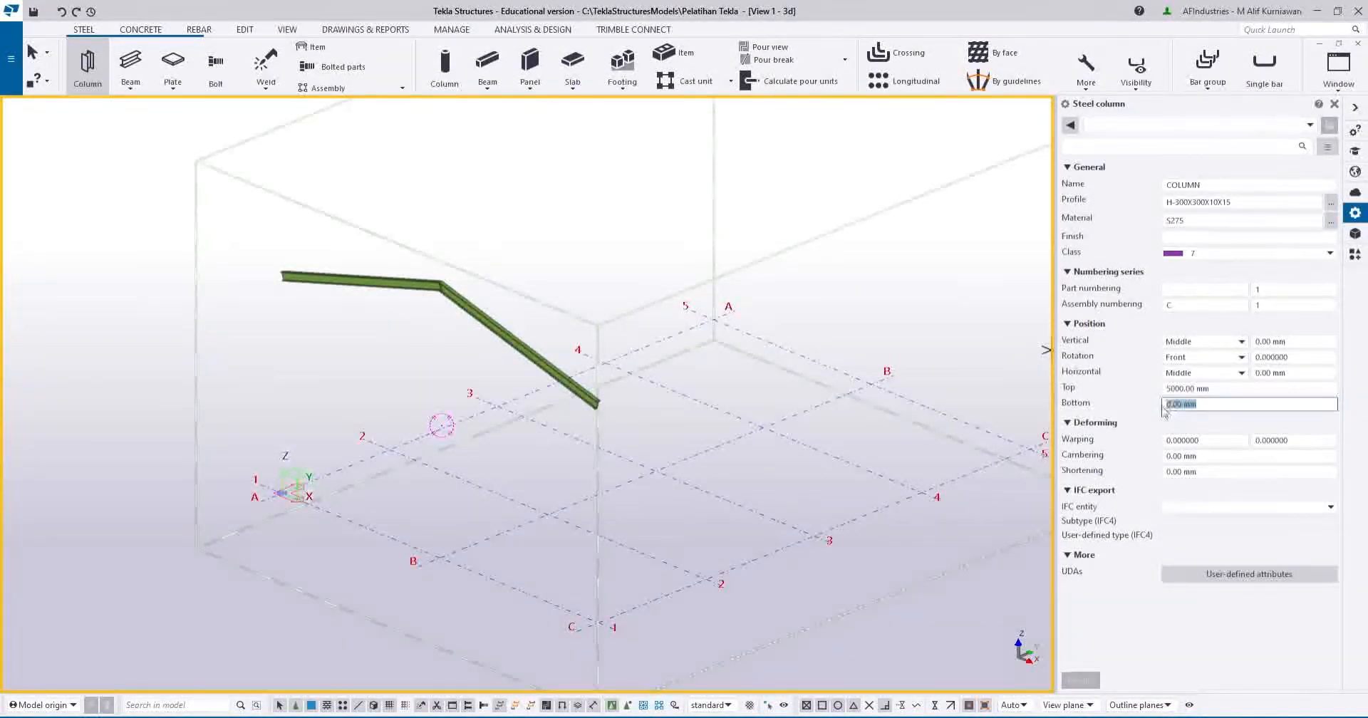
{"action": "left_click", "coordinate": [1164, 390]}
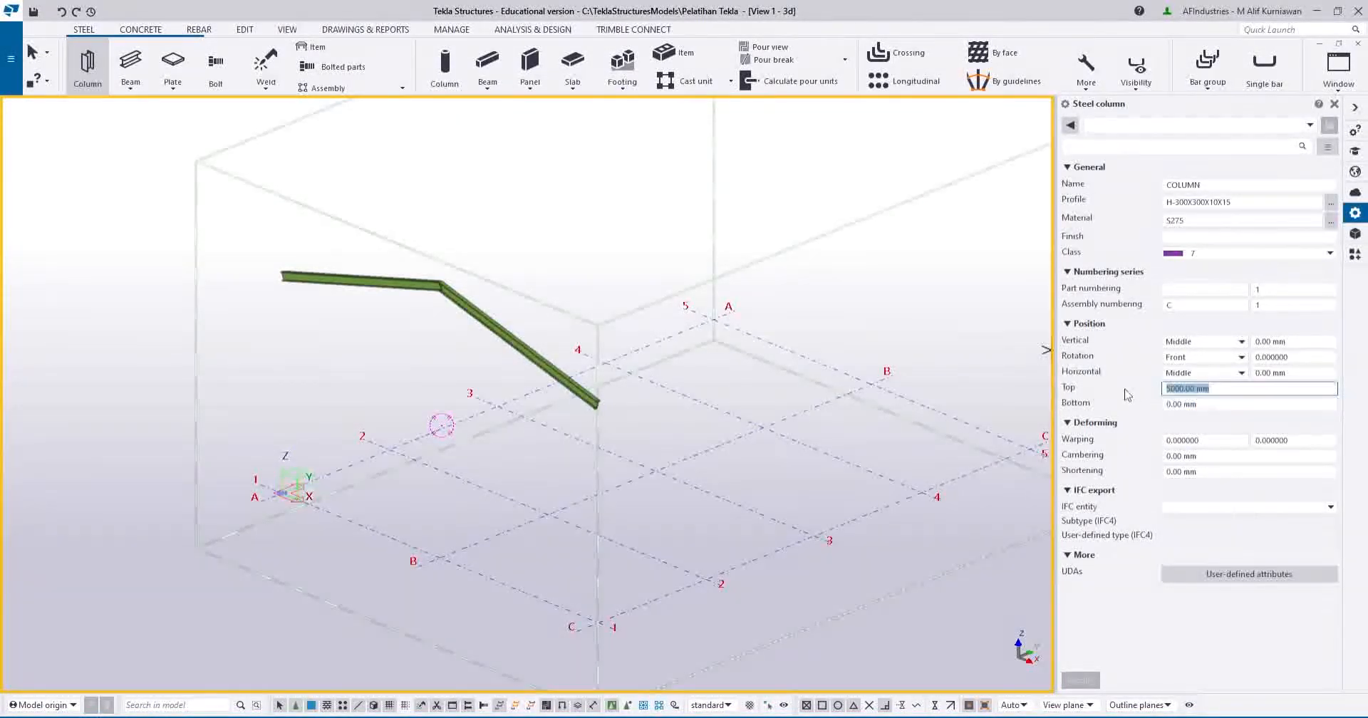
{"action": "type", "text": "6000"}
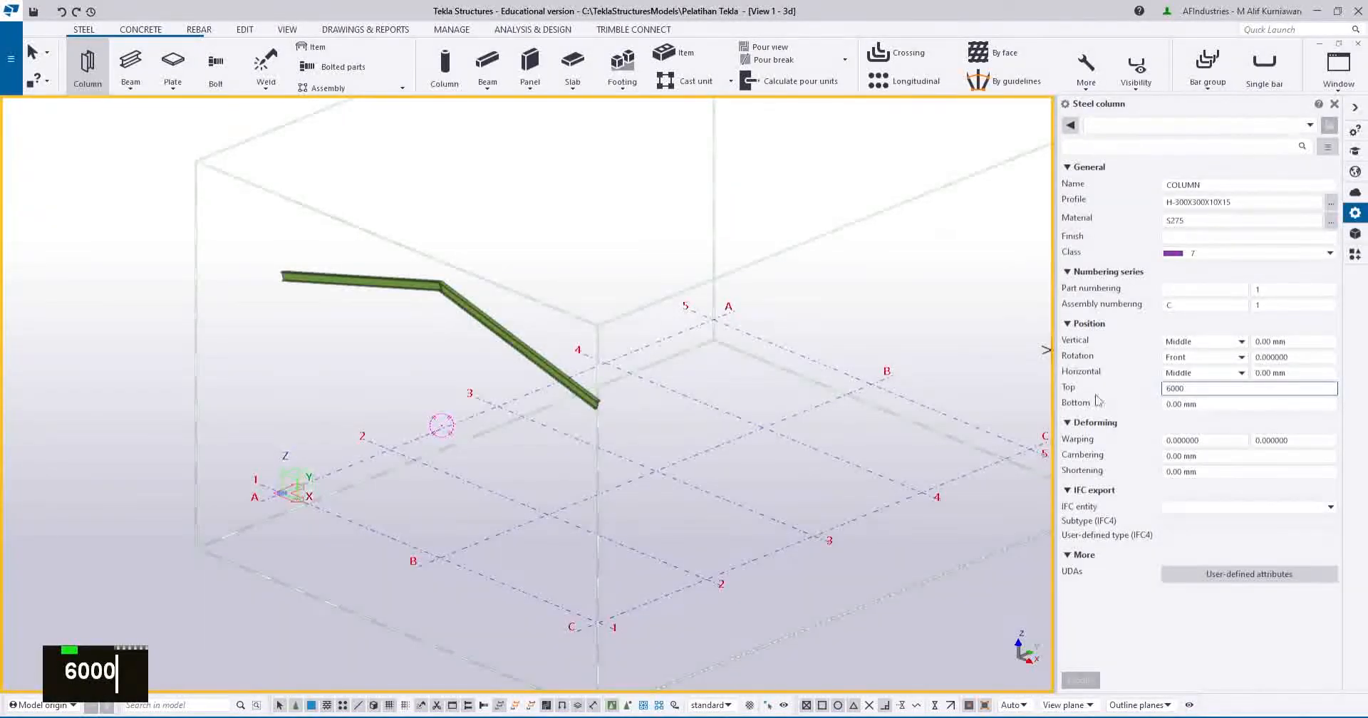
{"action": "left_click", "coordinate": [1215, 404]}
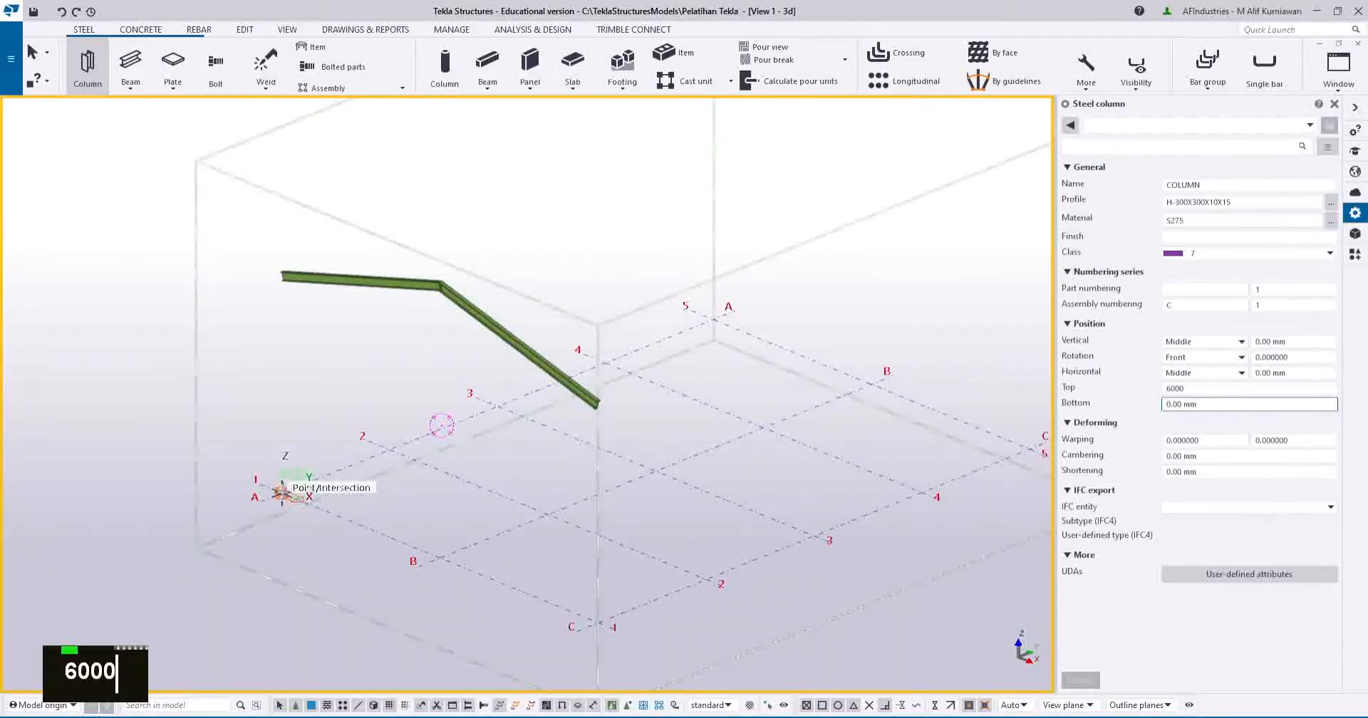
Place H-300 columns at grid intersections A1 and C1, then end the Column command.
{"action": "scroll", "coordinate": [281, 491], "scroll_direction": "up", "scroll_amount": 2}
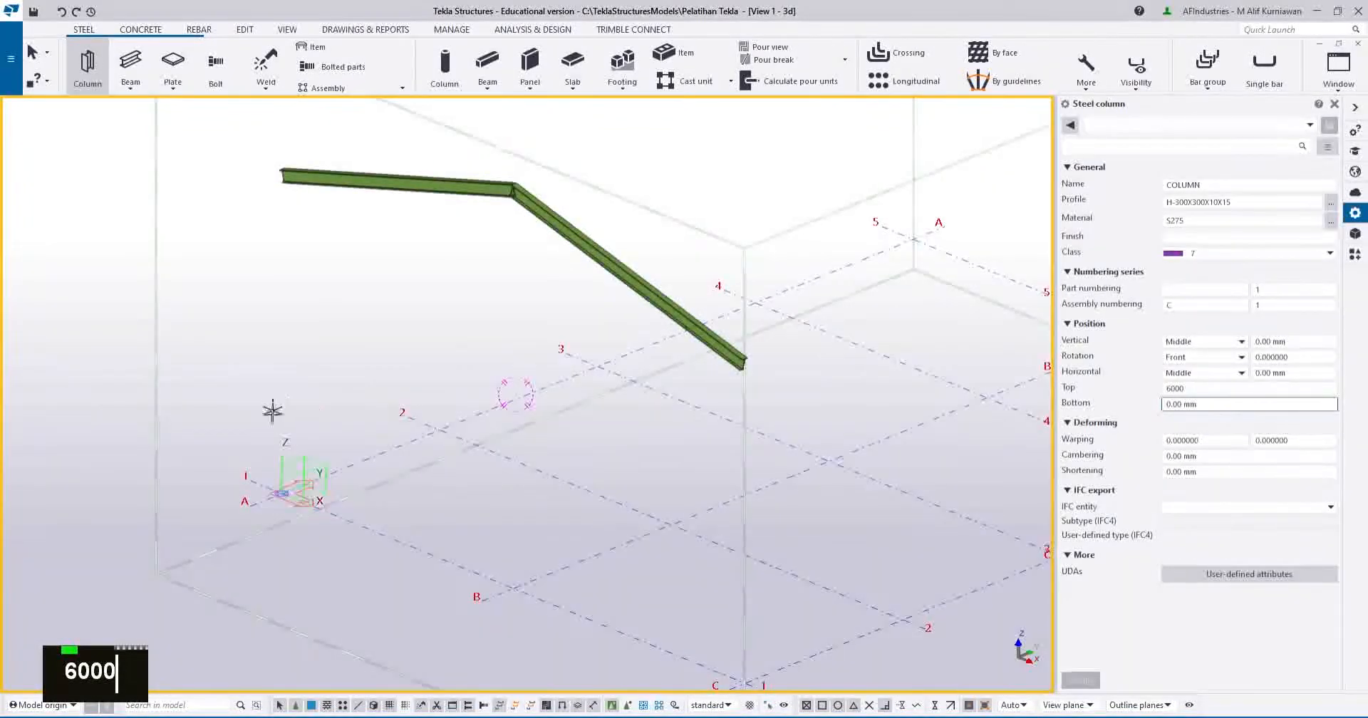
{"action": "left_click", "coordinate": [281, 492]}
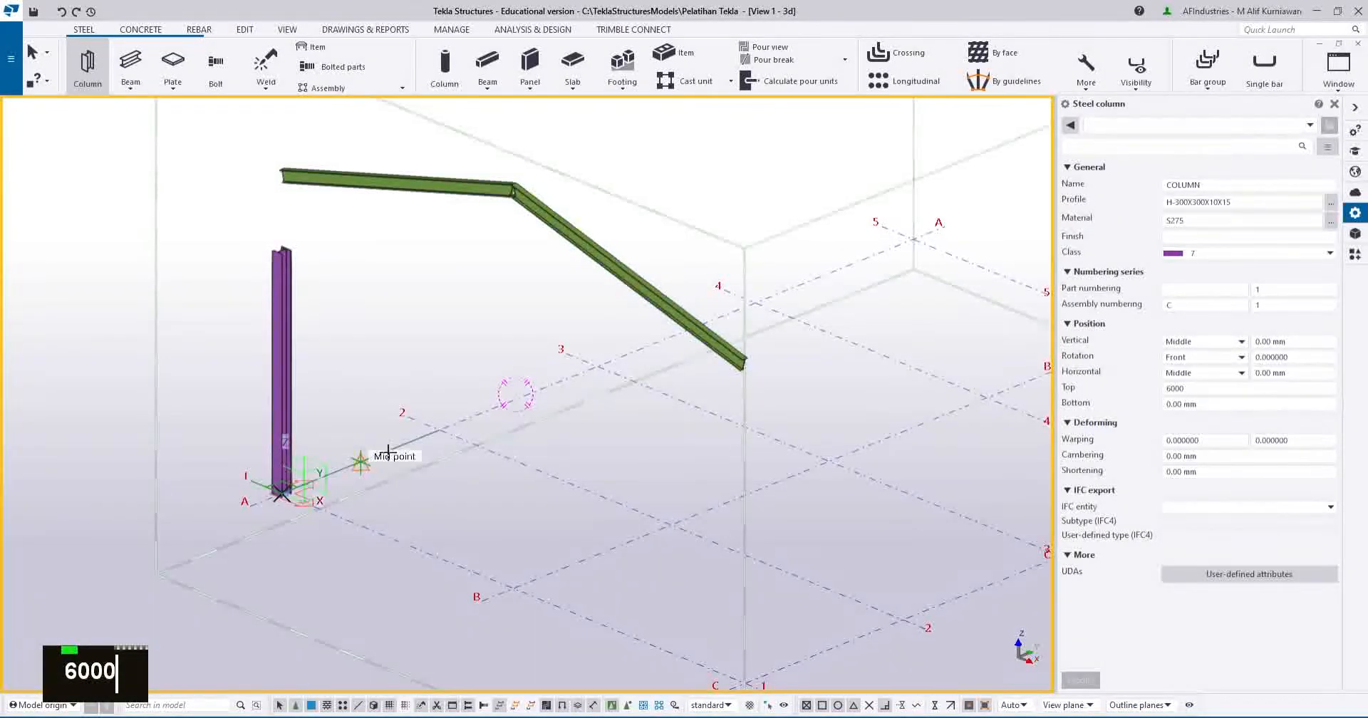
{"action": "middle_click_drag", "start_coordinate": [391, 559], "coordinate": [465, 535]}
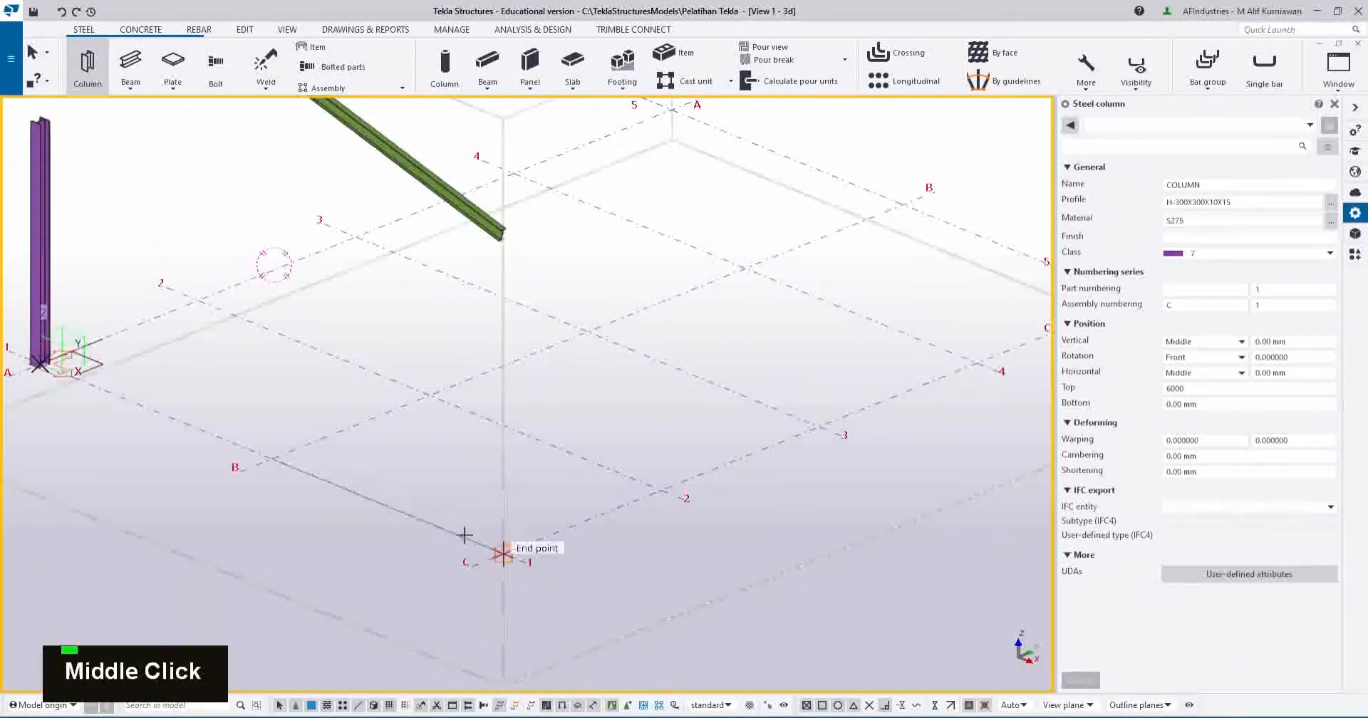
{"action": "left_click", "coordinate": [503, 552]}
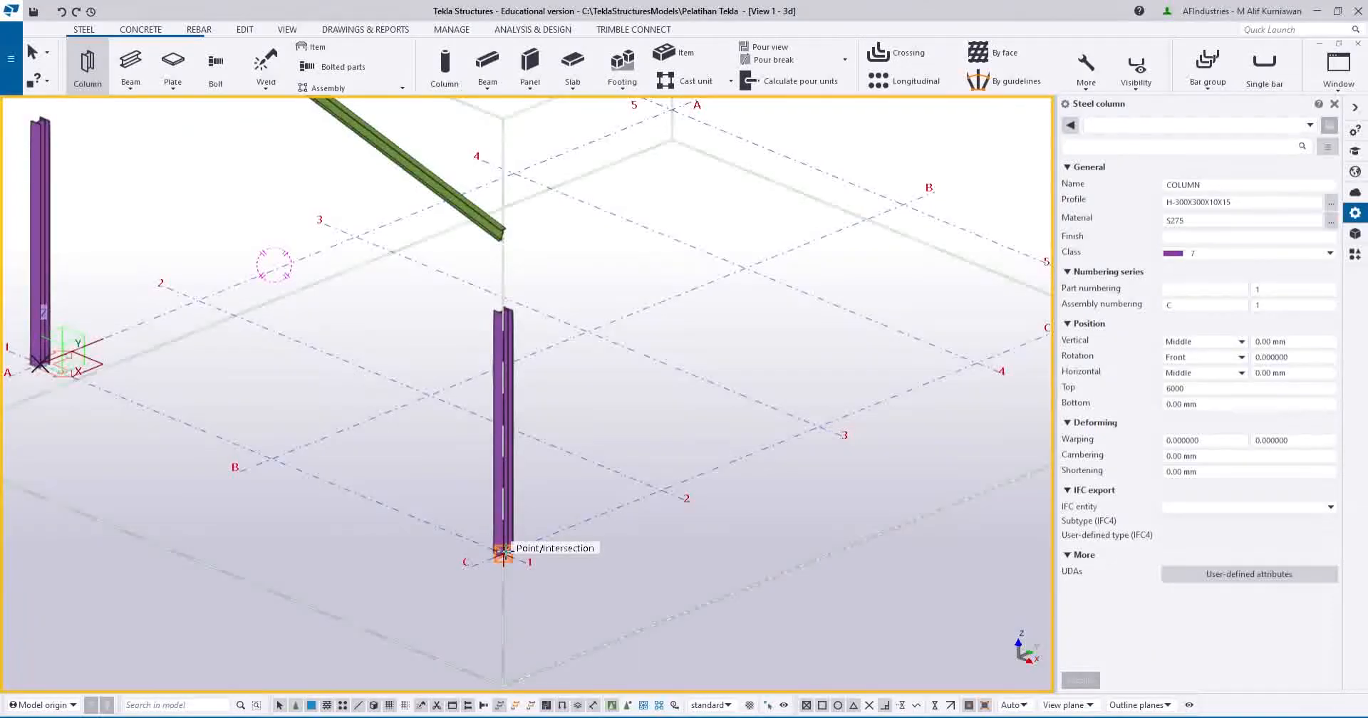
{"action": "middle_click_drag", "start_coordinate": [503, 552], "coordinate": [574, 627]}
{"action": "scroll", "coordinate": [575, 614], "scroll_direction": "down", "scroll_amount": 2}
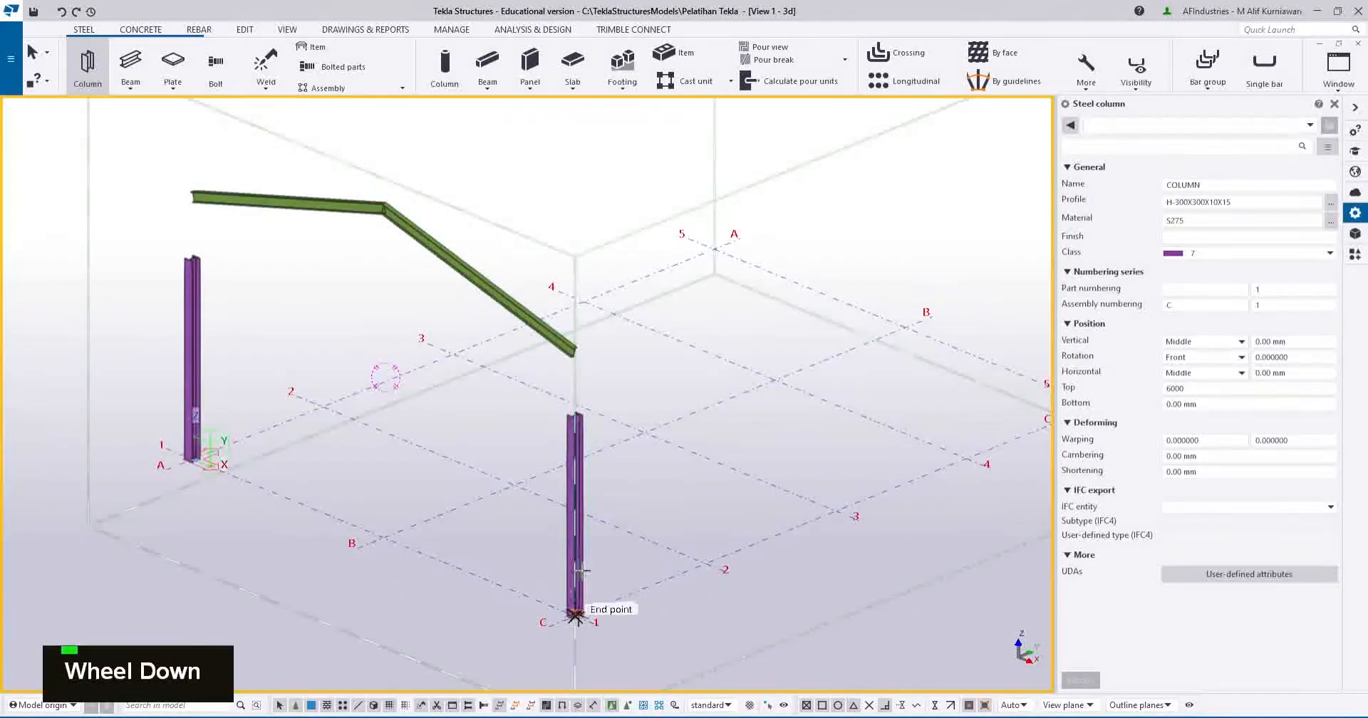
{"action": "middle_click_drag", "start_coordinate": [581, 570], "coordinate": [644, 550]}
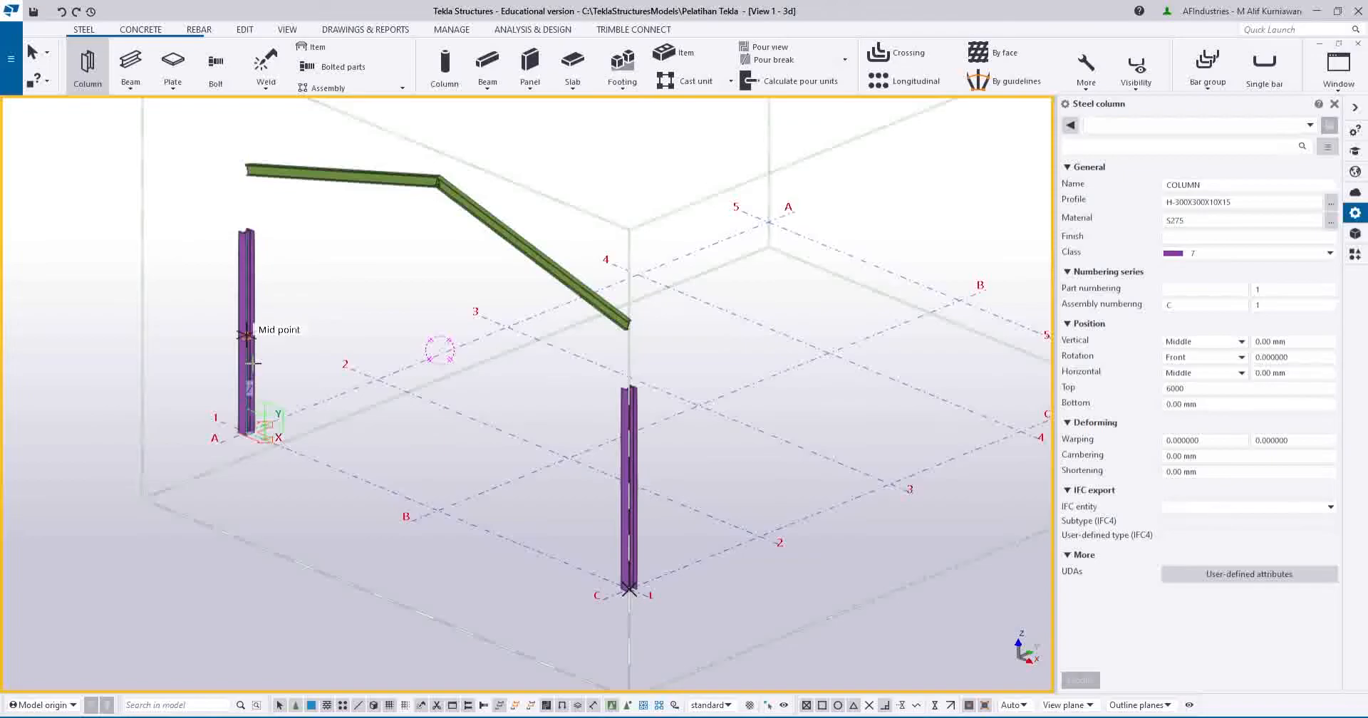
{"action": "scroll", "coordinate": [251, 362], "scroll_direction": "up", "scroll_amount": 1}
{"action": "scroll", "coordinate": [251, 335], "scroll_direction": "down", "scroll_amount": 2}
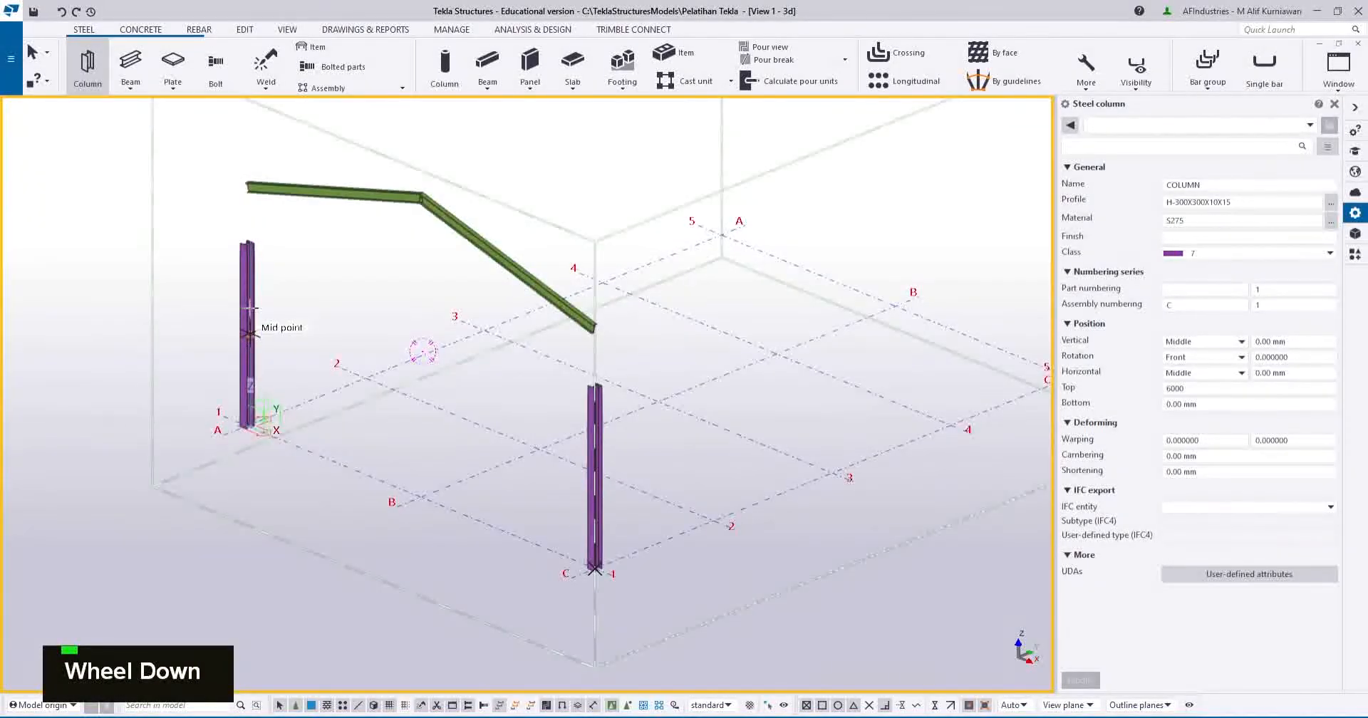
{"action": "key", "text": "Escape"}
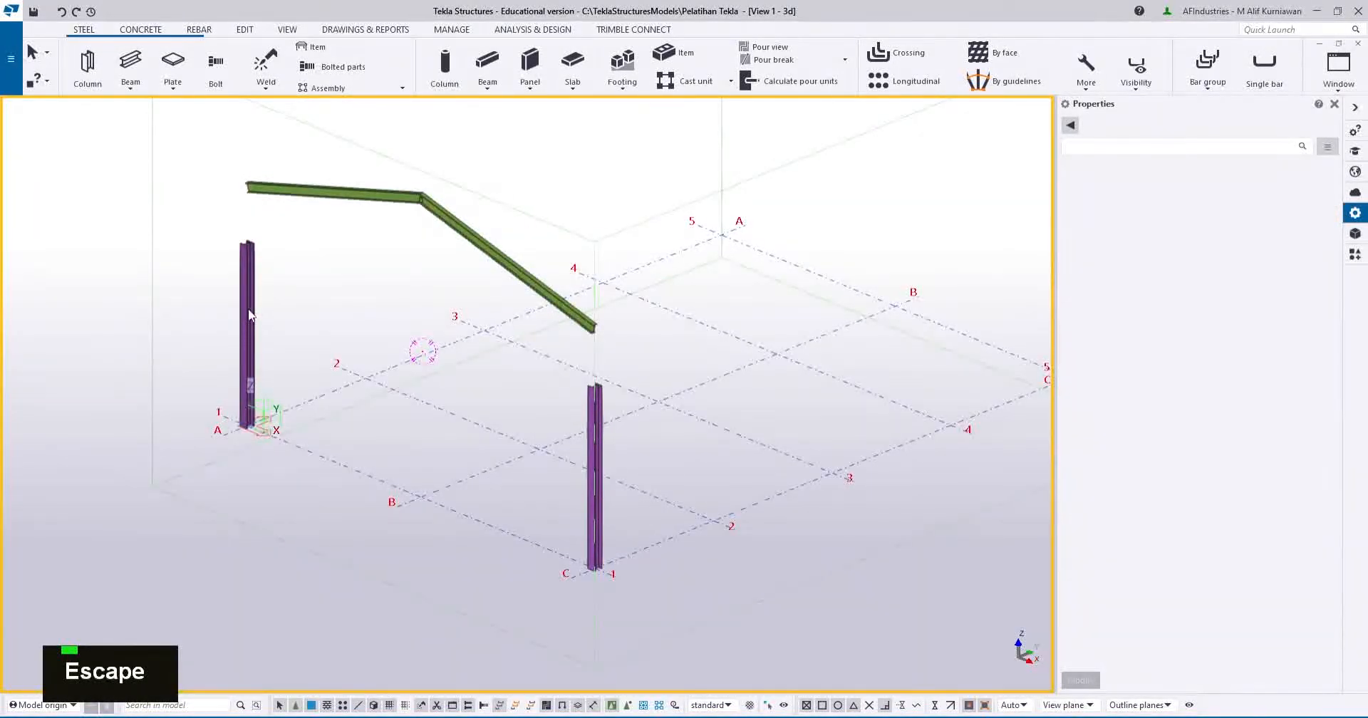
Rotate the A1 column to 90 degrees.
{"action": "left_click", "coordinate": [249, 312]}
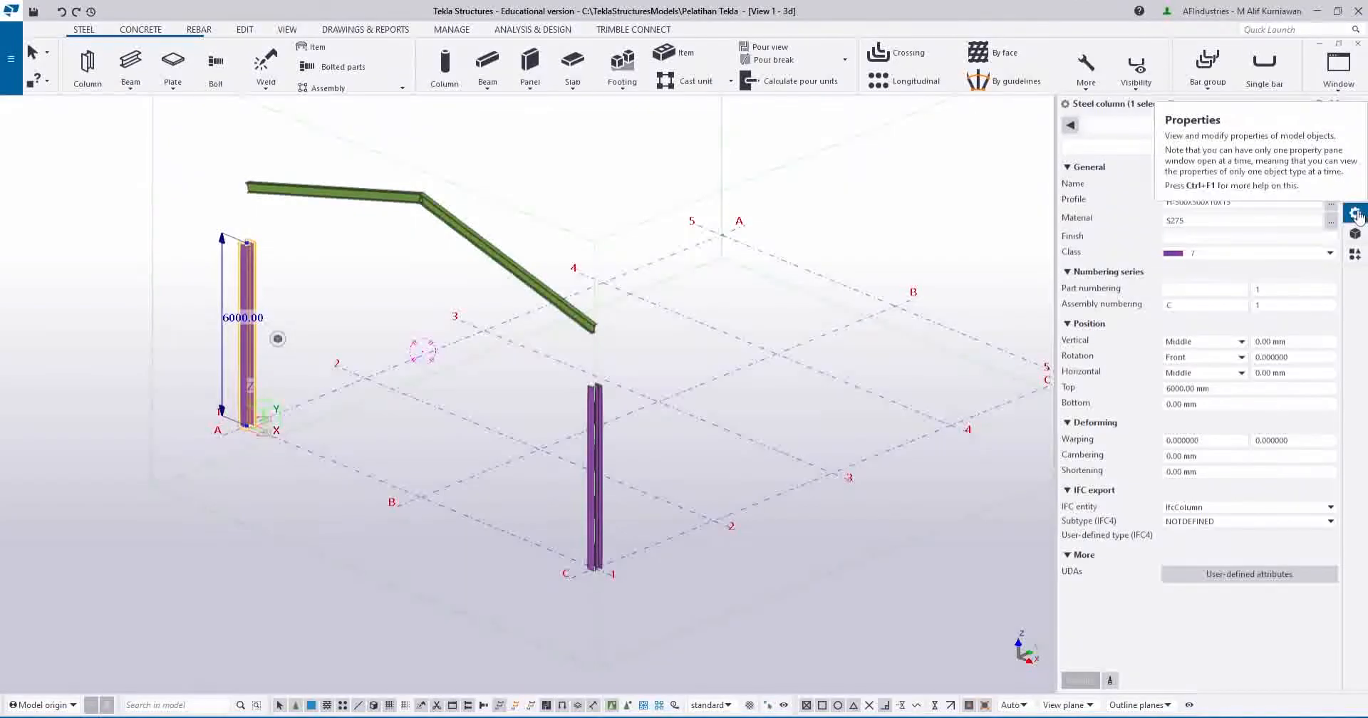
{"action": "double_click", "coordinate": [1276, 357]}
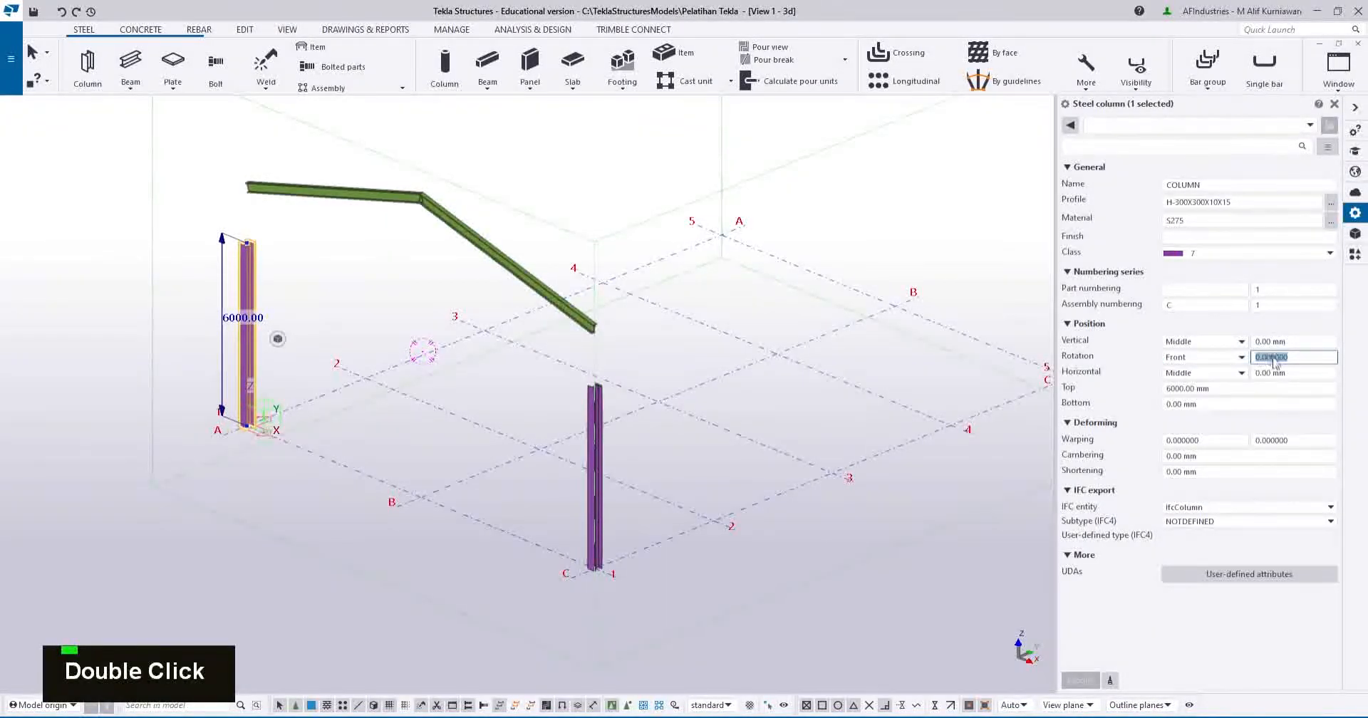
{"action": "type", "text": "90"}
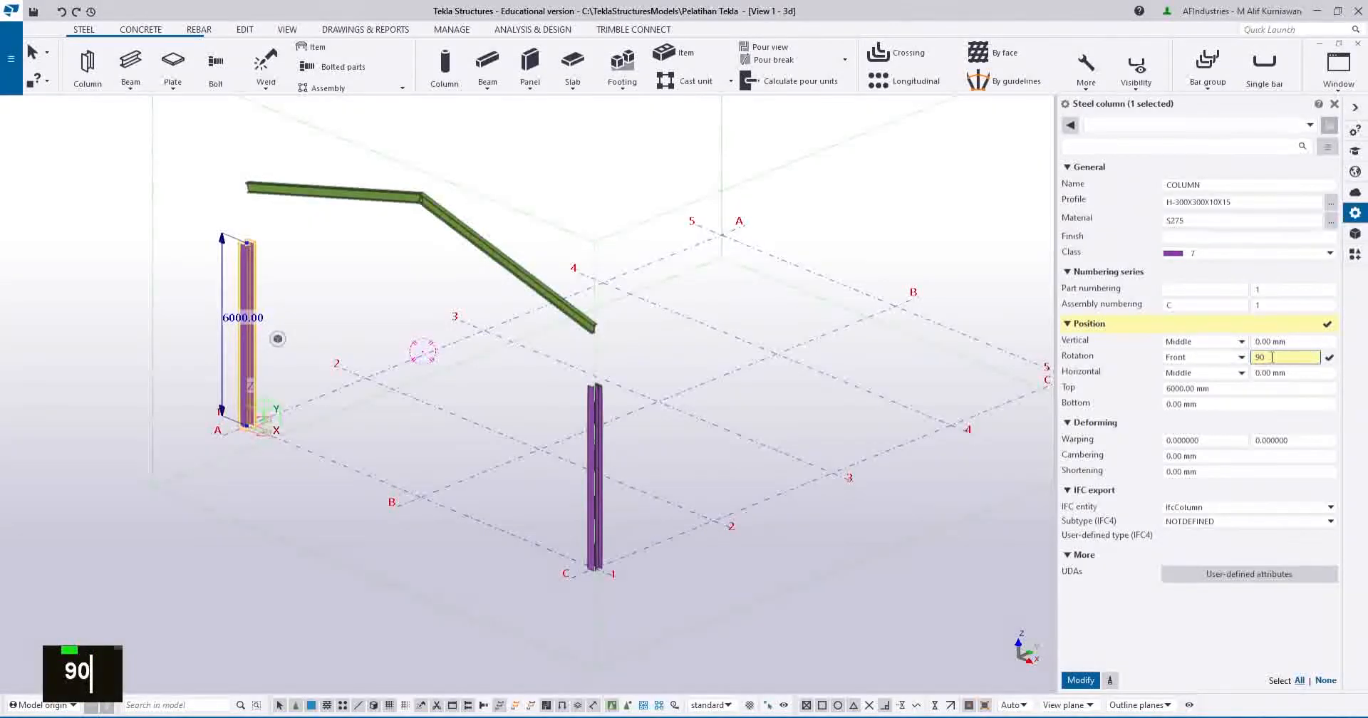
{"action": "left_click", "coordinate": [1081, 682]}
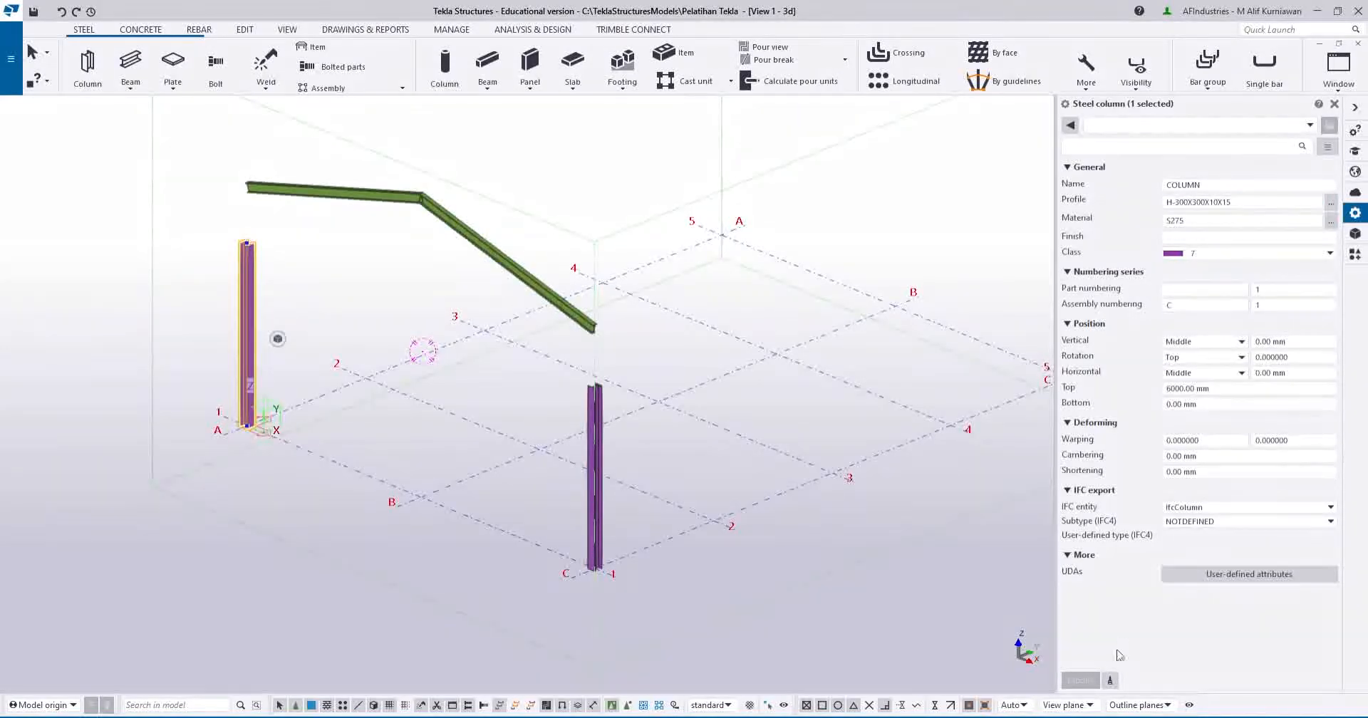
Copy the rotated A1 column's properties onto the C1 column.
{"action": "left_click", "coordinate": [1110, 683]}
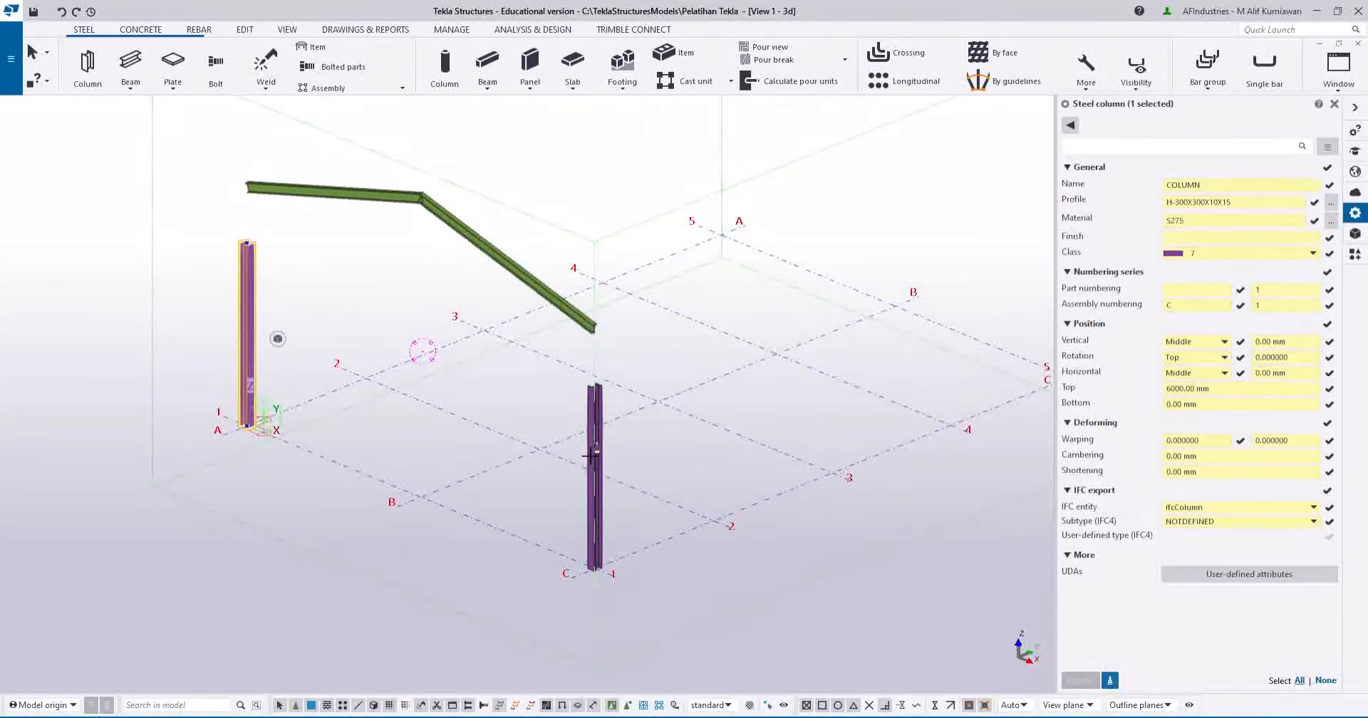
{"action": "left_click", "coordinate": [592, 456]}
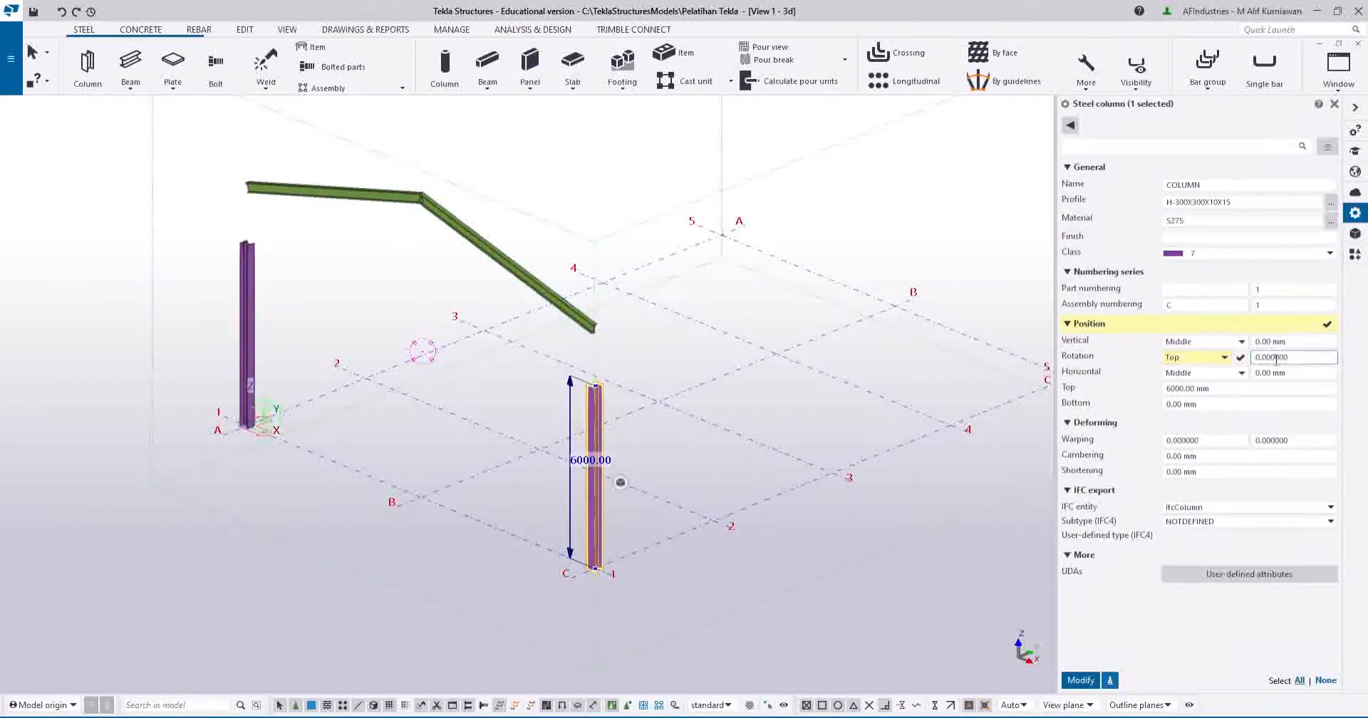
{"action": "left_click", "coordinate": [1083, 682]}
{"action": "scroll", "coordinate": [600, 435], "scroll_direction": "up", "scroll_amount": 5}
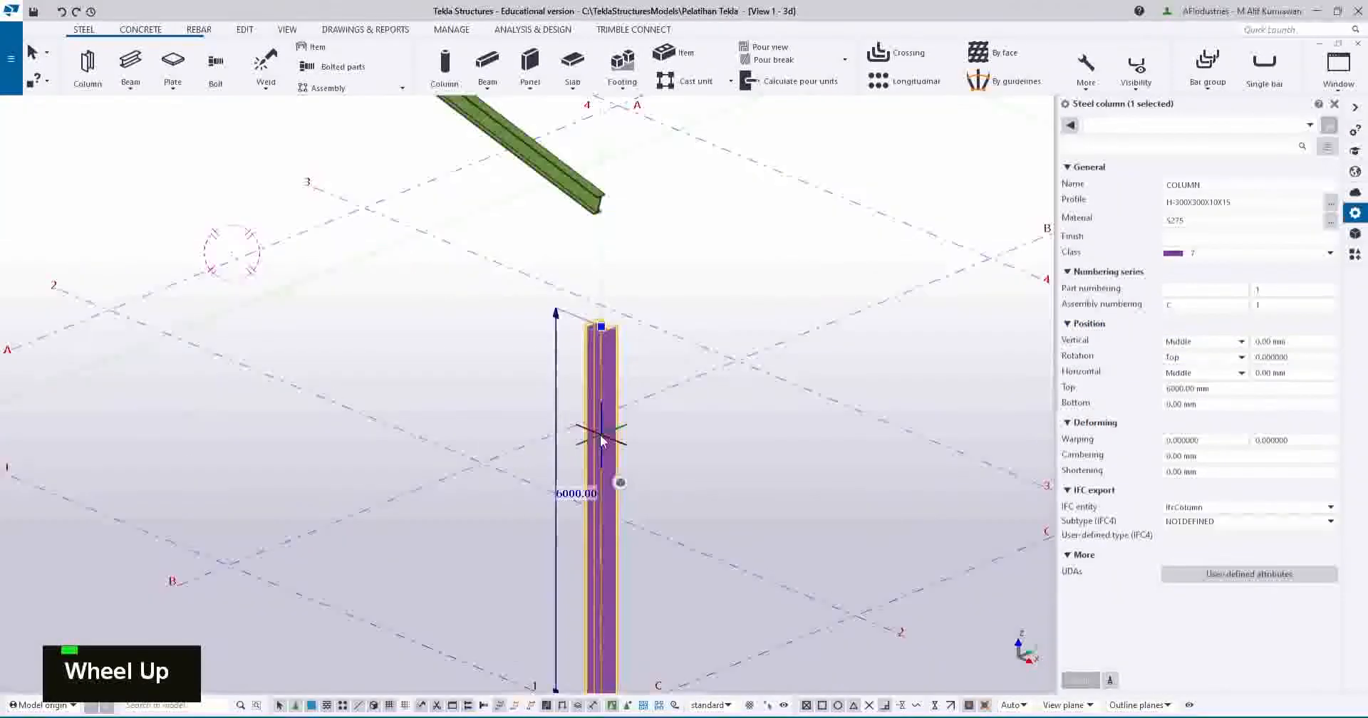
{"action": "scroll", "coordinate": [600, 435], "scroll_direction": "down", "scroll_amount": 5}
{"action": "middle_click_drag", "start_coordinate": [601, 435], "coordinate": [669, 436]}
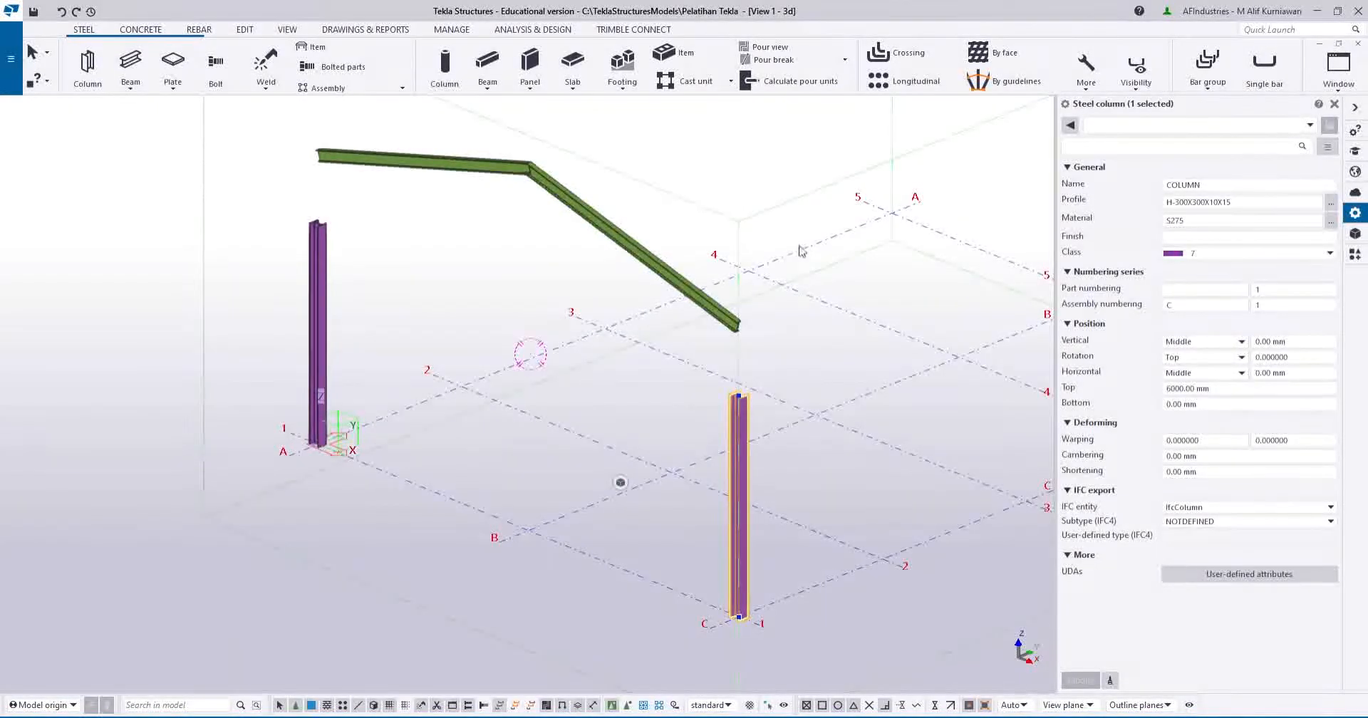
{"action": "key", "text": "Escape"}
{"action": "key", "text": "Escape"}
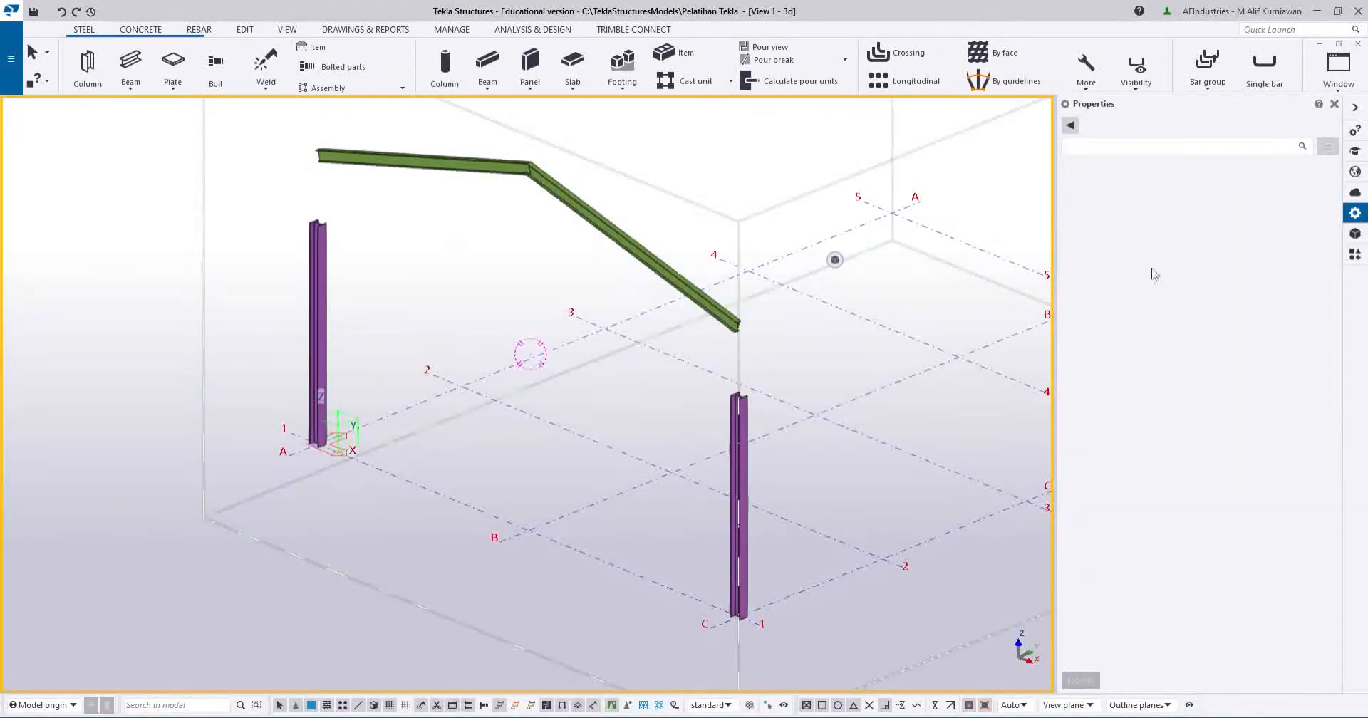
Place an upper column at grid A1 with bottom 6000 and top 8000, using A1's settings.
{"action": "left_click", "coordinate": [319, 253]}
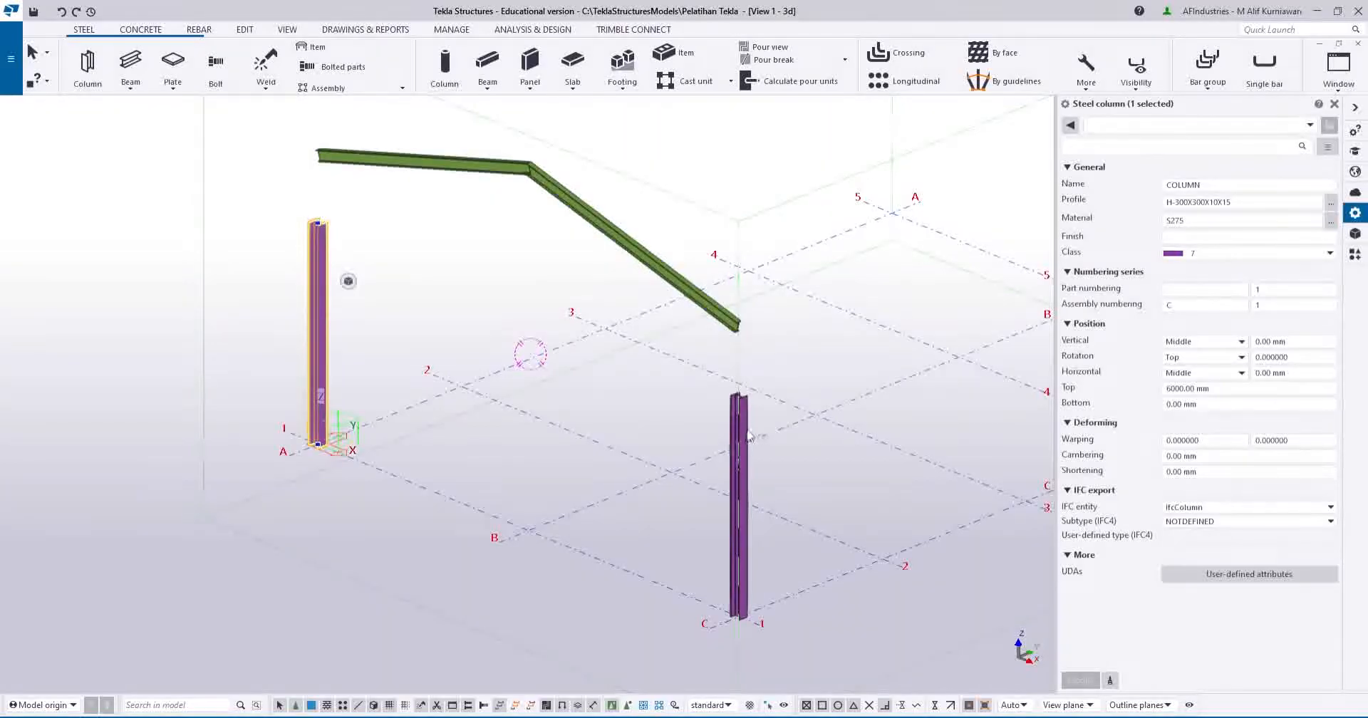
{"action": "left_click", "coordinate": [90, 67]}
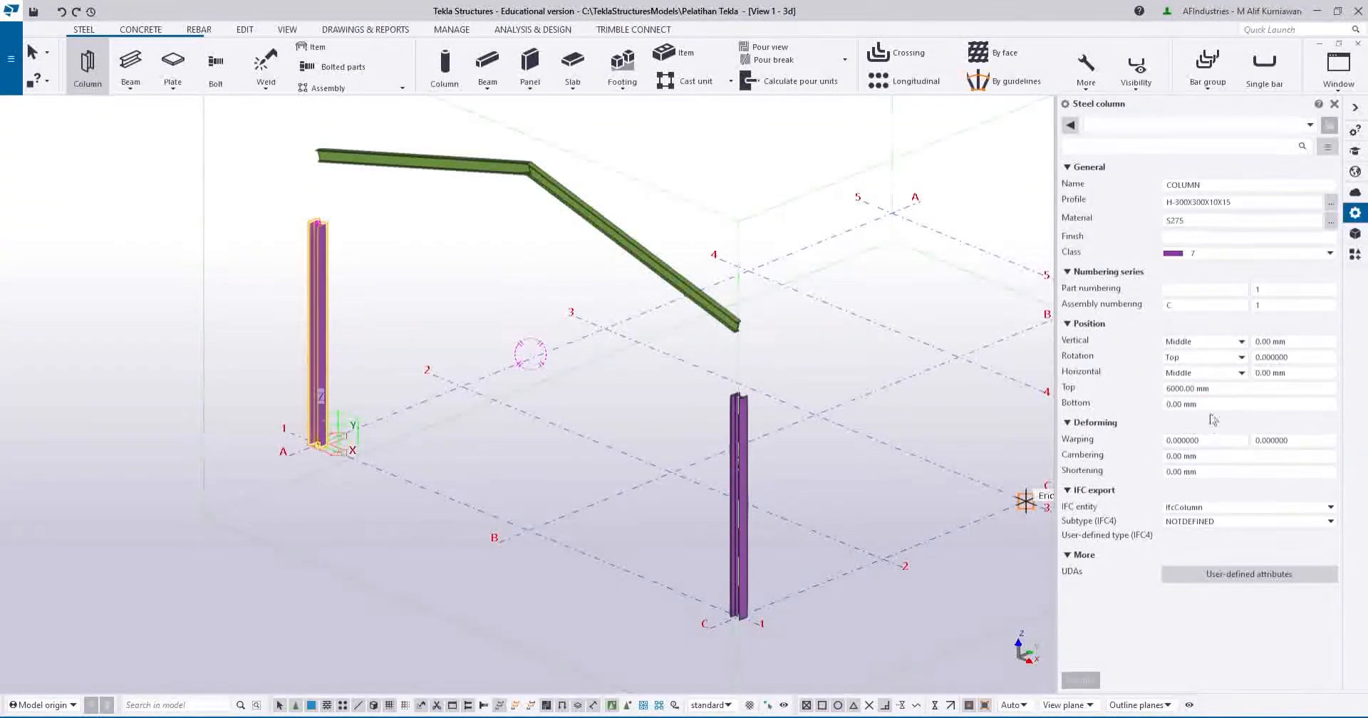
{"action": "left_click_drag", "start_coordinate": [1207, 404], "coordinate": [1131, 415]}
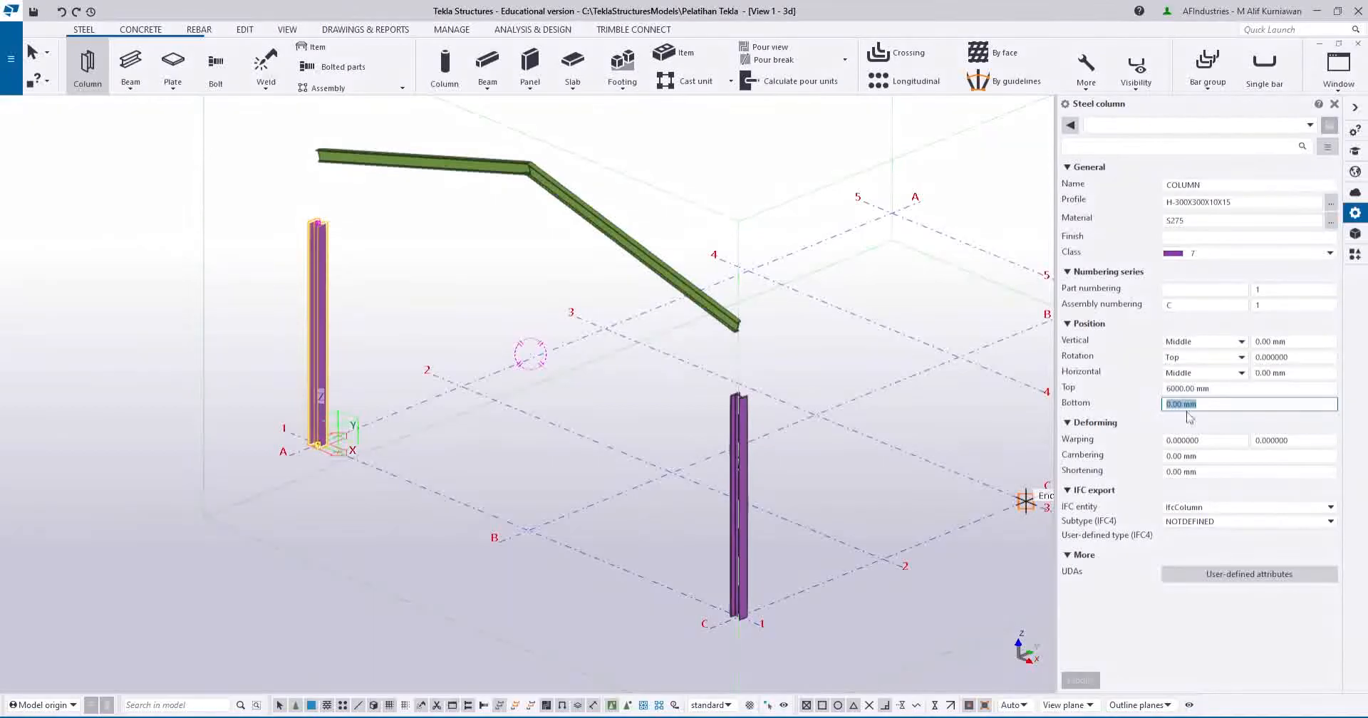
{"action": "type", "text": "6000"}
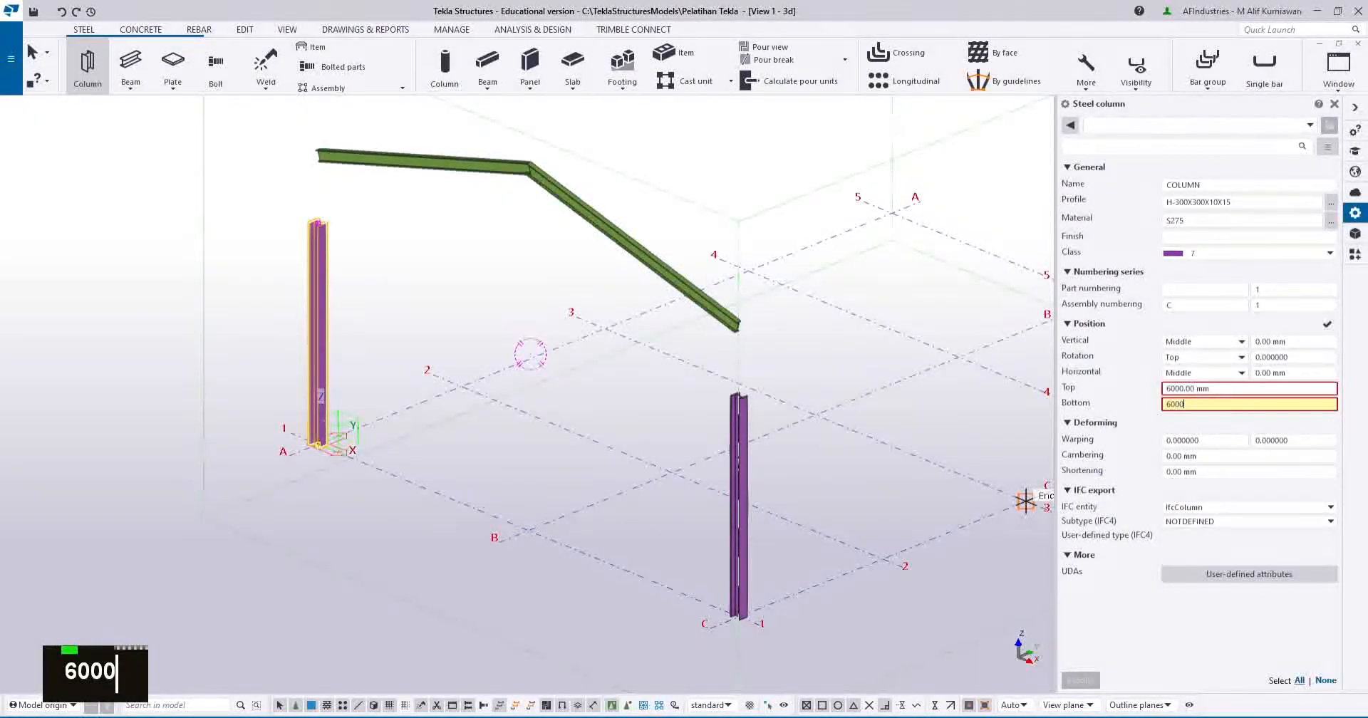
{"action": "type", "text": "8000"}
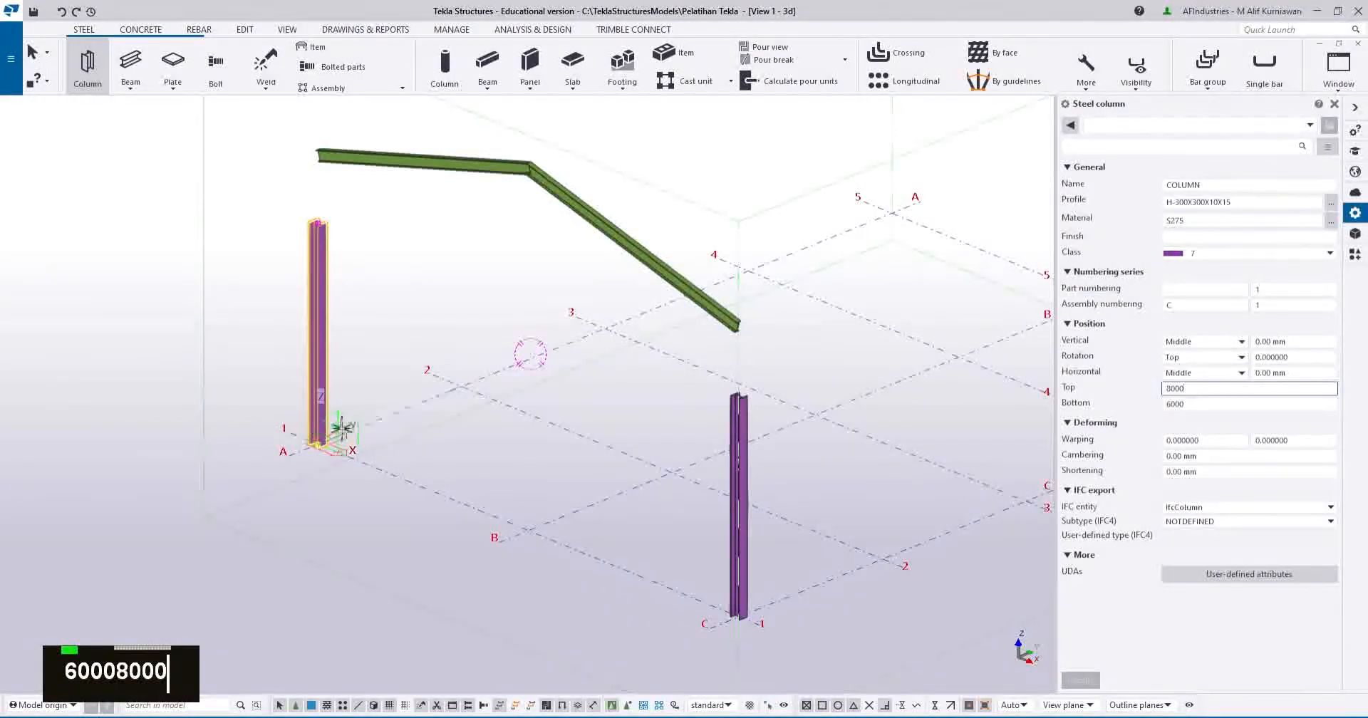
{"action": "left_click", "coordinate": [317, 445]}
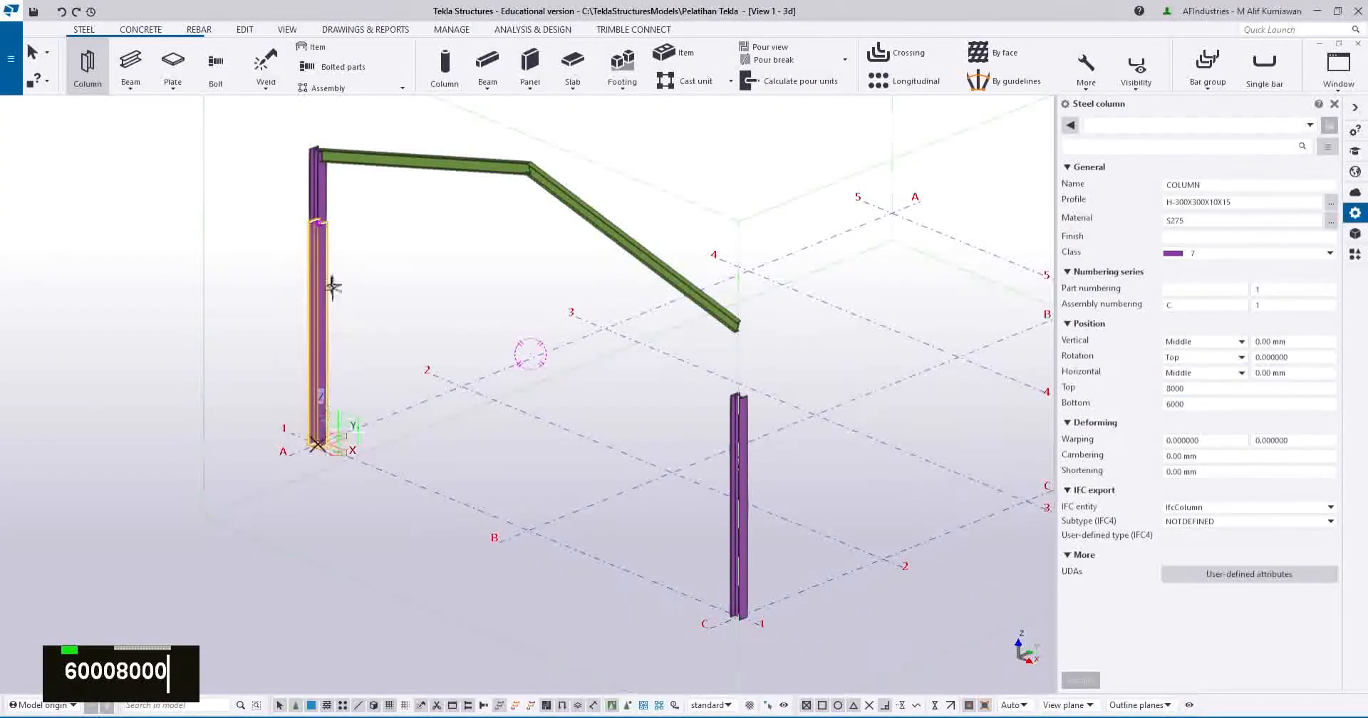
Place the 6000–8000 upper segment on the C1 column base, then inspect the whole frame.
{"action": "scroll", "coordinate": [317, 214], "scroll_direction": "up", "scroll_amount": 4}
{"action": "scroll", "coordinate": [313, 242], "scroll_direction": "up", "scroll_amount": 1}
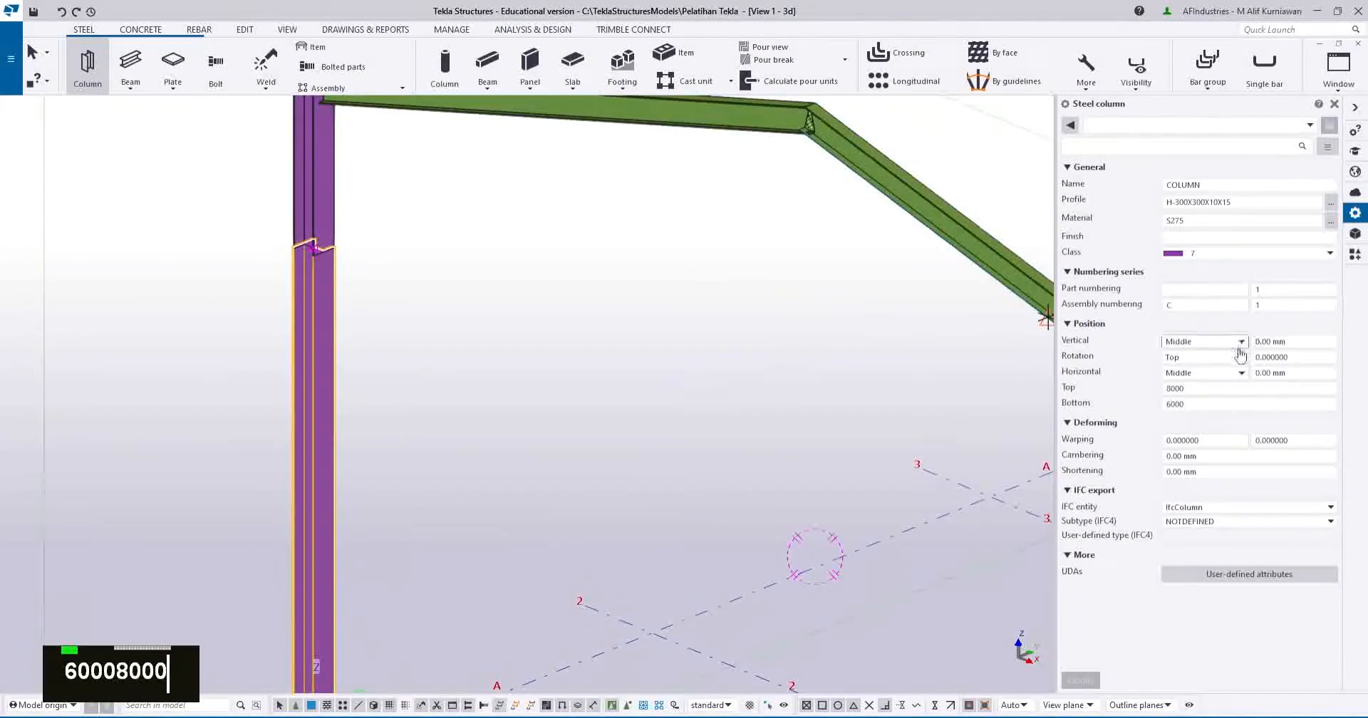
{"action": "scroll", "coordinate": [998, 401], "scroll_direction": "down", "scroll_amount": 3}
{"action": "middle_click_drag", "start_coordinate": [959, 391], "coordinate": [569, 341]}
{"action": "middle_click_drag", "start_coordinate": [781, 483], "coordinate": [711, 280]}
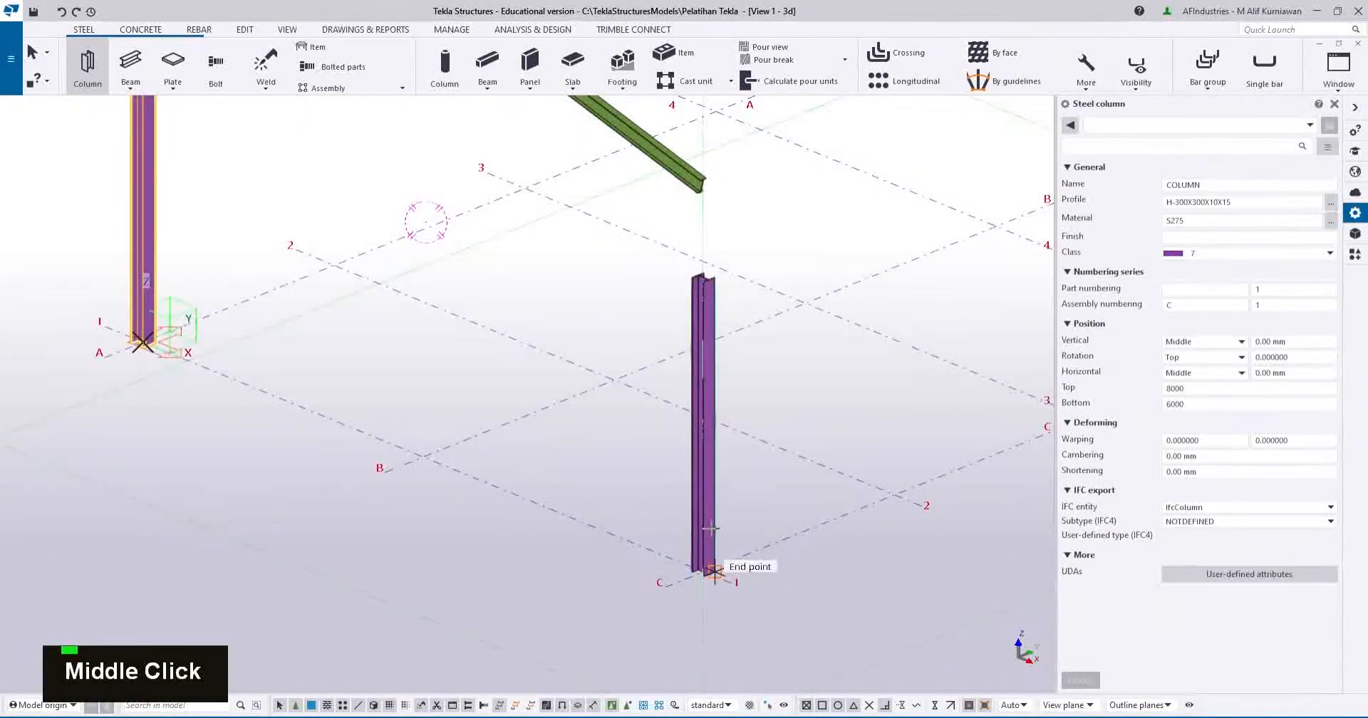
{"action": "left_click", "coordinate": [702, 570]}
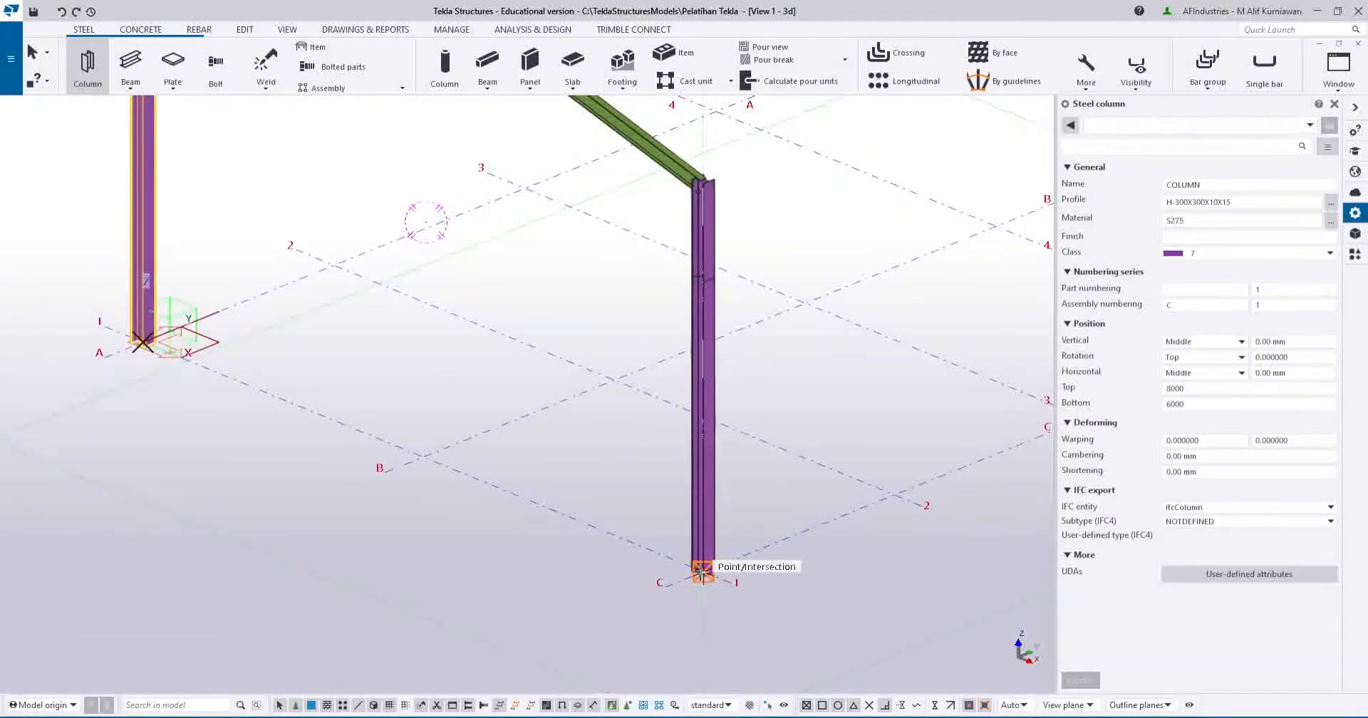
{"action": "scroll", "coordinate": [713, 191], "scroll_direction": "up", "scroll_amount": 2}
{"action": "scroll", "coordinate": [713, 187], "scroll_direction": "up", "scroll_amount": 2}
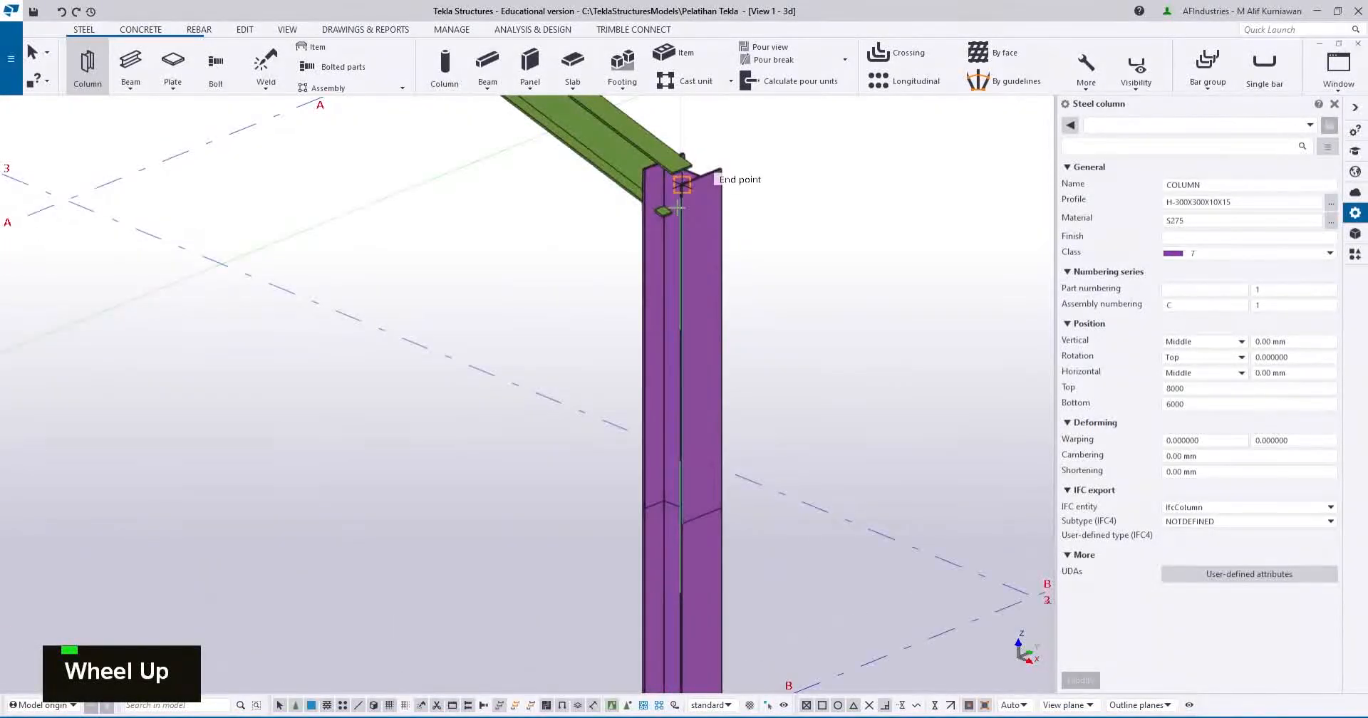
{"action": "mouse_move", "coordinate": [699, 210]}
{"action": "middle_mouse_down", "text": "shift"}
{"action": "mouse_move", "coordinate": [700, 225]}
{"action": "mouse_move", "coordinate": [750, 201]}
{"action": "mouse_move", "coordinate": [720, 203]}
{"action": "middle_mouse_up", "text": "shift"}
{"action": "scroll", "coordinate": [720, 203], "scroll_direction": "down", "scroll_amount": 2}
{"action": "scroll", "coordinate": [646, 196], "scroll_direction": "down", "scroll_amount": 4}
{"action": "middle_click_drag", "start_coordinate": [688, 324], "coordinate": [720, 464]}
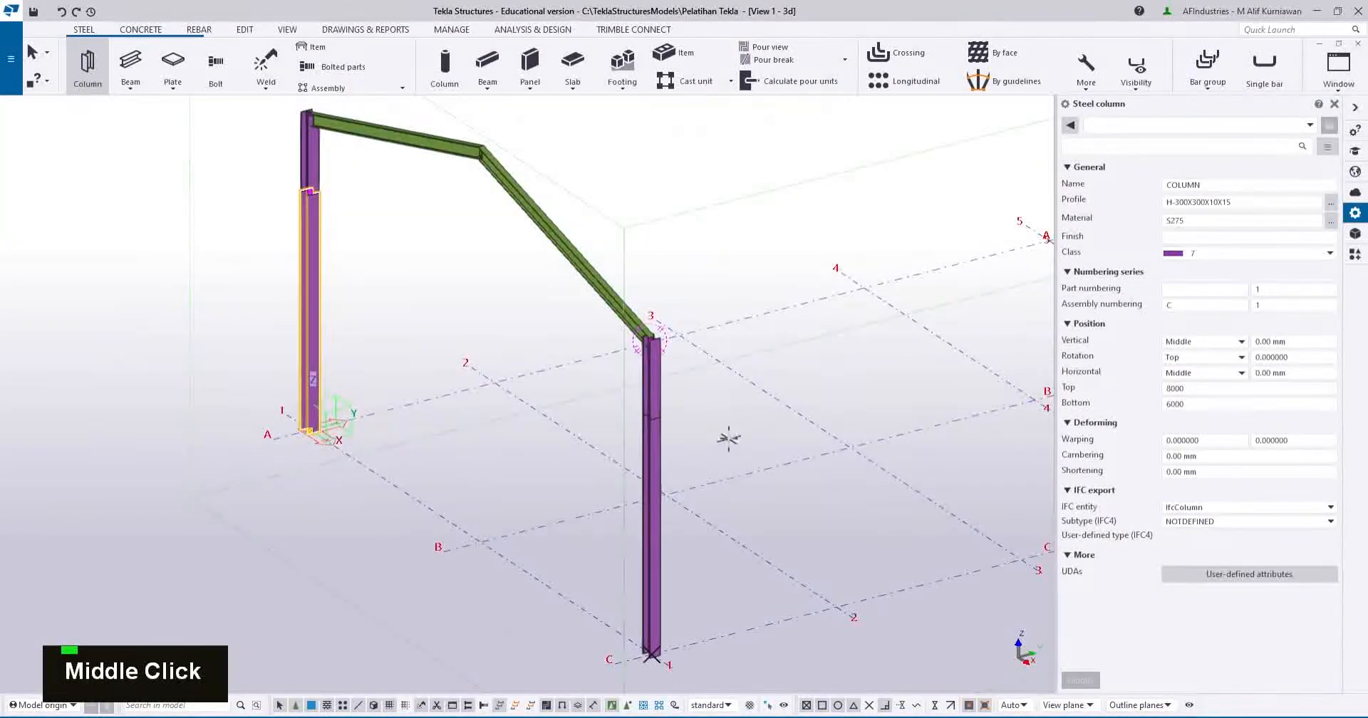